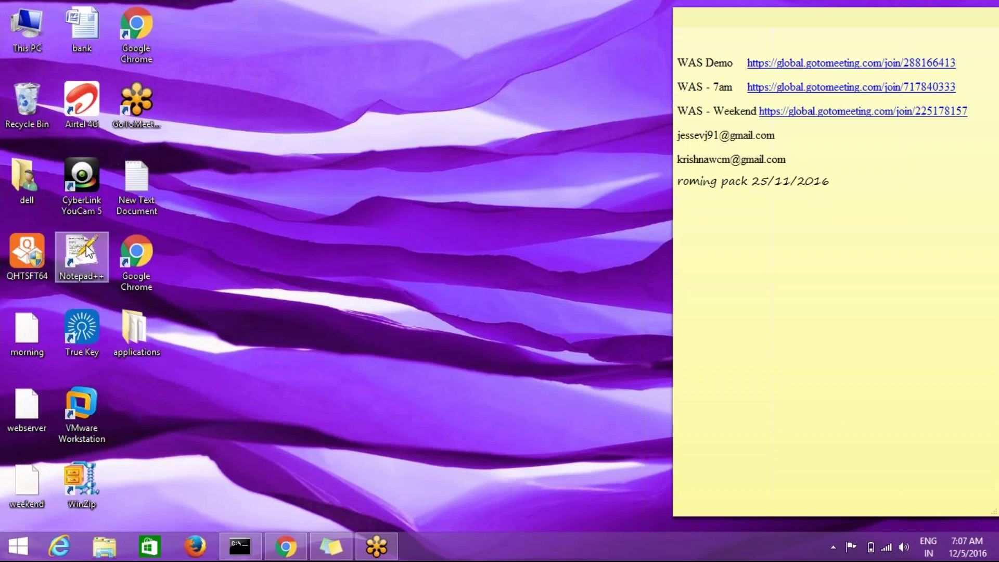
Open Notepad++ and bring up the morning notes file at the empty lines below the manual synchronization notes.
left_click(86, 245)
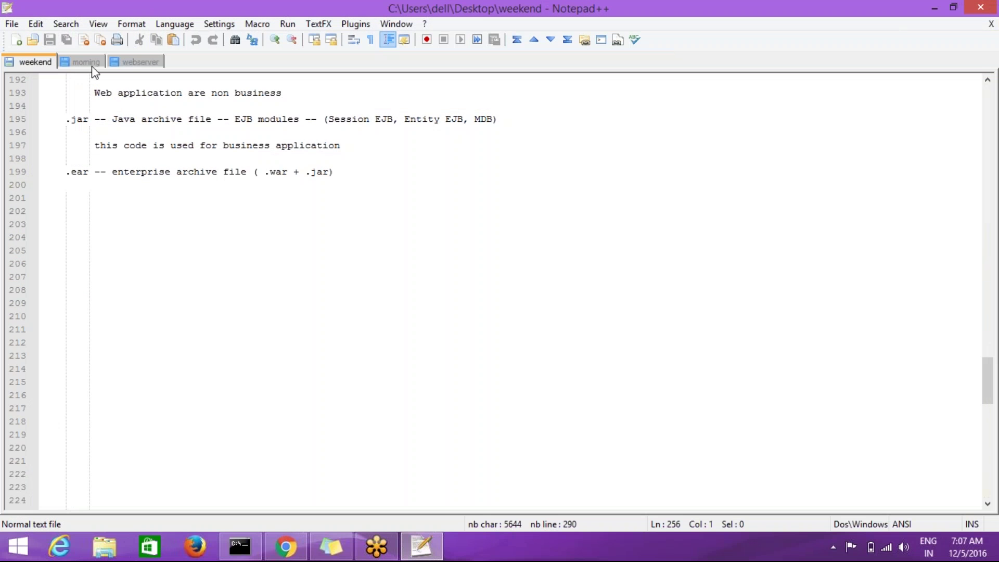
left_click(92, 66)
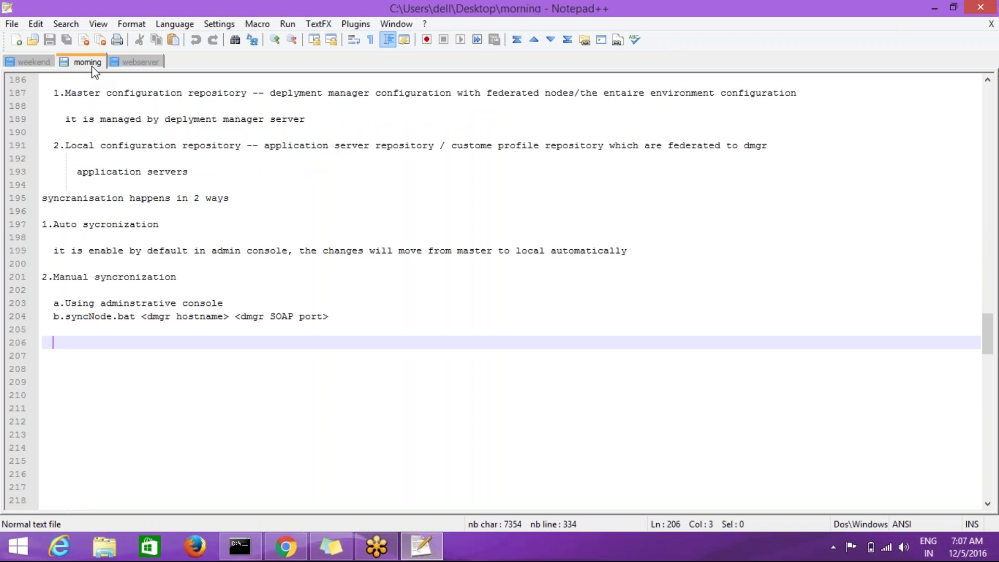
left_click(83, 366)
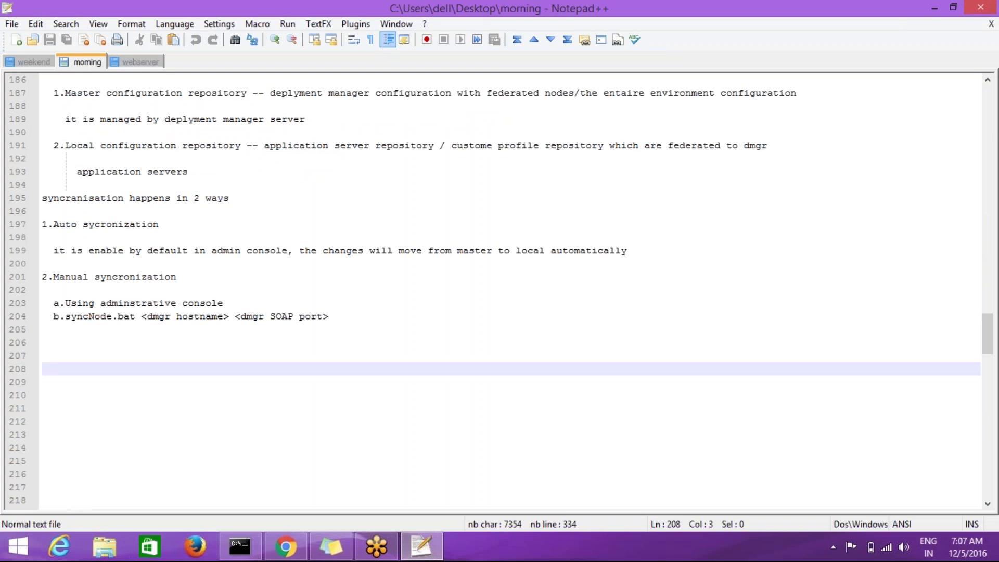
mouse_move(969, 37)
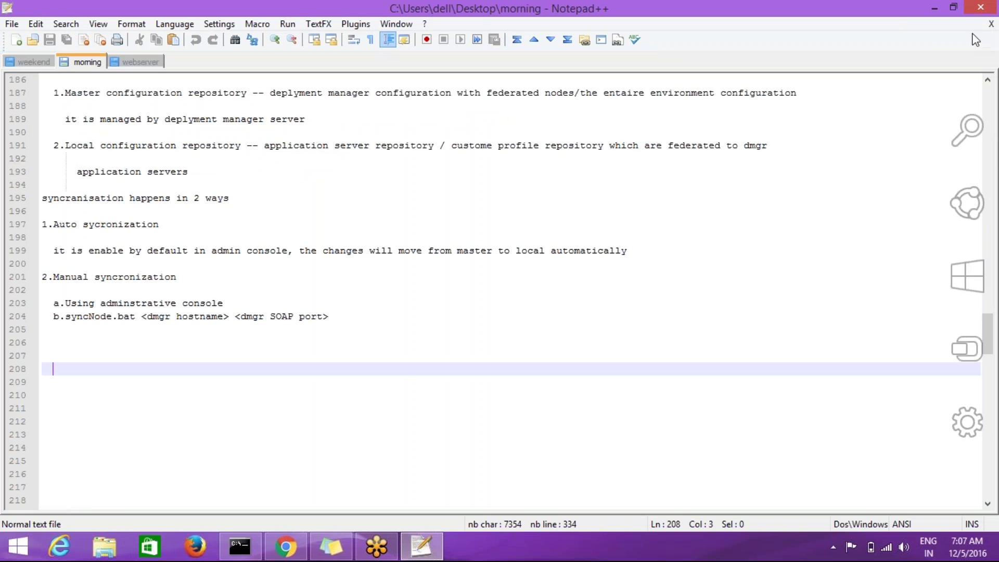
Below the syncNode.bat line, add "deployments : Deployment is nothing but installation of application in the servers".
left_click(169, 348)
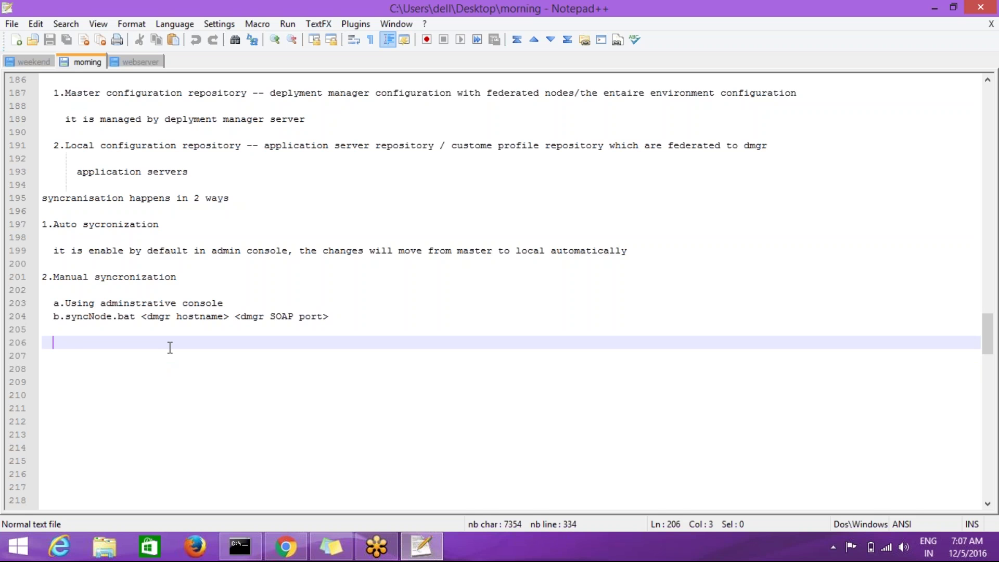
type("dep")
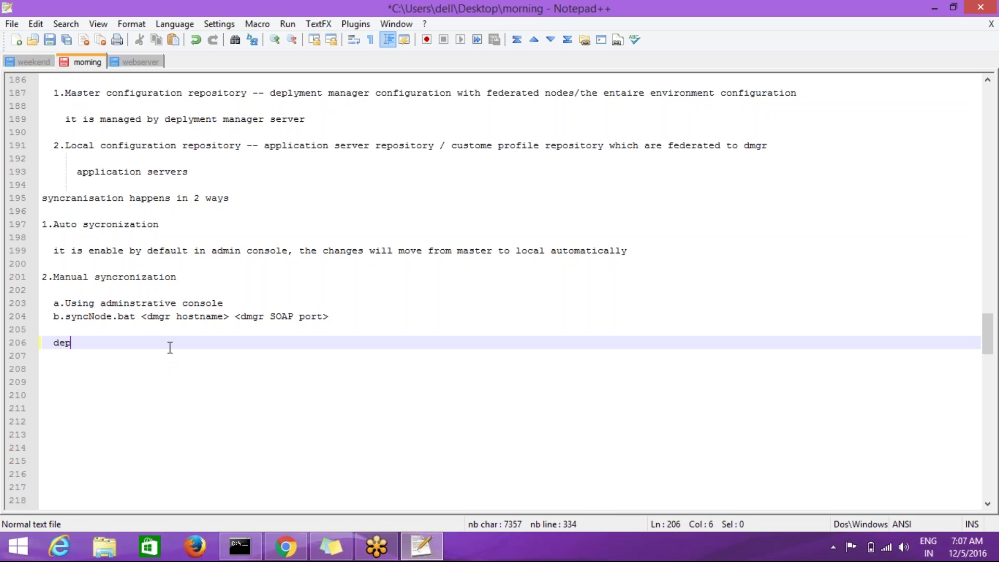
type("loyments ")
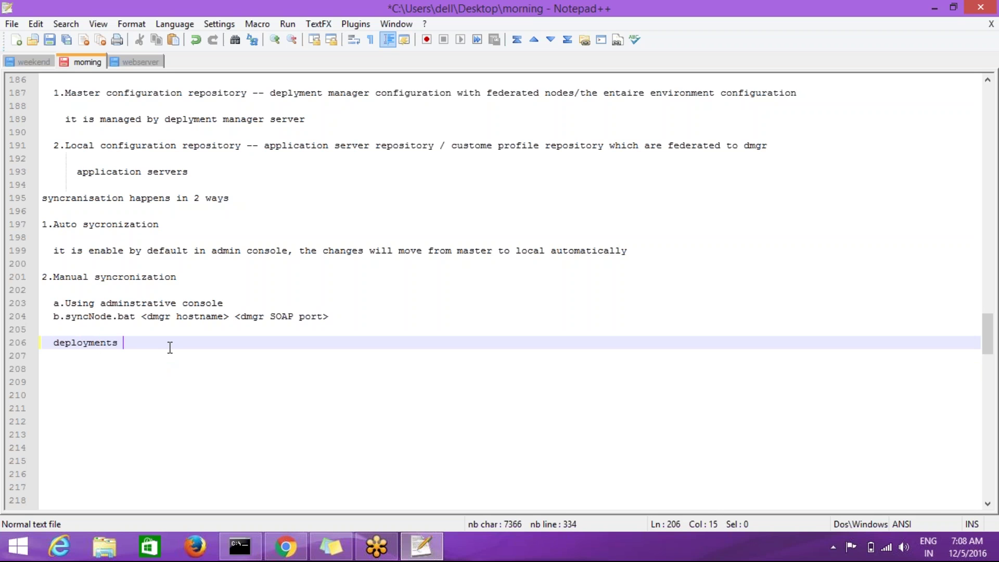
type(": Deployment")
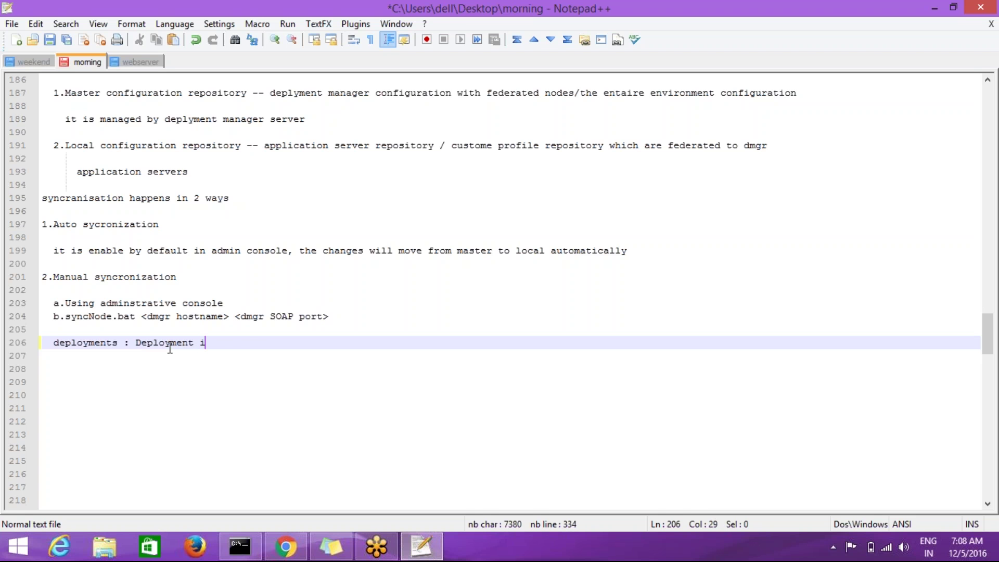
type("is no")
key("BackSpace")
type("thing but in")
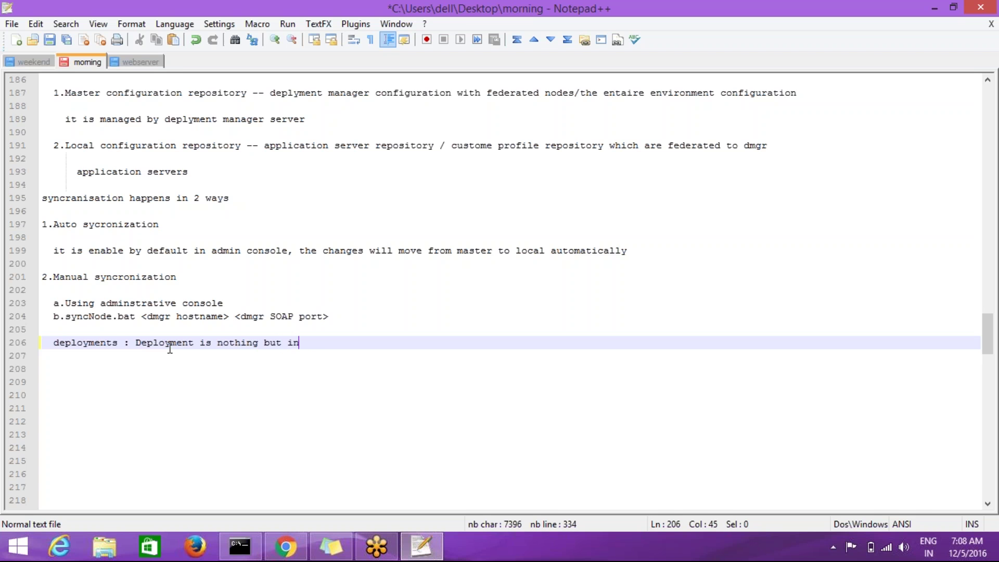
type("stallation of app")
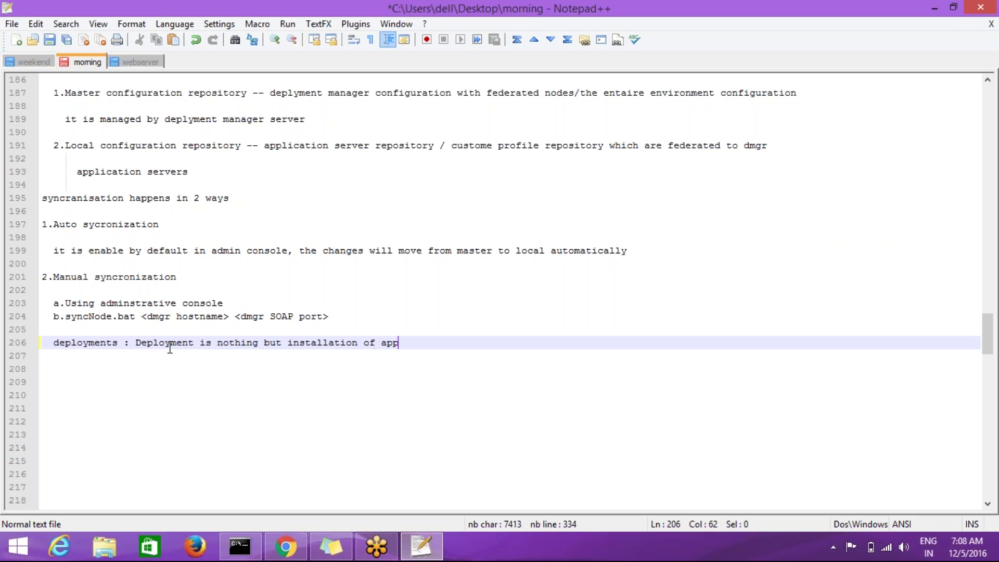
type("lication in the s")
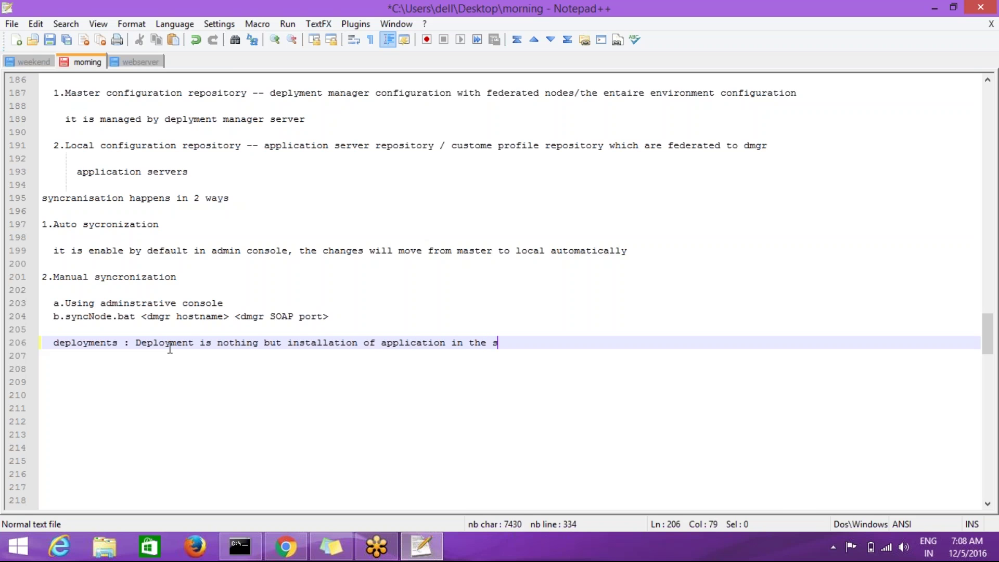
type("ervers")
key("Return")
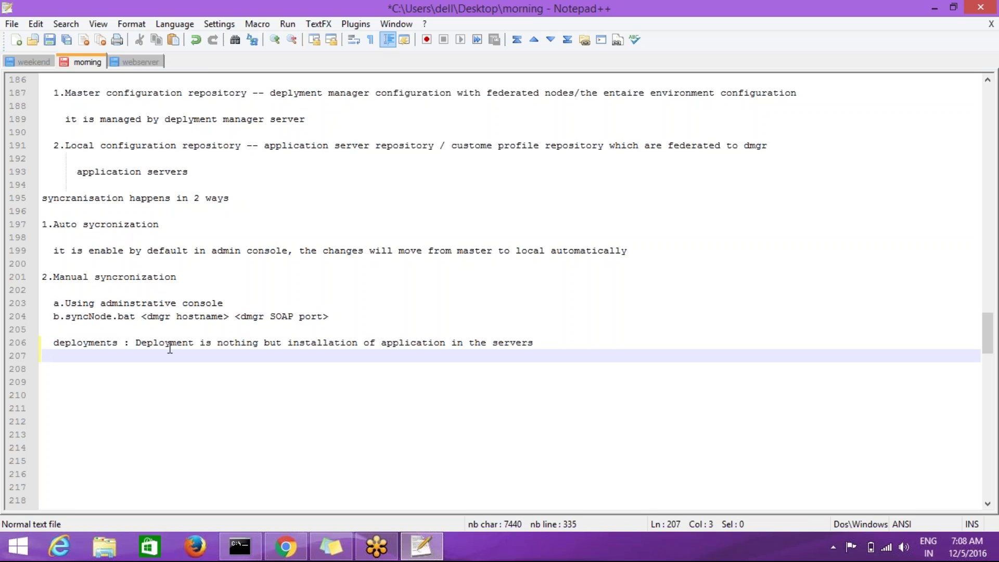
Add an indented second line reading "After deployment the application will be excuted in the servers and provide services to the users/cline".
type("n")
key("BackSpace")
type("A")
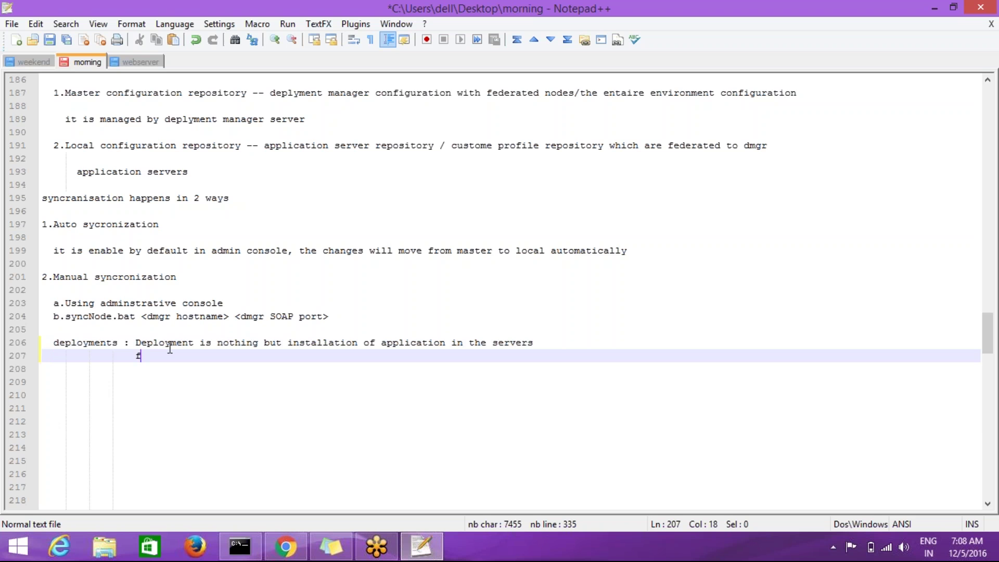
type("fter deploym")
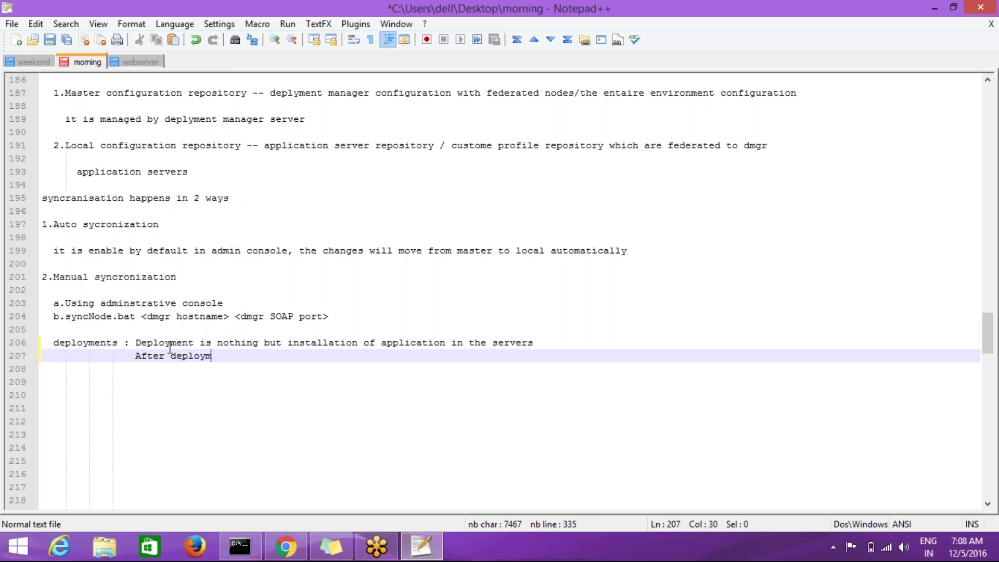
type("ent the applicai")
key("BackSpace")
type("tion ")
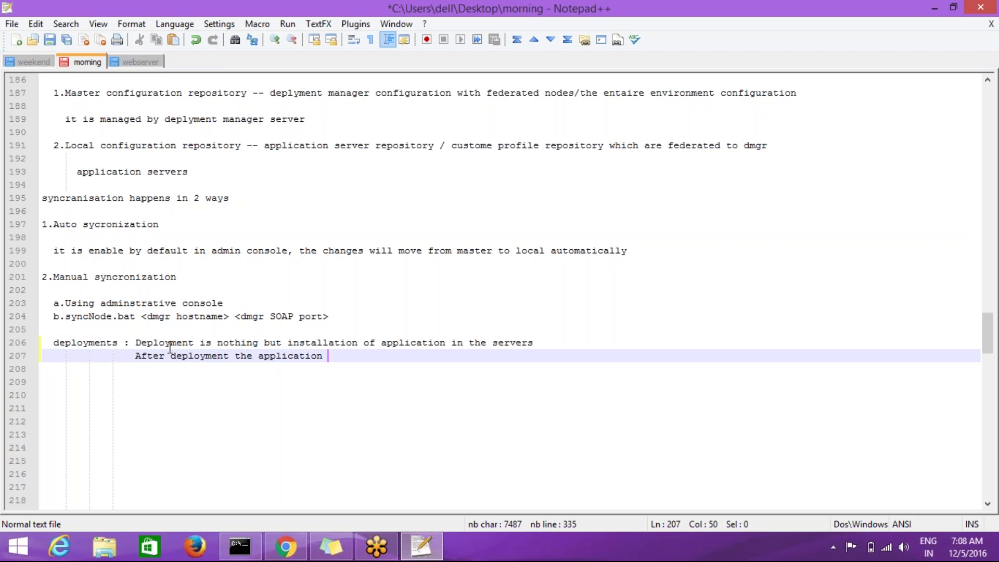
type("will be")
type(" excut")
type("ed o")
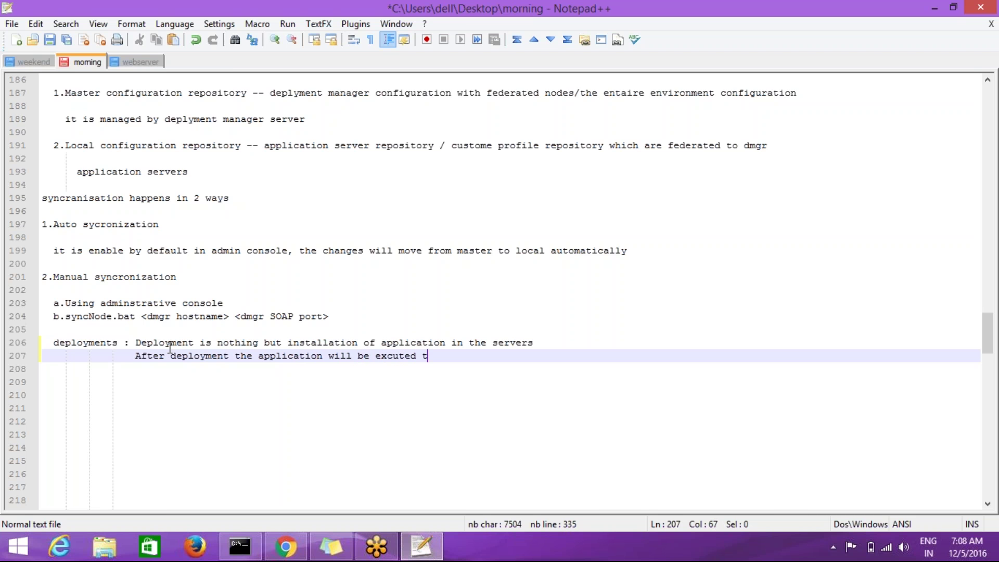
key("BackSpace")
type("in the servers and provi")
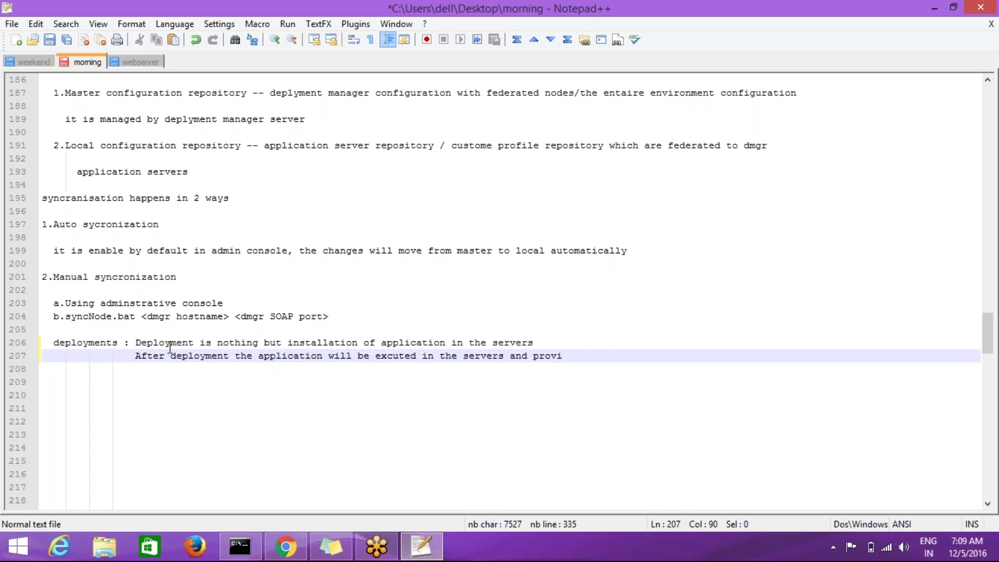
type("de services ti")
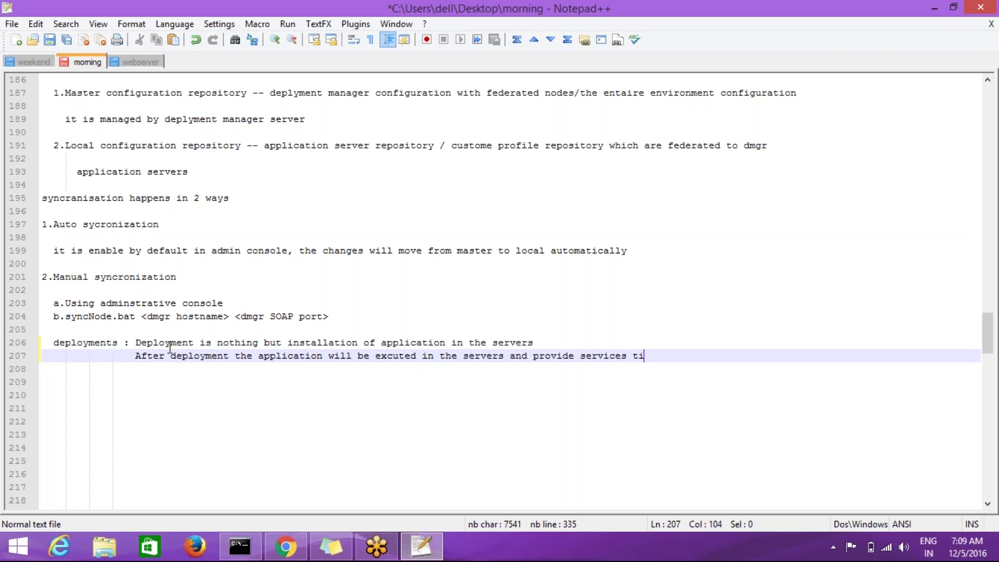
key("BackSpace")
type("o the users/cline")
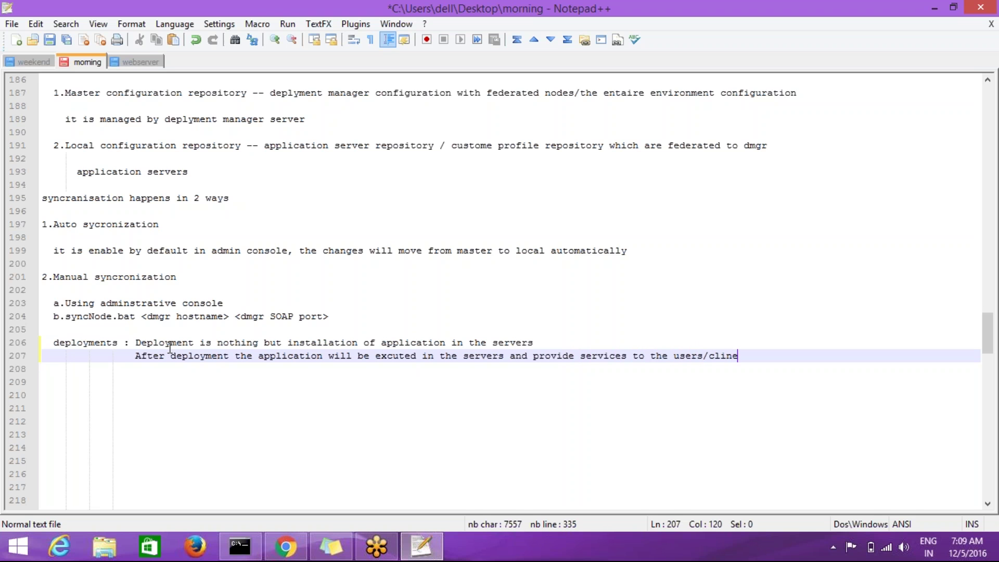
Insert about 30 blank lines below the deployment definition to make room for more notes.
key("Return")
key("Return")
key("Return")
key("Return")
key("Return")
key("Return")
key("Return")
key("Return")
key("Return")
key("Return")
key("Return")
key("Return")
key("Return")
key("Return")
key("Return")
key("Return")
key("Return")
key("Return")
key("Return")
key("Return")
key("Return")
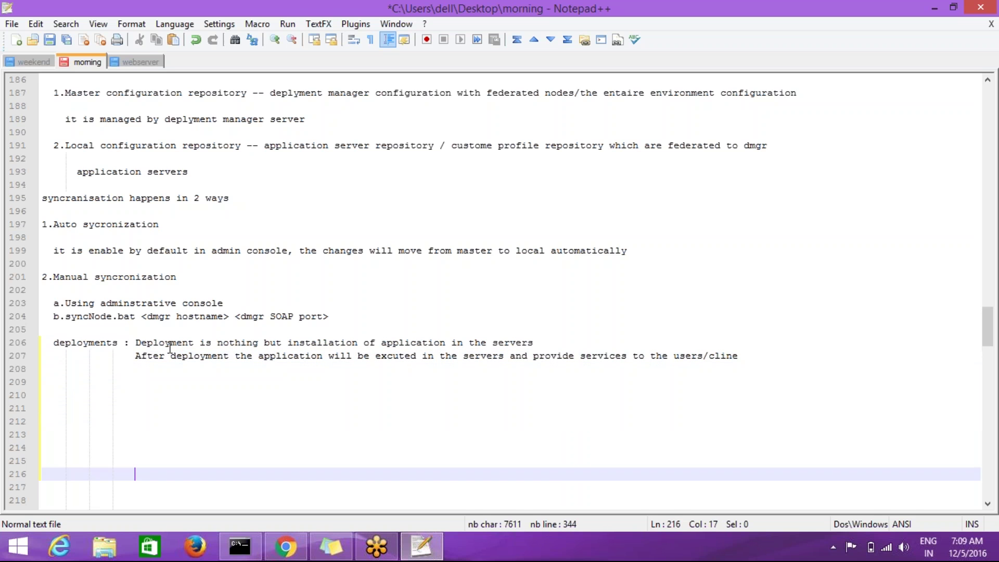
key("Return")
key("Return")
key("Return")
key("Return")
key("Return")
key("Return")
key("Return")
key("Return")
key("Return")
key("Return")
key("Return")
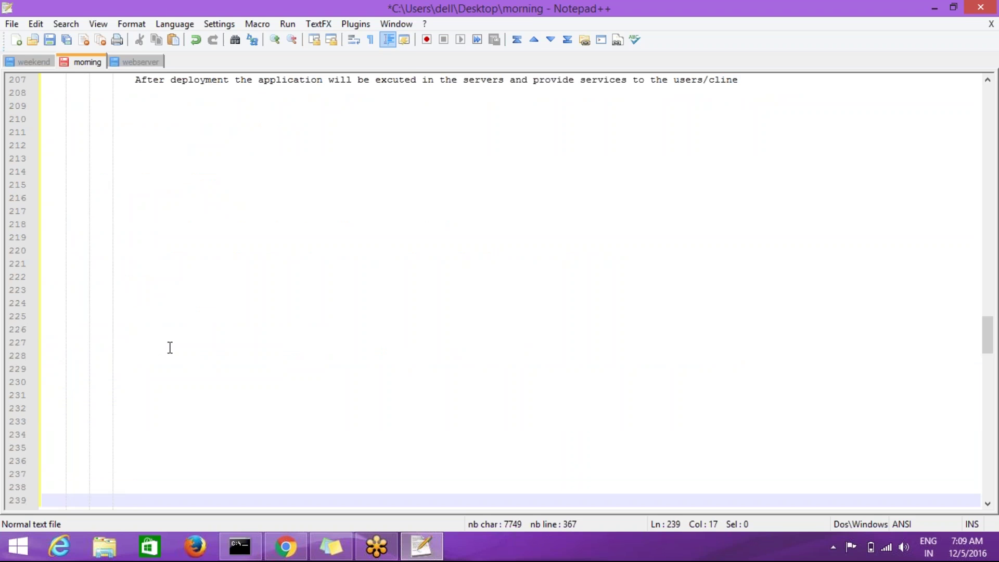
Change the last word of the "After deployment" line to "clint".
key("Up")
key("Up")
key("Up")
key("Up")
key("Up")
key("Up")
key("Up")
key("Up")
key("Up")
key("Up")
key("Up")
key("Up")
key("Up")
key("Up")
key("Up")
key("Up")
key("Up")
key("Up")
key("Up")
key("Up")
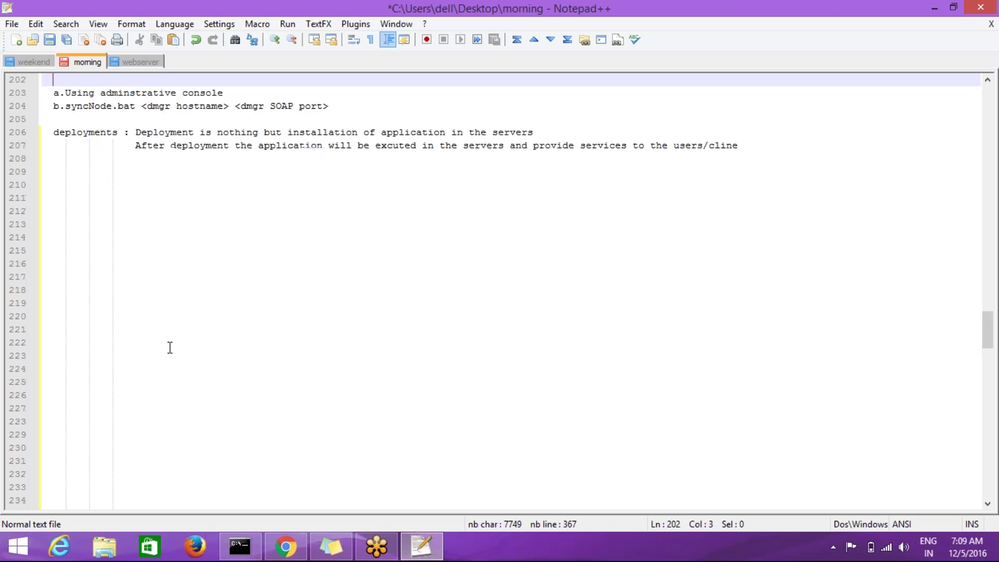
key("Down")
key("Down")
key("Down")
key("Down")
key("Down")
key("Down")
key("Down")
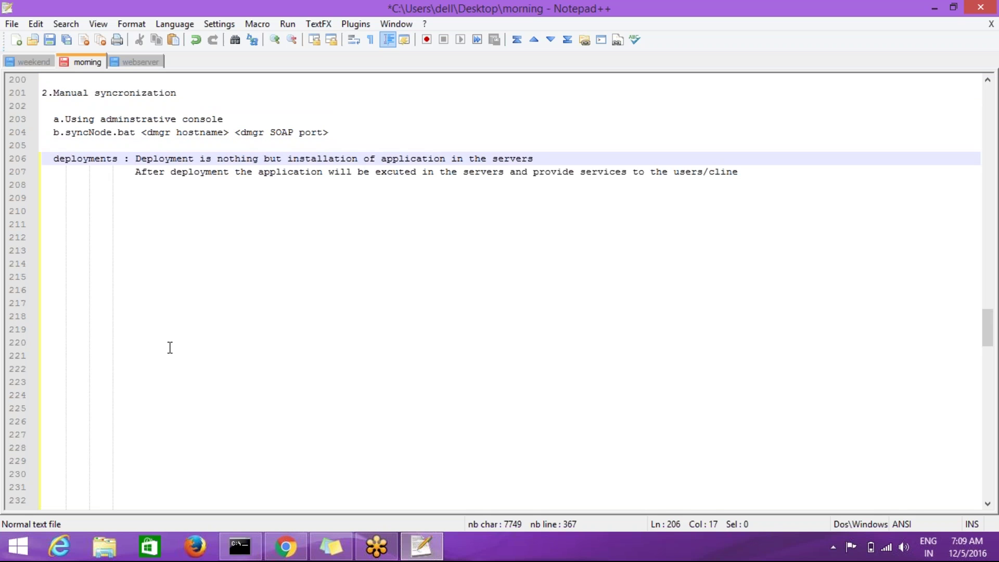
key("Right")
key("Right")
key("Right")
key("Right")
key("Right")
key("Right")
key("Right")
key("Right")
key("Right")
key("Right")
key("Right")
key("Right")
key("Right")
key("Right")
key("Right")
key("Right")
key("Right")
key("Right")
key("Right")
key("Right")
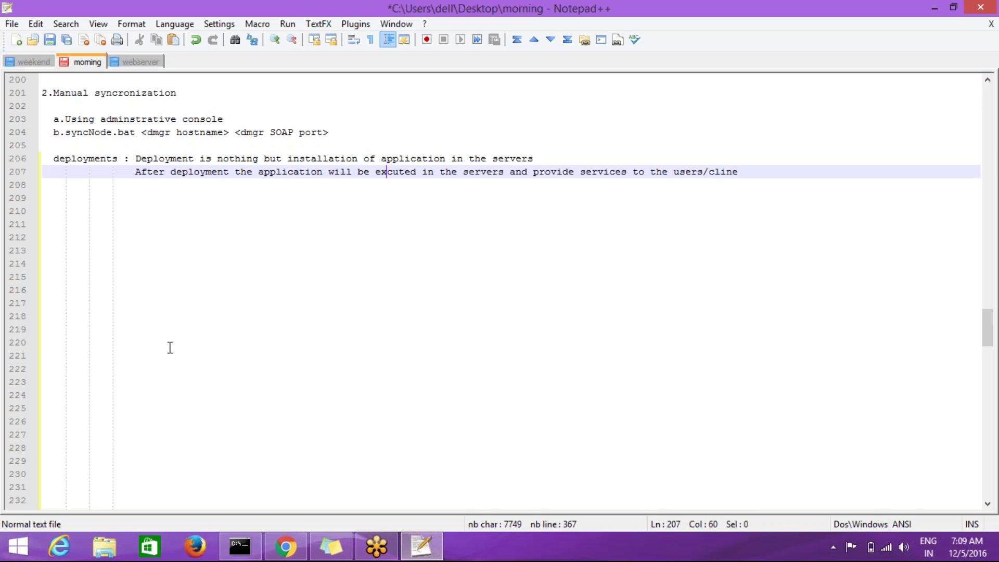
key("Right")
key("Right")
key("Right")
key("Right")
key("Right")
key("Right")
key("Right")
key("Right")
key("Right")
key("Right")
key("Right")
key("Right")
key("Right")
key("Right")
key("Right")
key("Right")
key("Right")
key("Right")
key("Right")
key("Right")
key("Right")
key("BackSpace")
type("t")
After a blank line, add the less-indented note "we use to deploy only java application in websphere application servers".
key("Return")
key("Return")
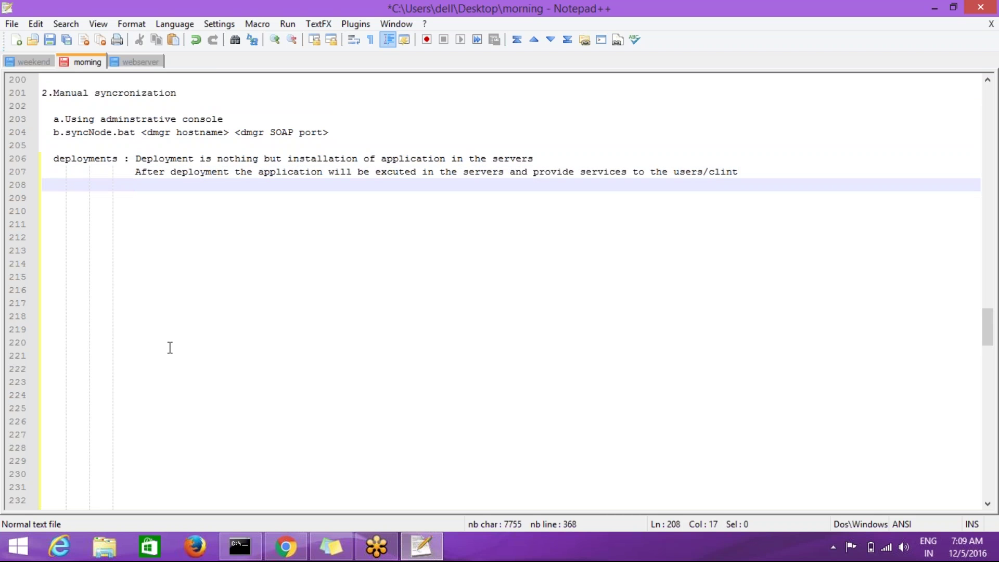
key("BackSpace")
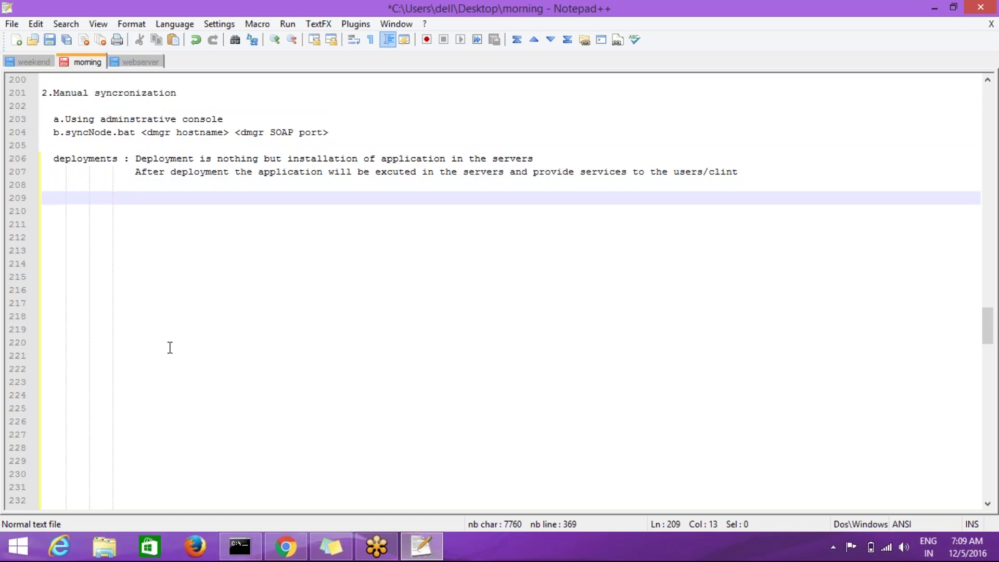
key("BackSpace")
type("we use to deploy onl")
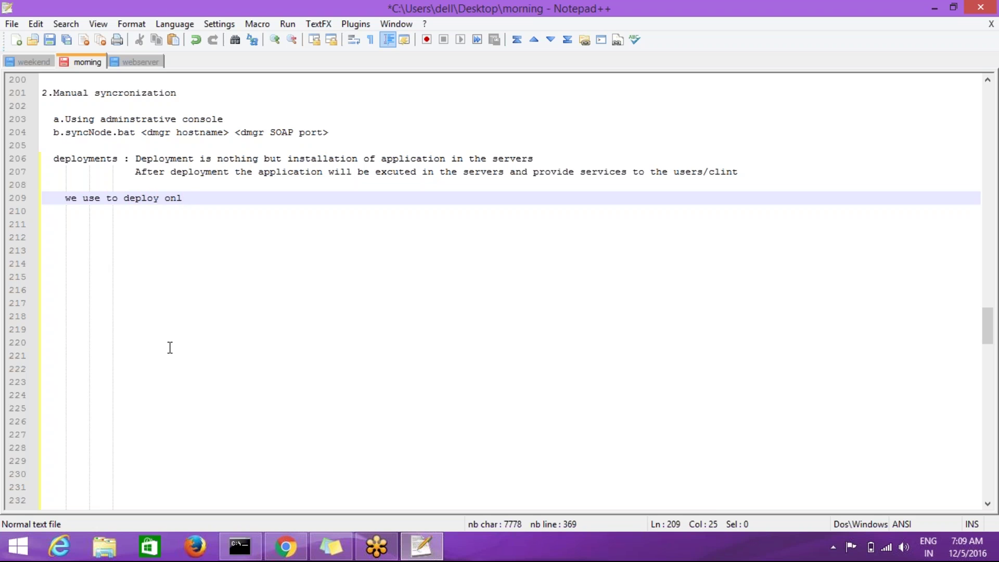
type("y java applica")
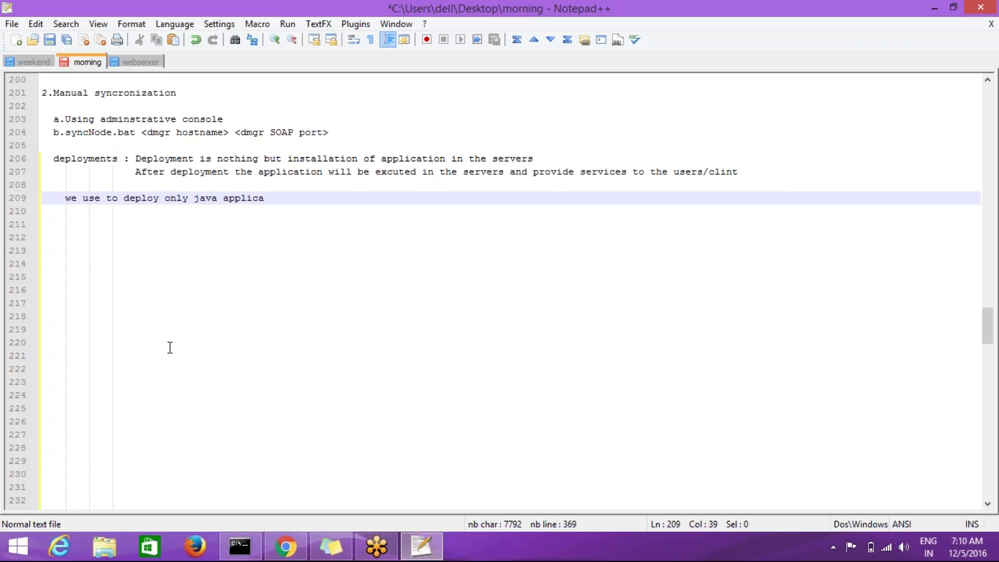
type("tion in ")
type("webs")
type("phere")
type(" applica")
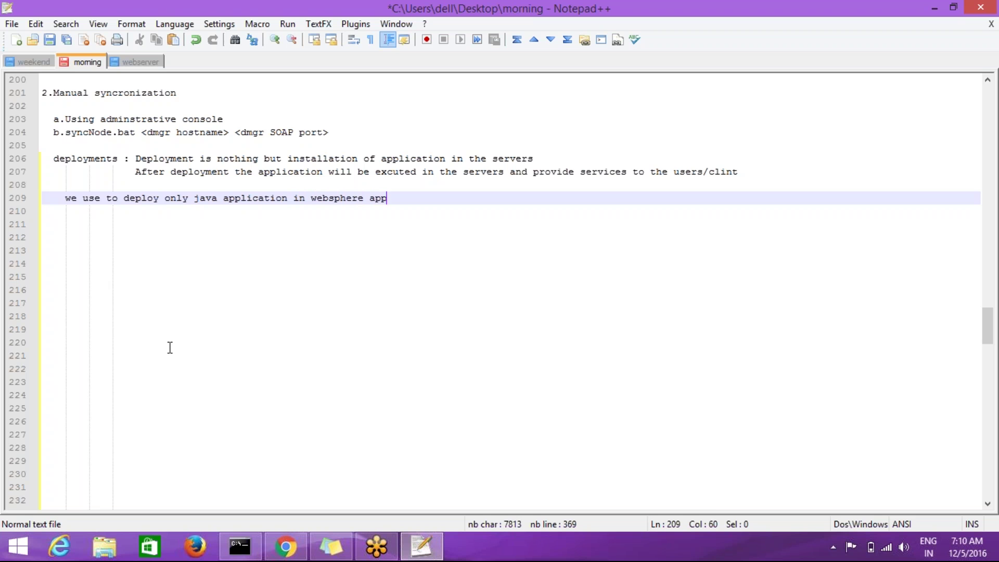
type("tion servers")
key("Return")
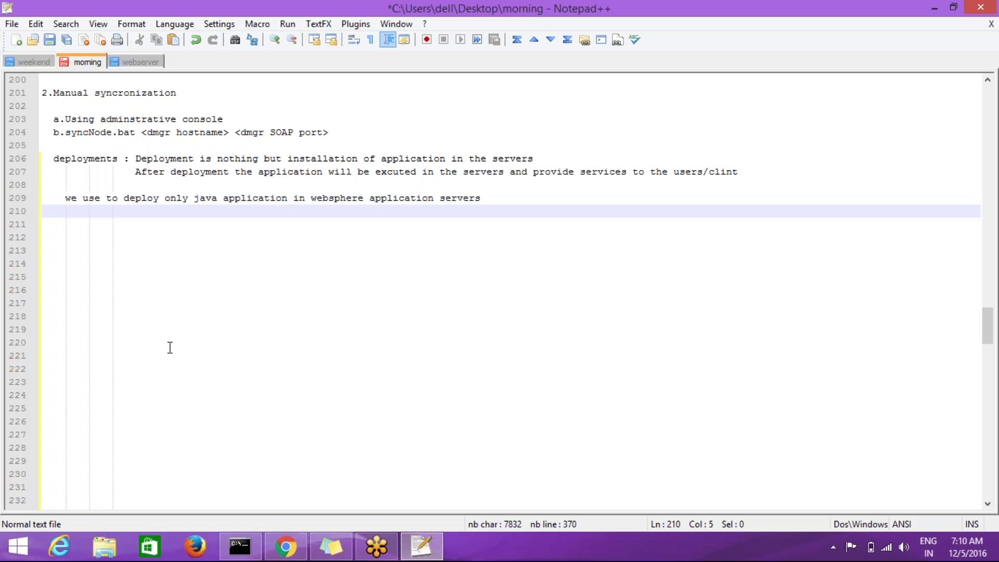
Add the line "J2EE -- java enterprise edition" below, separated by blank lines.
key("Return")
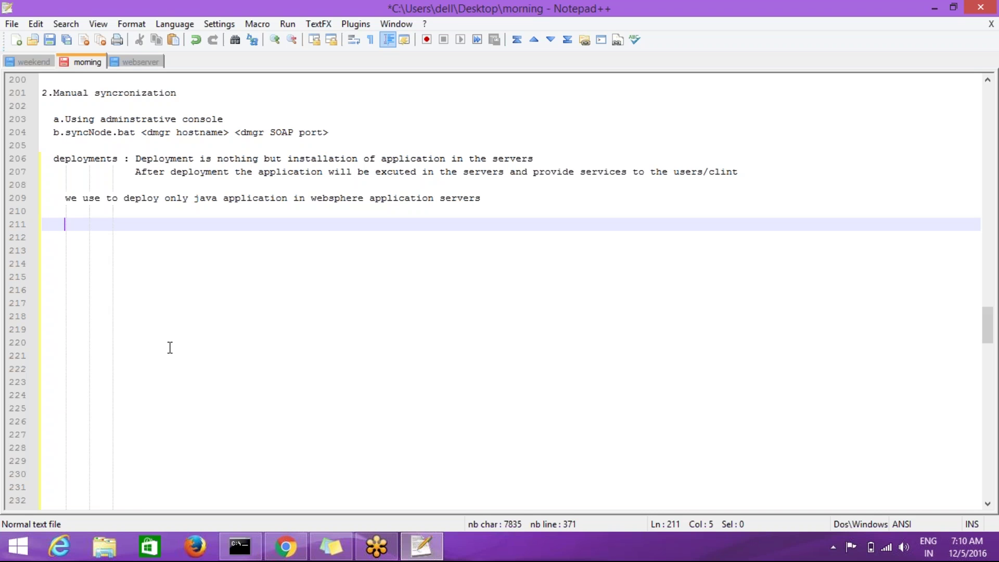
type("J")
key("BackSpace")
type("J2EE -- ja")
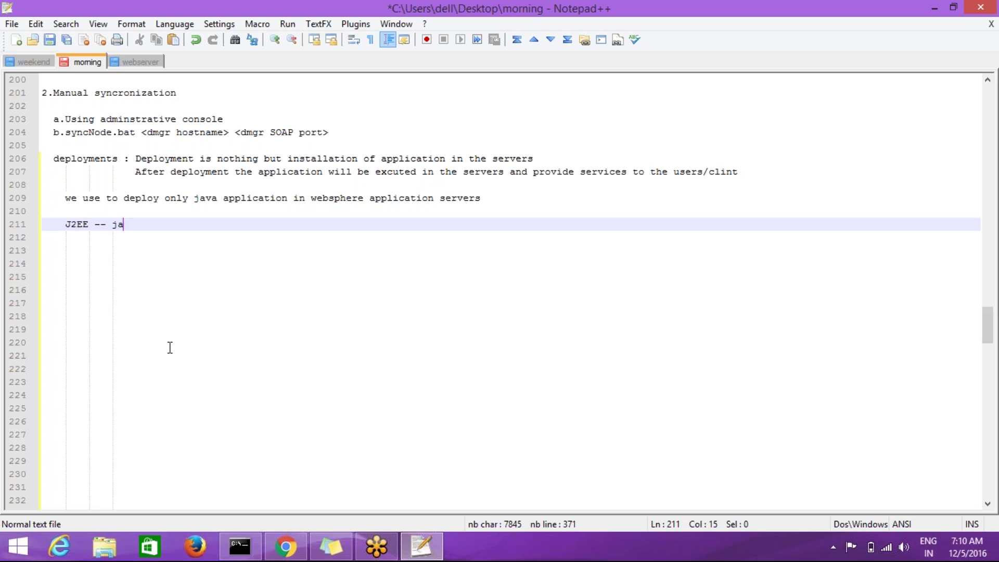
type("va enterprise edition")
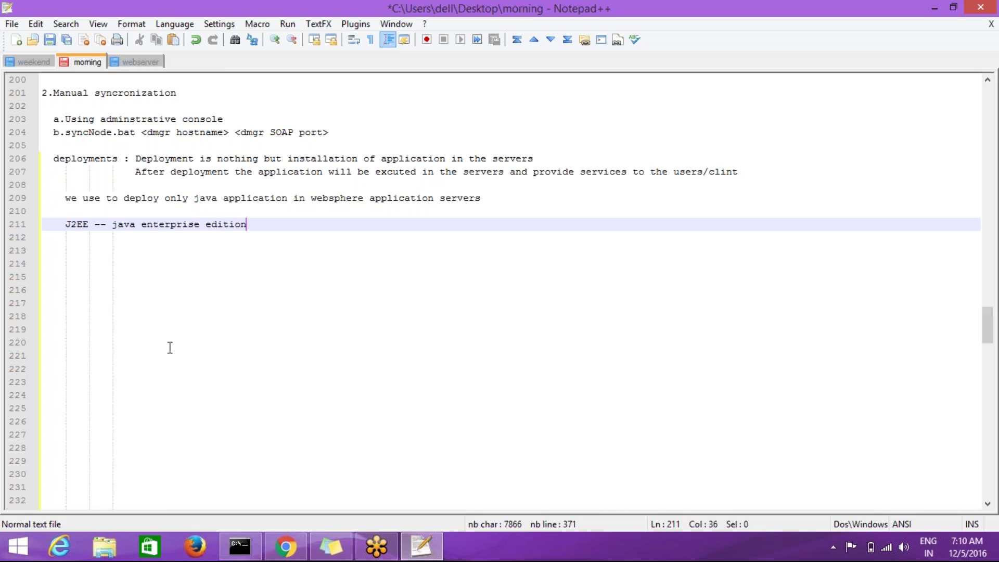
key("Return")
key("Return")
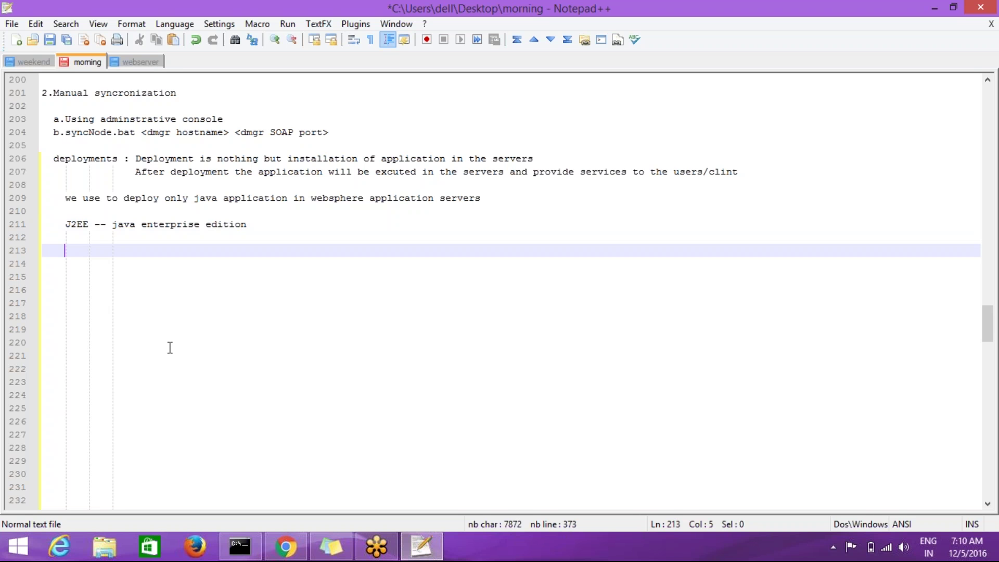
Start a new line below the J2EE note reading ".war -- web archive file -- web application --".
type(".war")
type(" -- ")
type("web")
type("rc")
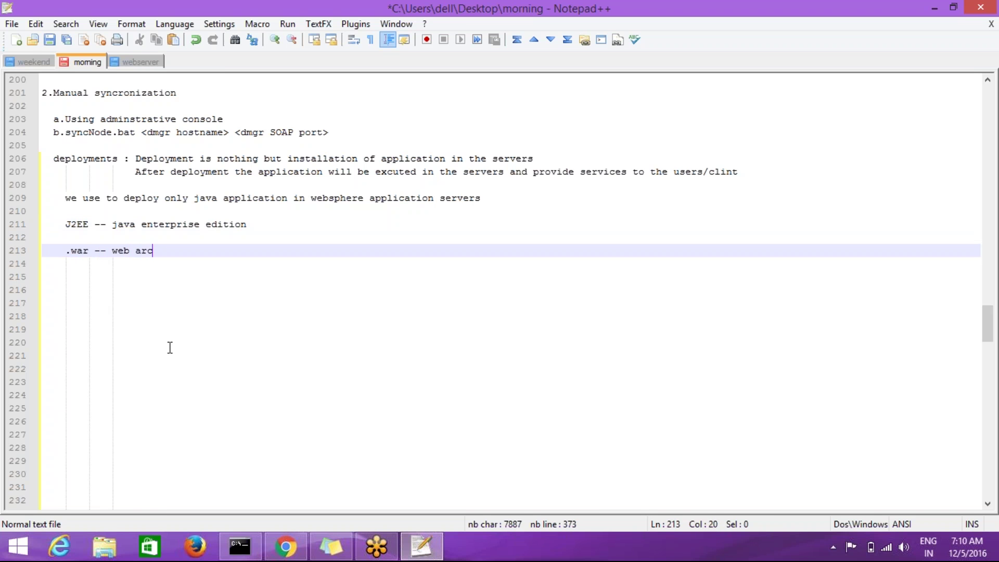
type("hive file -- web appl")
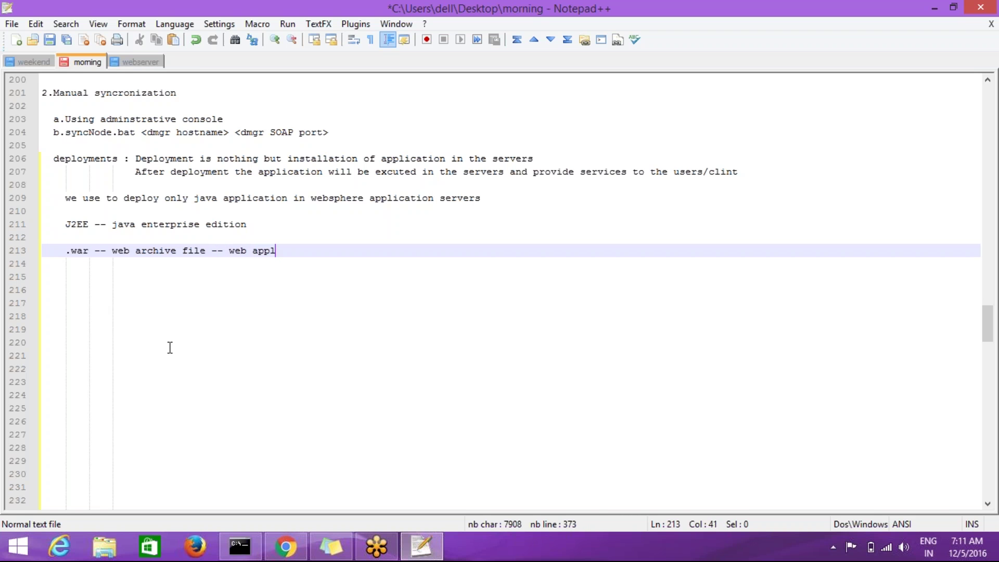
type("ication")
type(" -")
type("-")
Continue the .war line with the description "it is collection of web pages".
type("it ")
type("is a")
key("BackSpace")
key("BackSpace")
type("col")
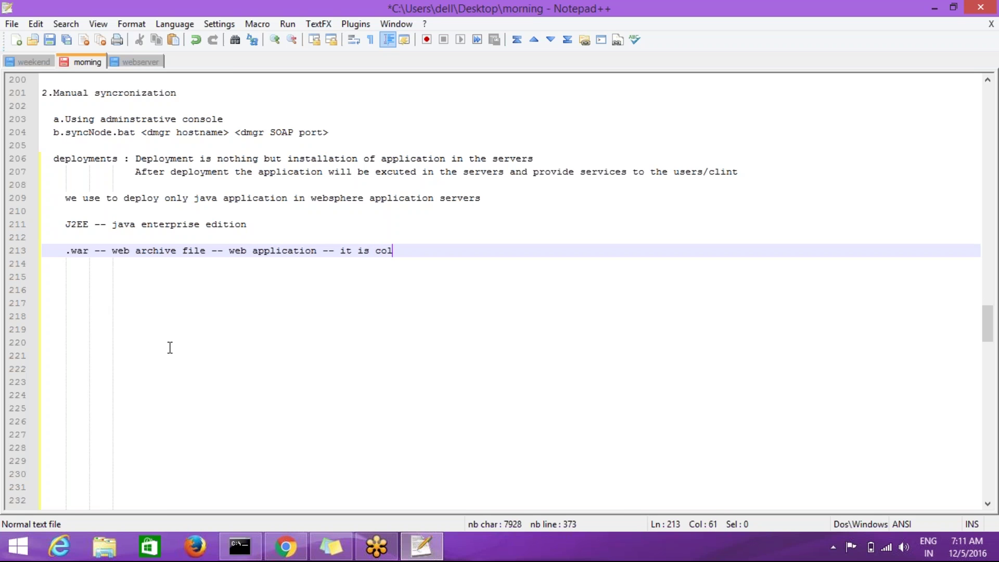
type("lection of web pages ")
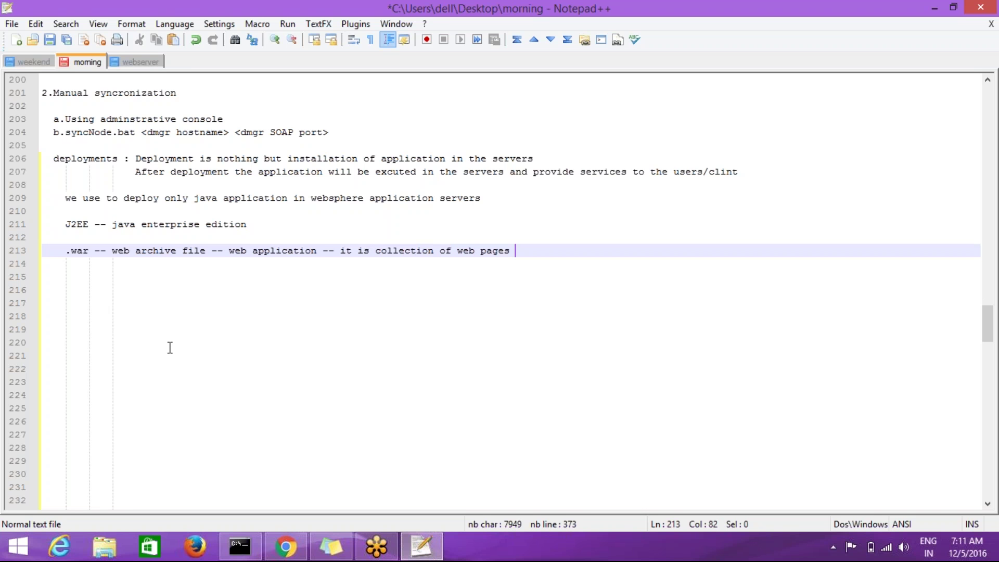
Finish the .war line with "-- web modules (servlets, JSP,HTML)" and add a new line below it.
type("-- web modules (")
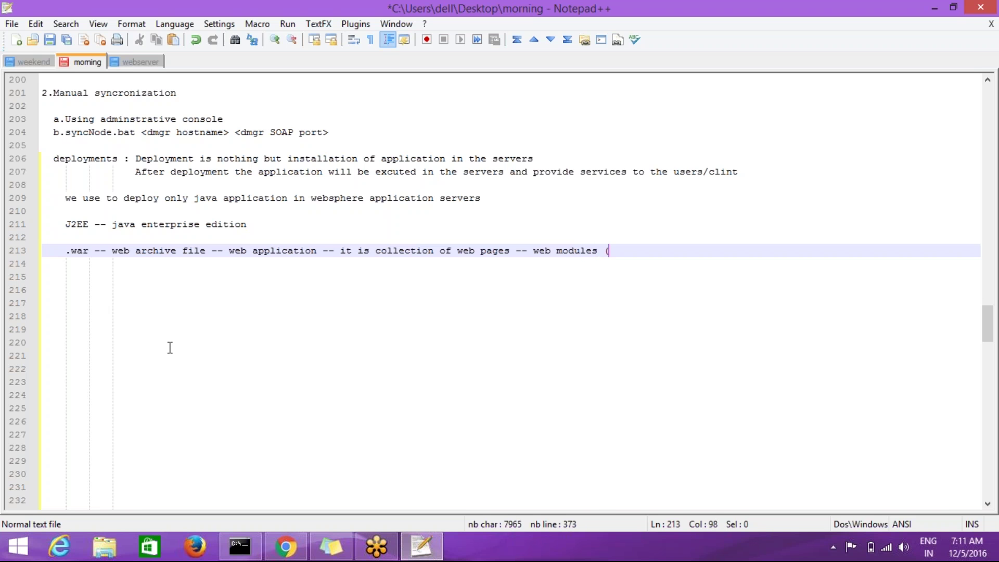
type(")")
key("BackSpace")
type("servlets")
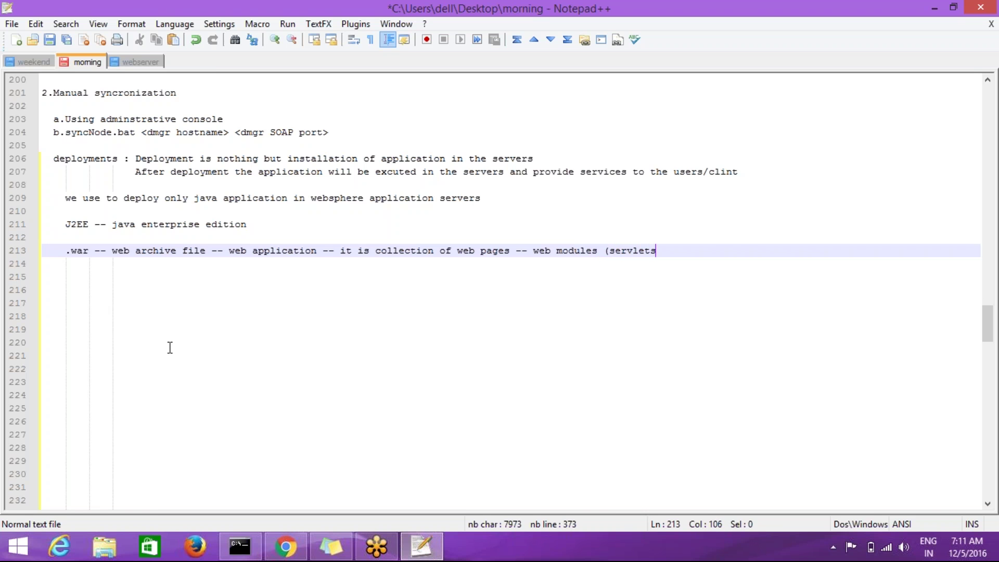
type(", JSP,HTML)")
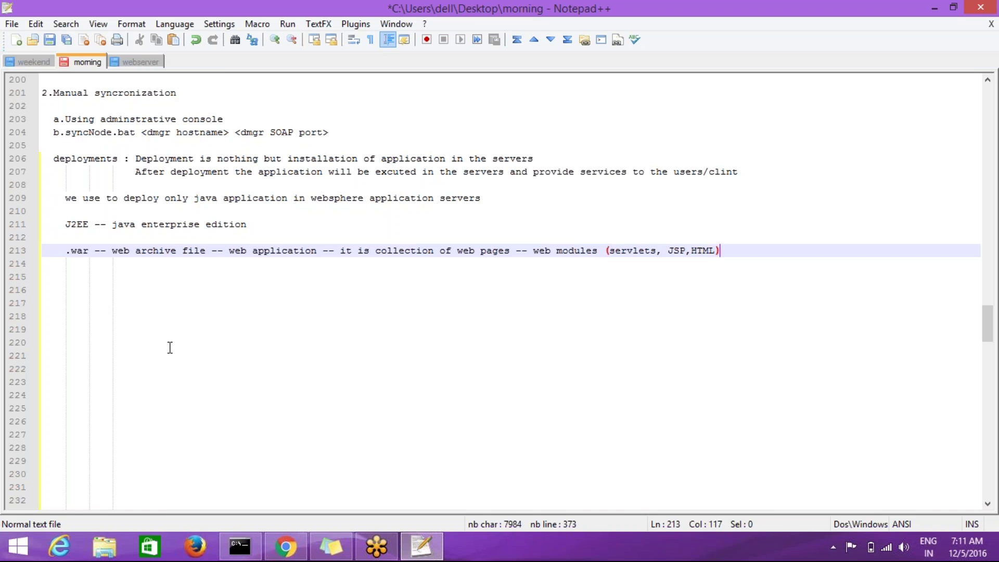
key("Return")
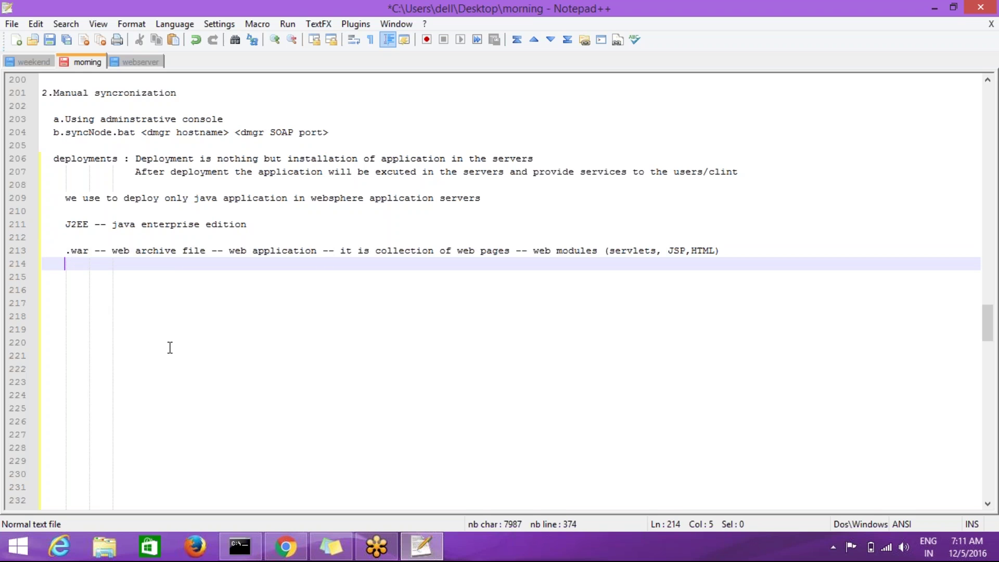
Go through the .war definition from its beginning, following the text along the line with the cursor.
key("Up")
key("Right")
key("Right")
key("Right")
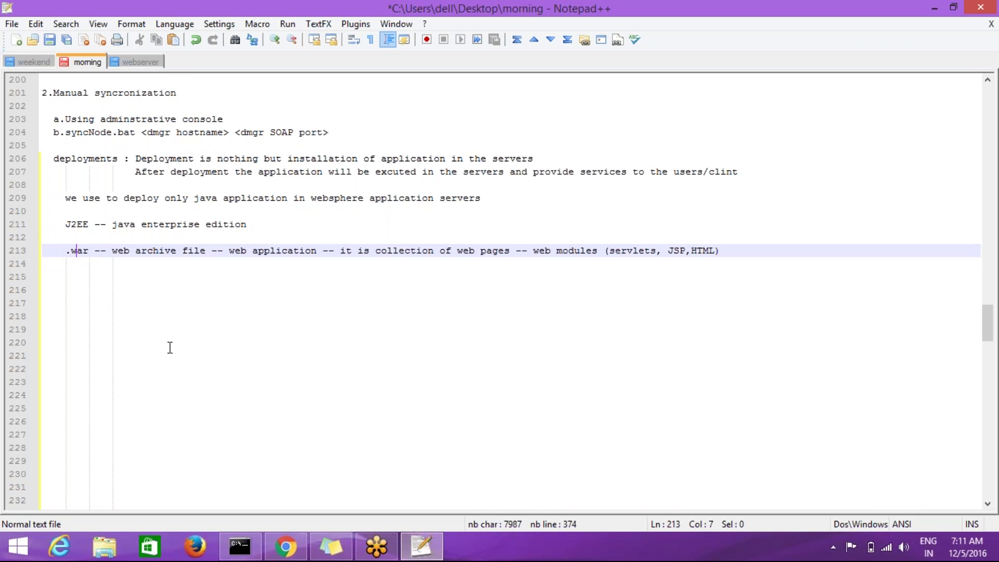
key("Right")
key("Right")
key("Right")
key("Left")
key("Left")
key("Right")
key("Right")
key("Right")
key("Right")
key("Right")
key("Right")
key("Right")
key("Right")
key("Right")
key("Right")
key("Right")
key("Right")
key("Right")
key("Right")
key("Right")
key("Right")
key("Right")
key("Right")
key("Right")
key("Right")
key("Right")
key("Right")
key("Right")
key("Right")
key("Right")
key("Right")
key("Right")
key("Right")
key("Right")
key("Right")
key("Right")
key("Right")
key("Right")
key("Right")
key("Right")
key("Right")
key("Right")
key("Right")
key("Right")
key("Right")
key("Right")
key("Right")
key("Right")
key("Right")
key("Right")
key("Right")
key("Right")
key("Right")
key("Right")
key("Right")
key("Right")
key("Right")
key("Right")
key("Right")
key("Right")
key("Right")
key("Right")
key("Right")
key("Right")
key("Right")
key("Right")
key("Right")
key("Right")
key("Right")
key("Right")
key("Right")
key("Right")
key("Right")
key("Right")
key("Right")
key("Right")
key("Right")
key("Right")
key("Right")
key("Right")
key("Right")
key("Right")
key("Right")
key("Right")
key("Right")
key("Right")
key("Right")
key("Right")
key("Right")
Highlight servlets, JSP and HTML in the .war line one after another, followed by the whole parenthesis and the .war extension.
double_click(627, 252)
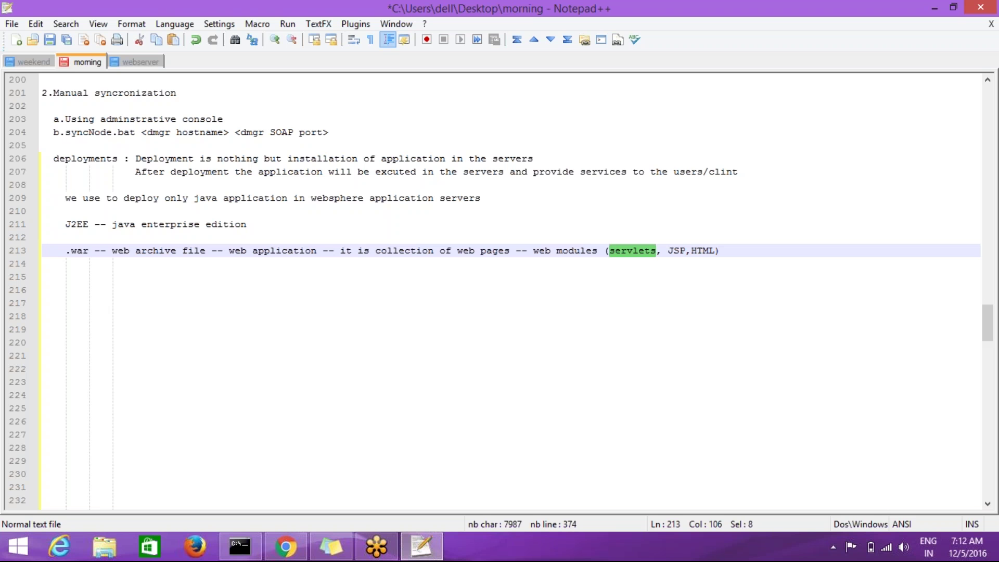
double_click(679, 251)
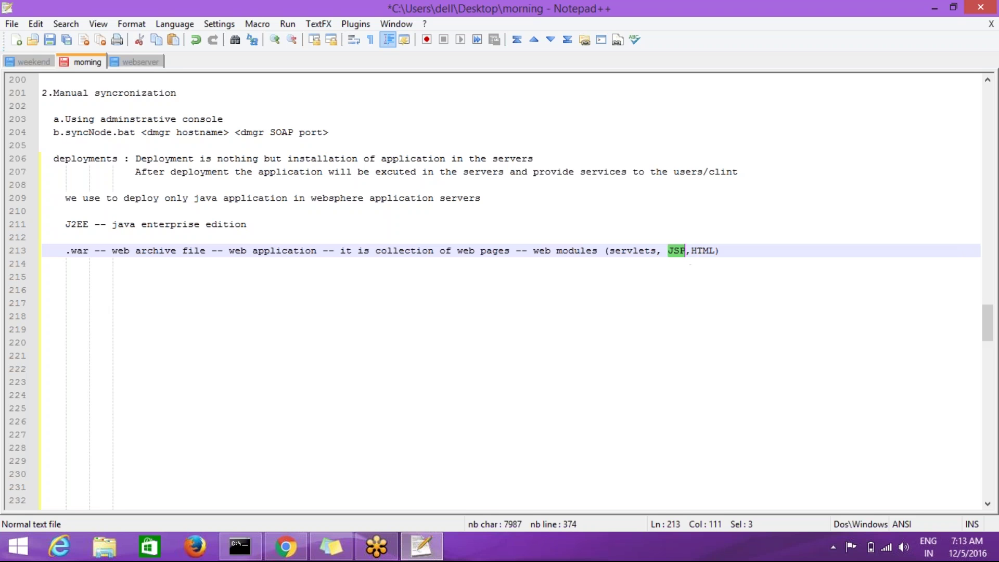
left_click_drag(686, 252, 716, 252)
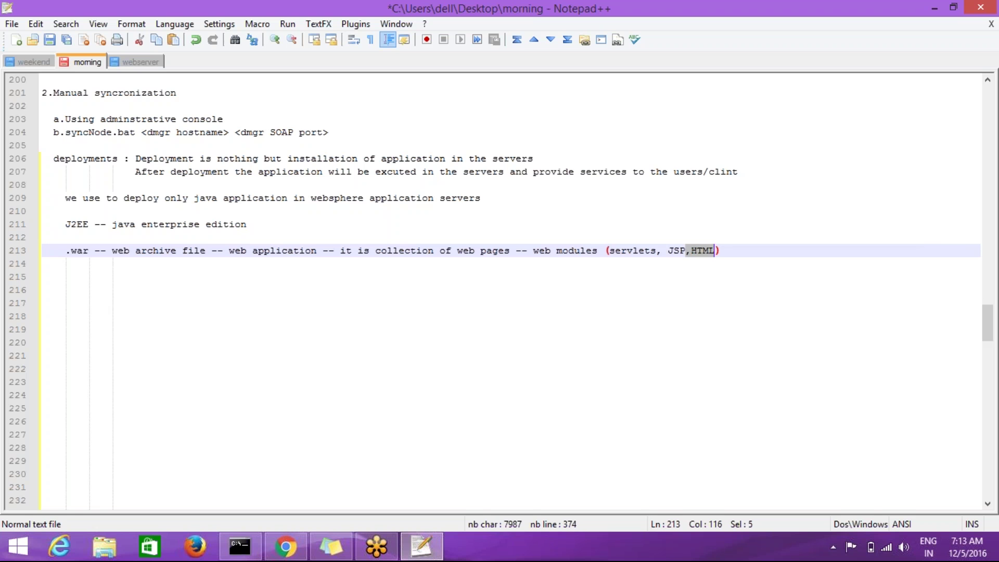
key("Left")
left_click(722, 247)
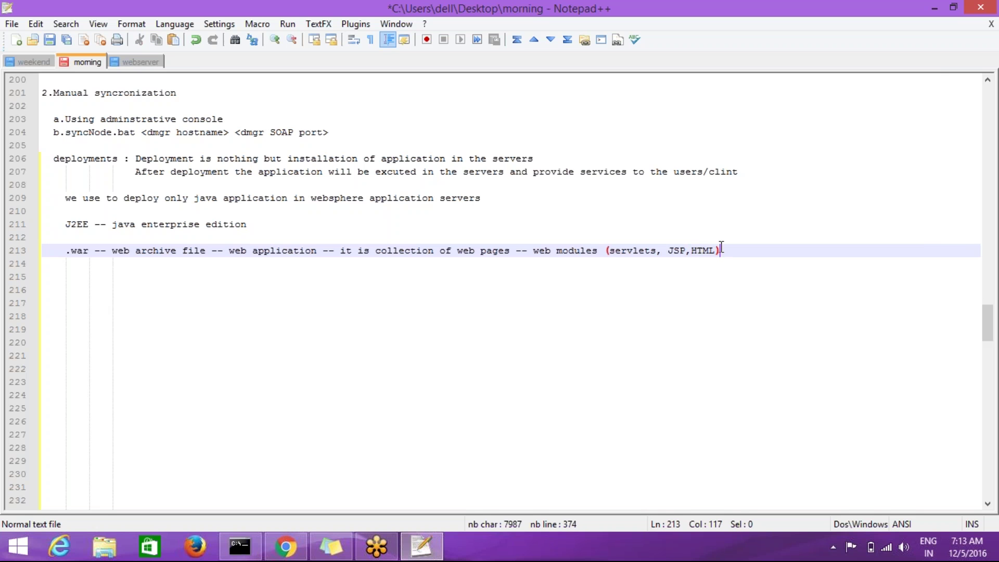
left_click_drag(722, 247, 613, 256)
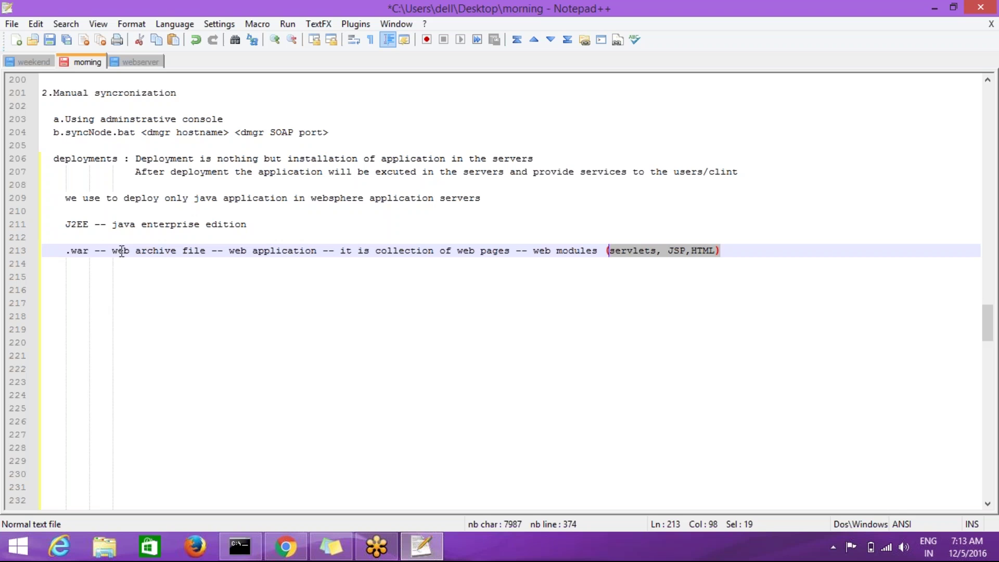
left_click_drag(94, 253, 65, 253)
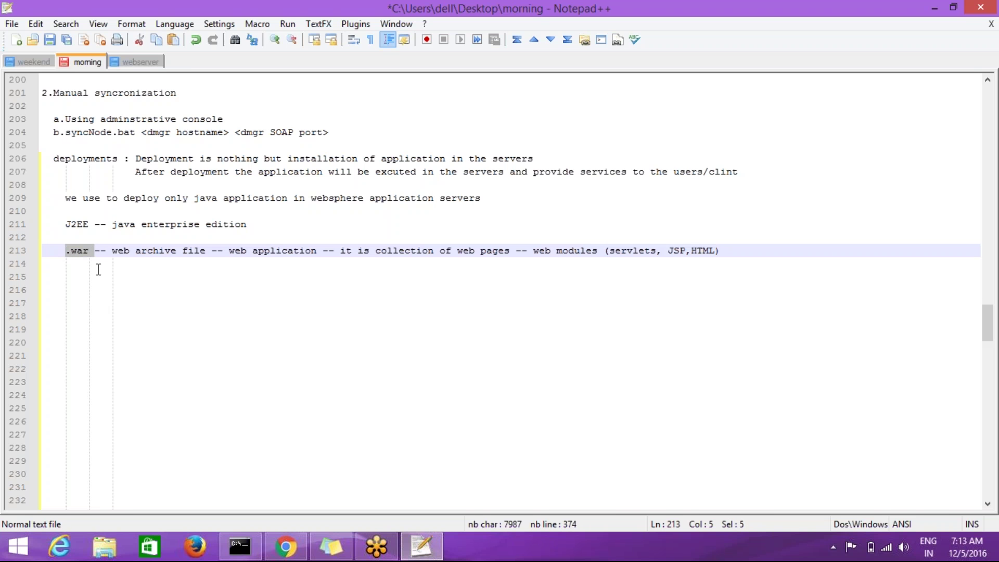
Write the indented note "Web applications are non business application" two lines below the .war definition.
left_click(291, 291)
left_click(243, 278)
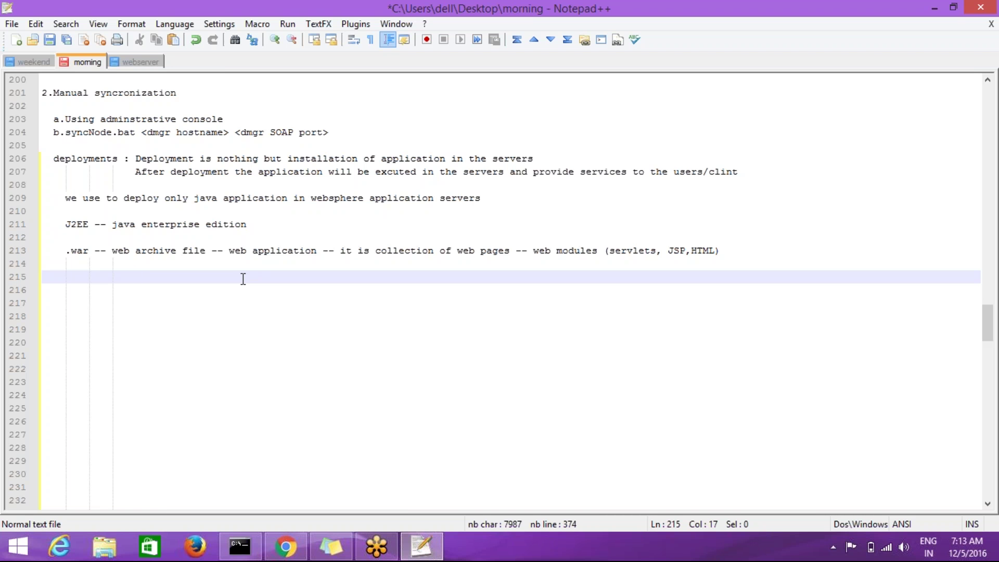
type("Web applications are")
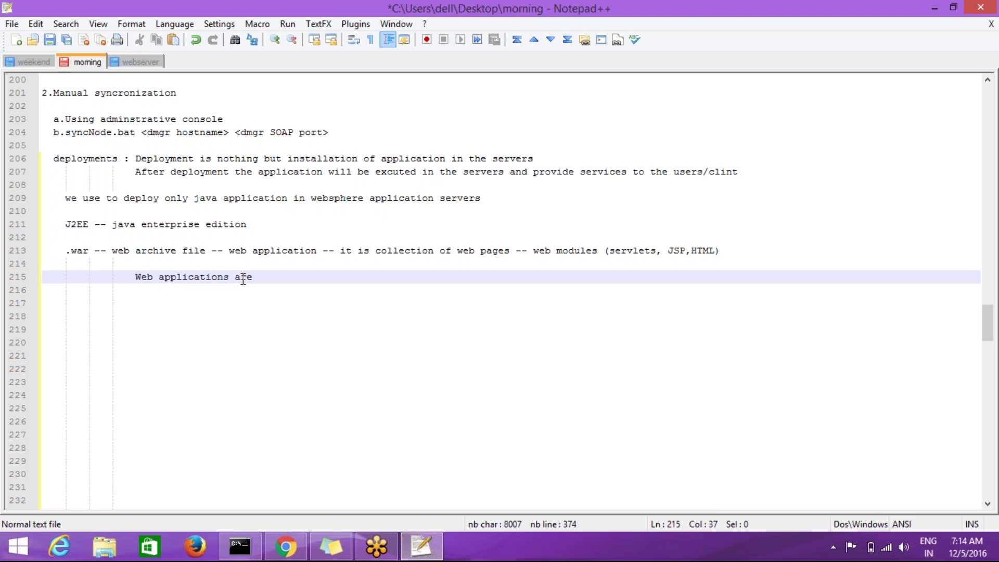
type(" non business applicat")
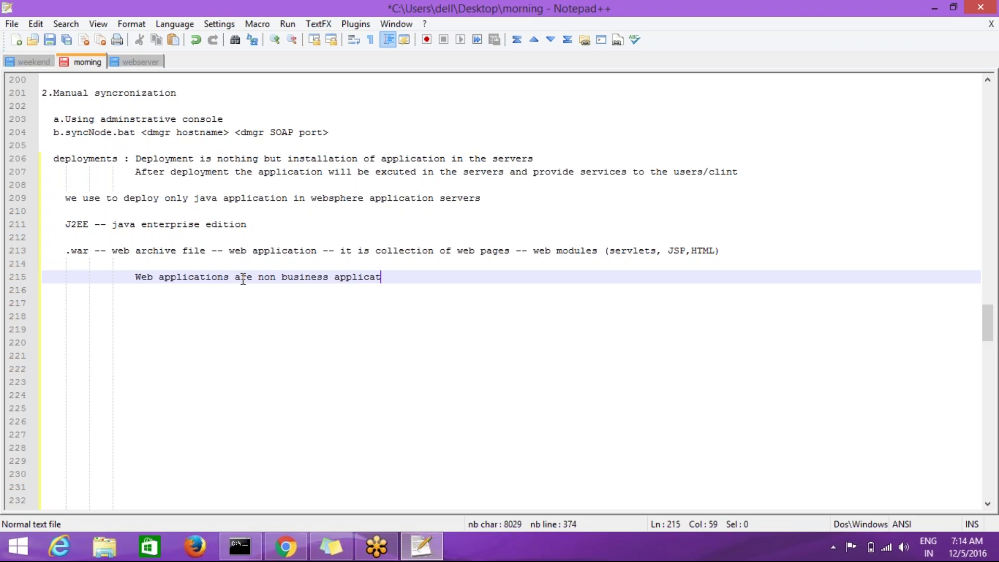
type("ion")
Extend the web applications note with the examples "i.e Collage, school" and start a new line.
type("i.e Collage,")
key("BackSpace")
type(", ")
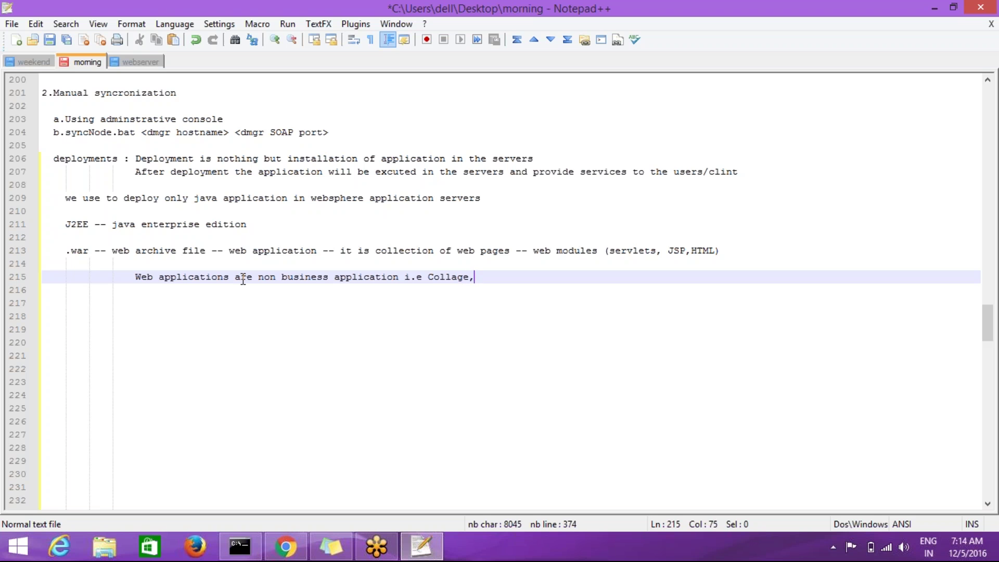
type("schol")
key("BackSpace")
type("ol")
key("Return")
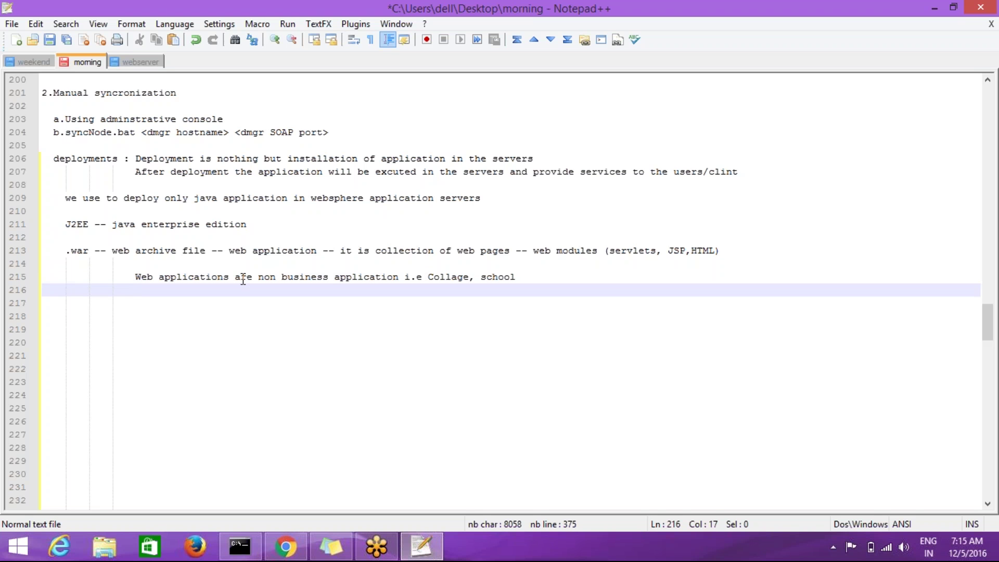
After a blank line, add the less-indented line ".jar -- Java Archive file -- Java application -- EJB Modules".
key("BackSpace")
key("BackSpace")
key("Return")
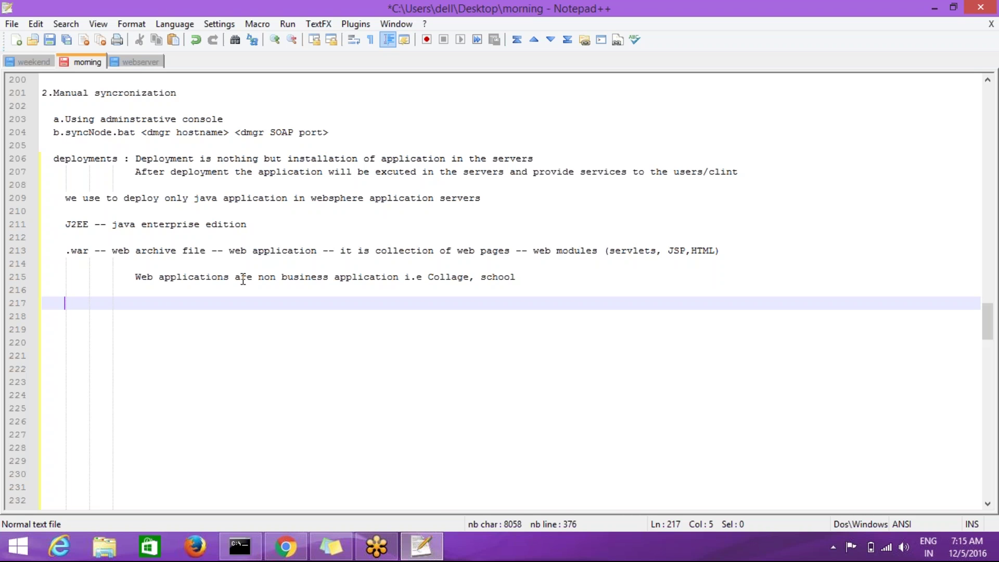
type(".jar -- Java Arch")
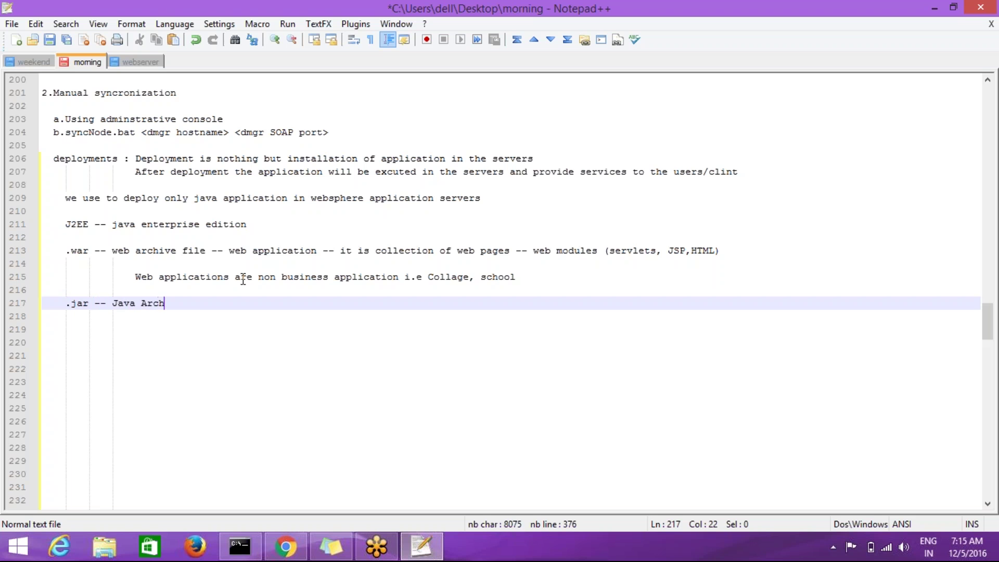
type("ive file -- Java appl")
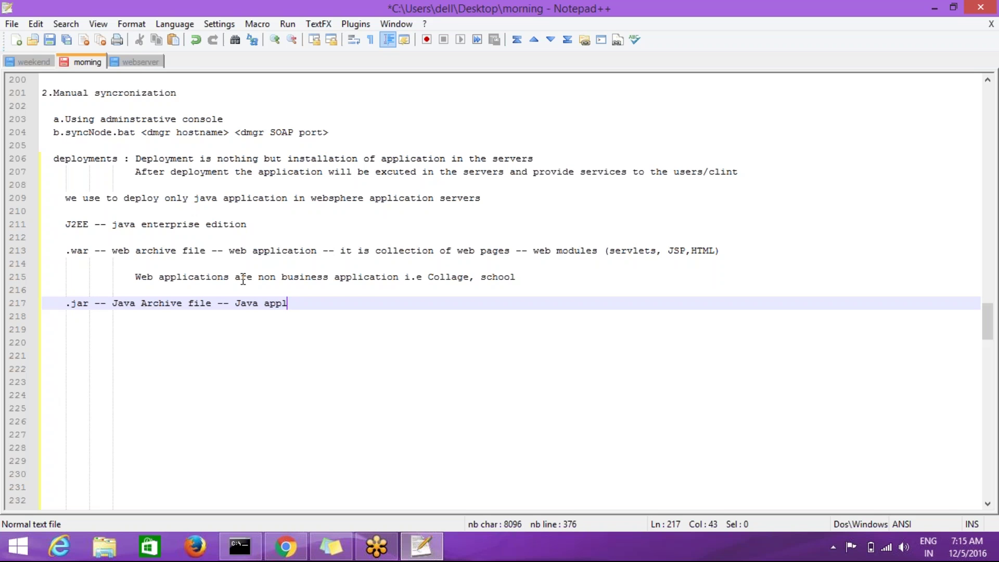
type("ication --")
type("EJB Modules")
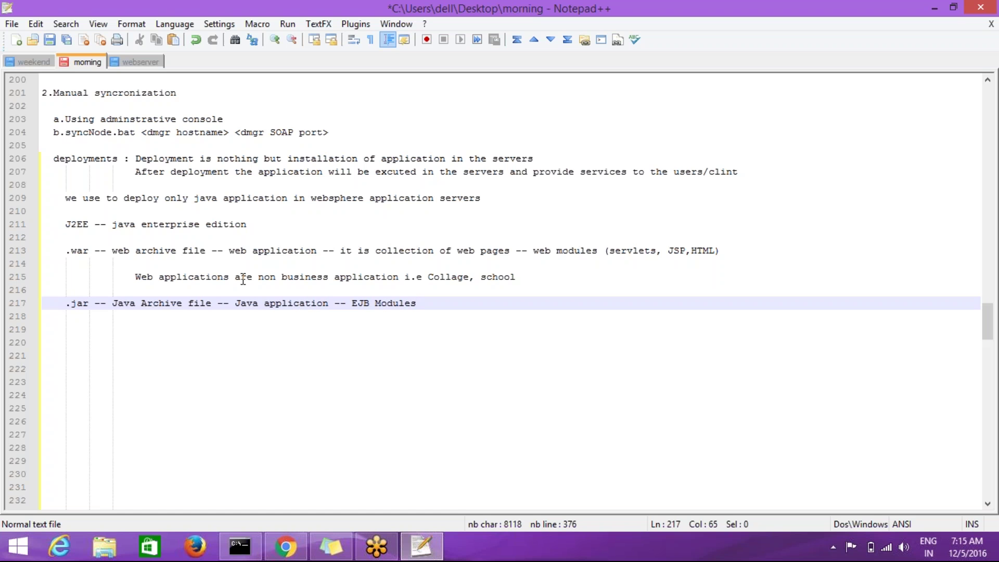
Insert "/EJB application" directly after "Java application" in the .jar line.
key("Left")
key("Left")
key("Left")
key("Left")
key("Left")
key("Left")
key("Left")
key("Left")
key("Left")
key("Left")
key("Left")
key("Left")
key("Left")
key("Left")
key("Left")
type("/EJB a")
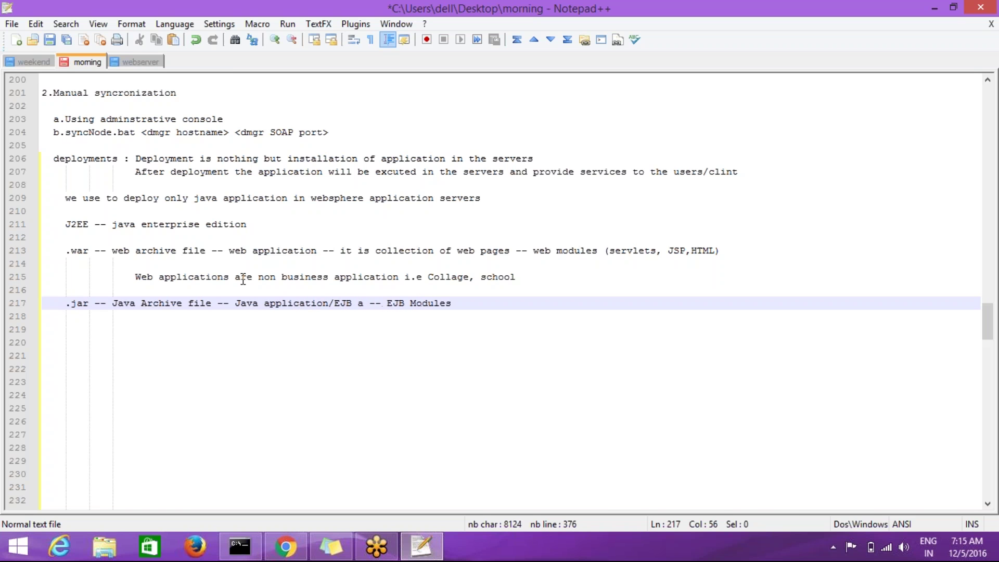
type("pplica")
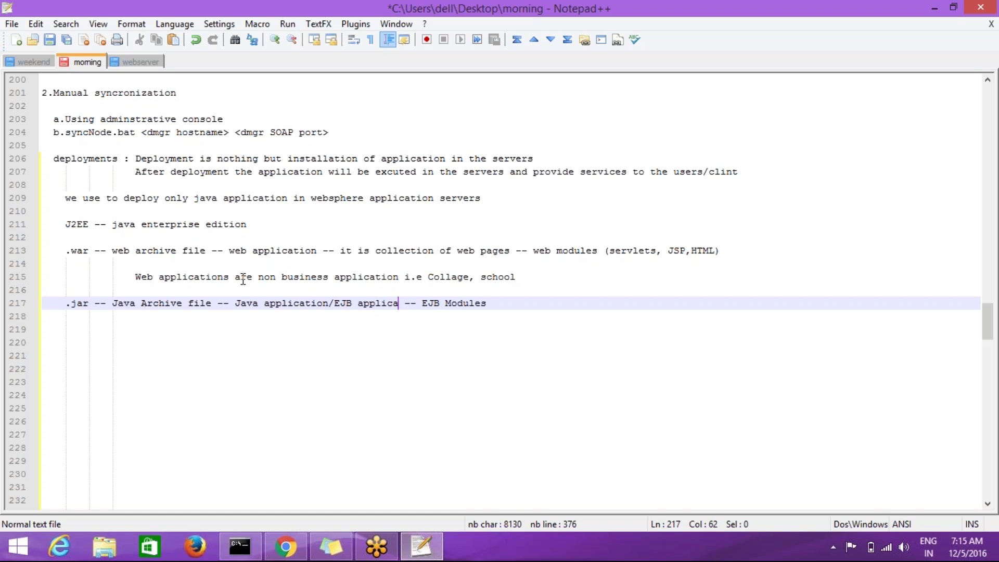
type("tion")
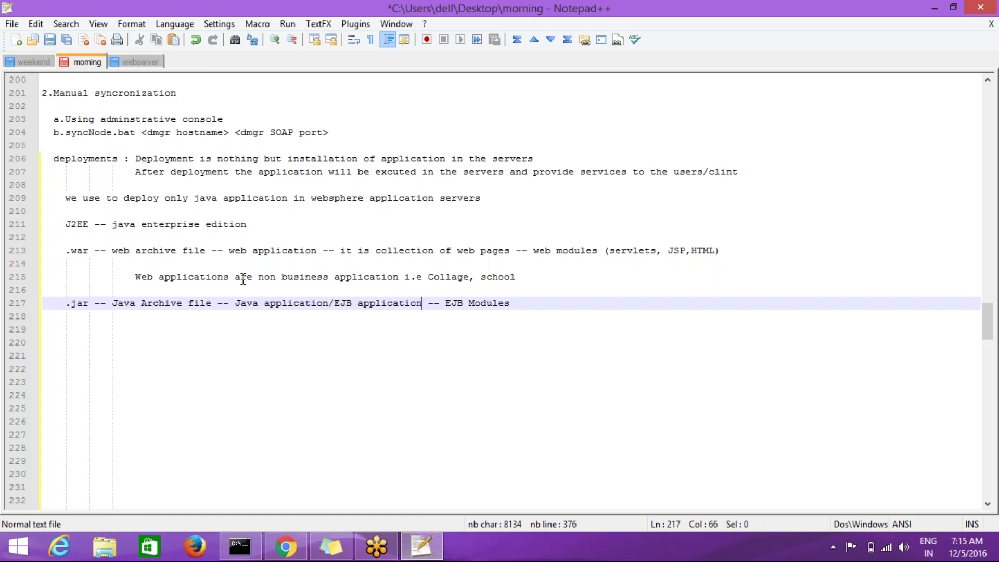
Append "( Session EJB, Entity EJB, MDB)" after "EJB Modules" at the end of the .jar line.
key("Right")
key("Right")
key("Right")
key("Right")
key("Right")
key("Right")
key("Right")
key("Right")
key("Right")
key("Right")
key("Right")
key("Right")
key("Down")
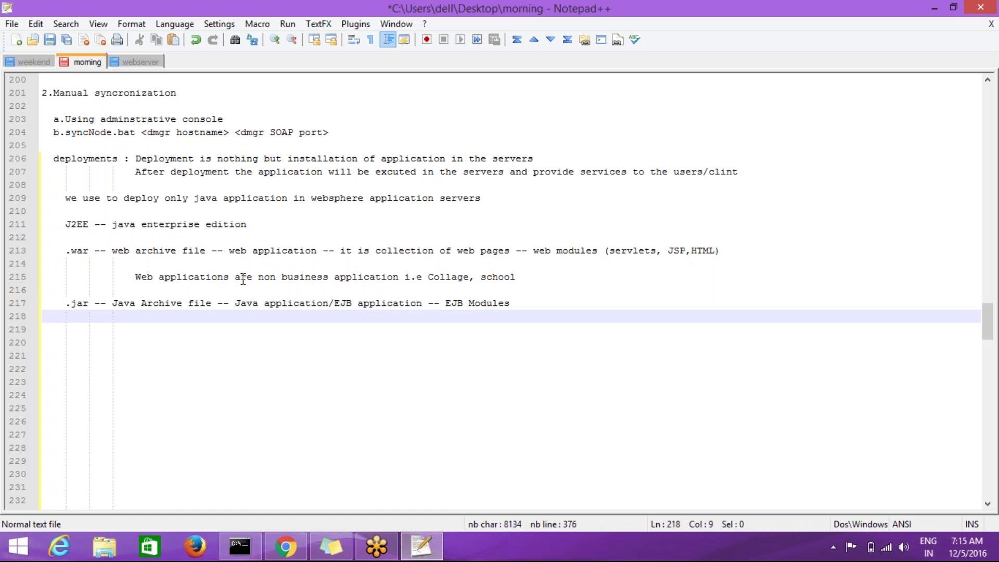
left_click(246, 279)
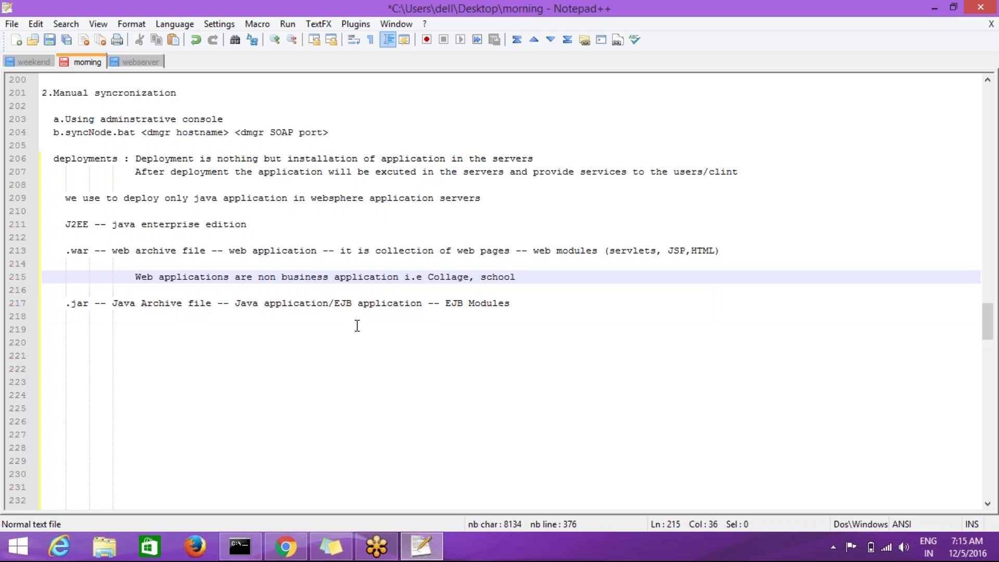
left_click(525, 310)
left_click(518, 303)
type("( ")
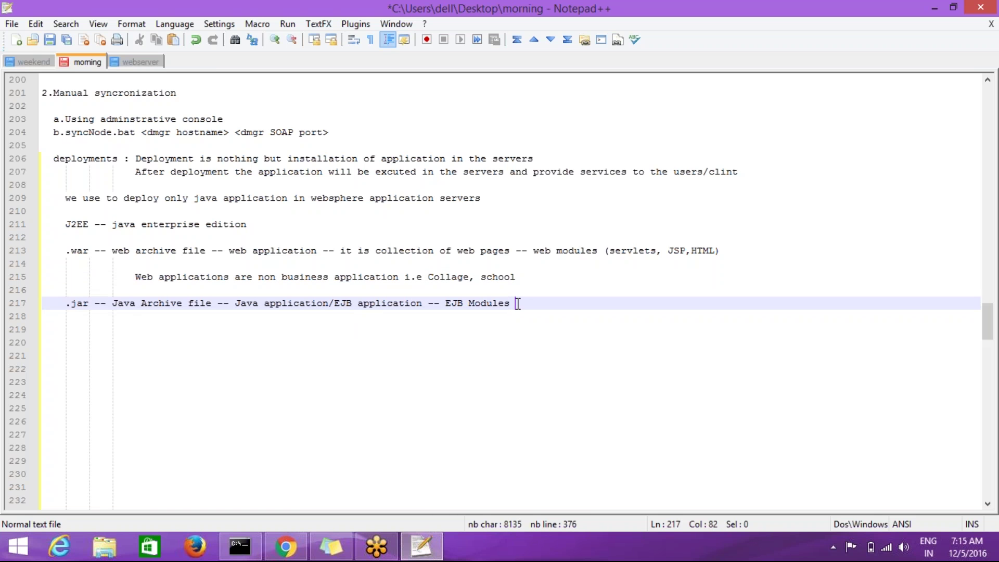
type("Session EJB, Ent")
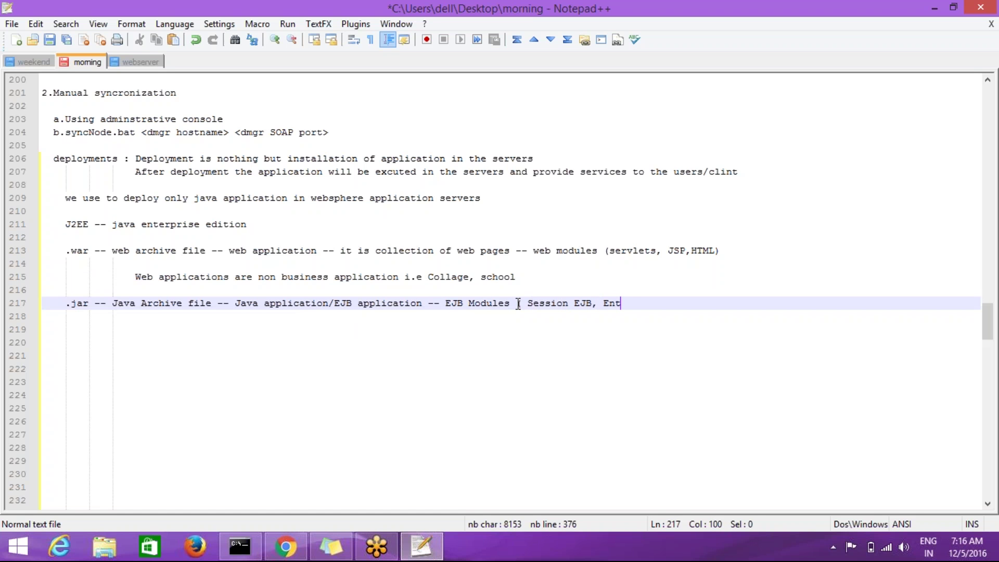
type("ity EJB, MDB)")
Two lines below the .jar line, write the indented note "Java applications are business application".
key("Return")
key("Return")
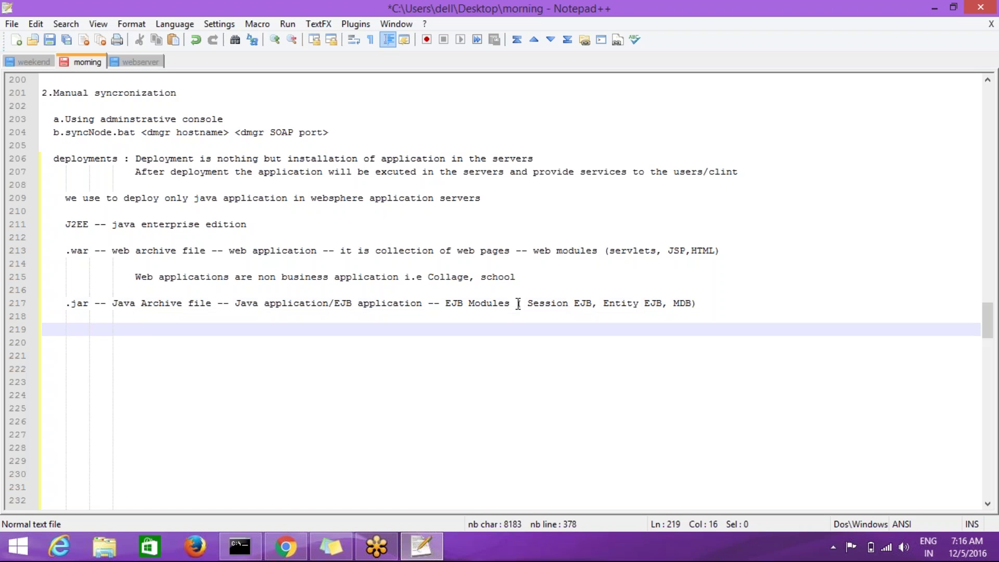
type("Java applications are")
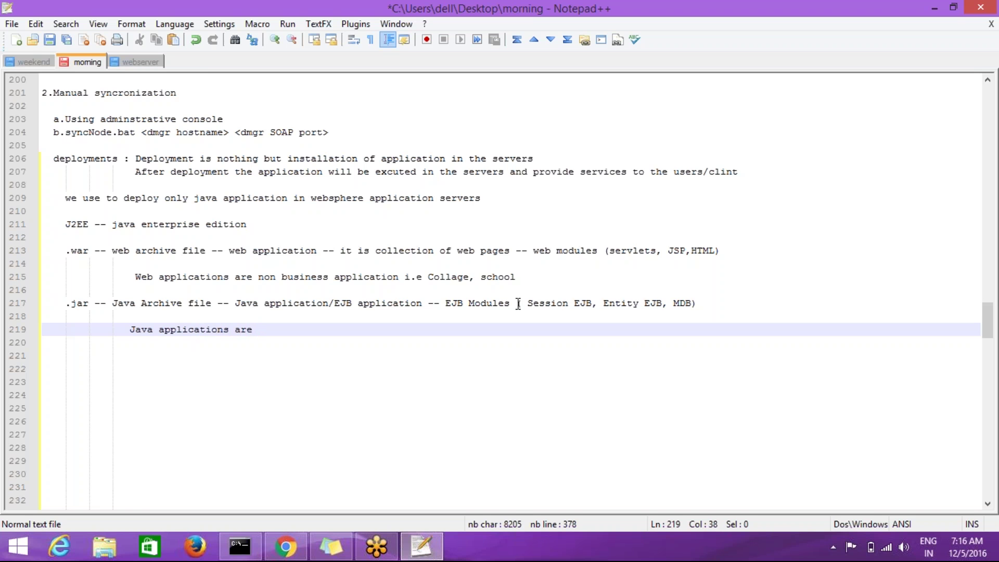
type(" business application")
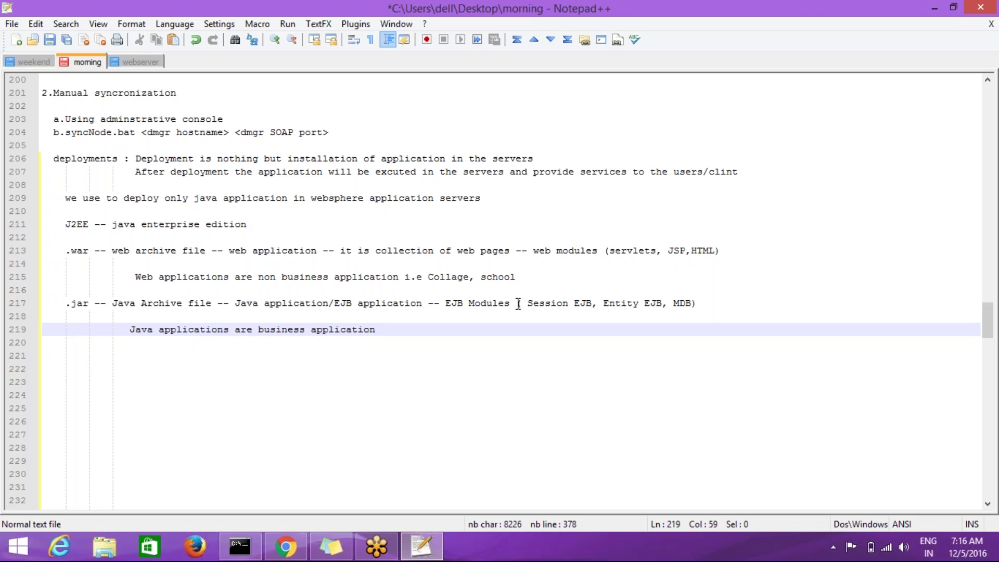
Extend the Java applications note with the examples "i.e IRCTC, Amazon.com,", using a comma after IRCTC.
type(" i")
key("BackSpace")
type(".e ")
type("IRCTC")
type(". ")
type("Am")
type("azon")
type(".com")
type(",")
key("Left")
key("Left")
key("Left")
key("Left")
key("Left")
key("Left")
key("Left")
key("Left")
key("Left")
key("Left")
key("Left")
key("Left")
key("Left")
key("BackSpace")
type(",")
Finish the Java applications examples with "All Bank application" and start a new line after a blank one.
key("Right")
key("Right")
key("Right")
key("Right")
key("Right")
key("Right")
key("Right")
key("Right")
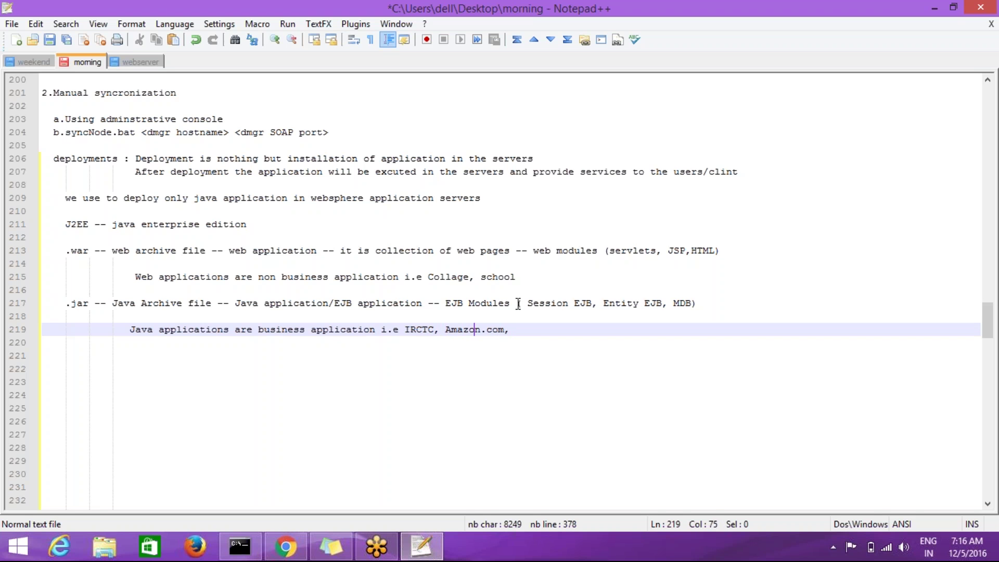
key("Right")
key("Right")
type("All B")
type("ank")
type("s")
key("BackSpace")
type("applica")
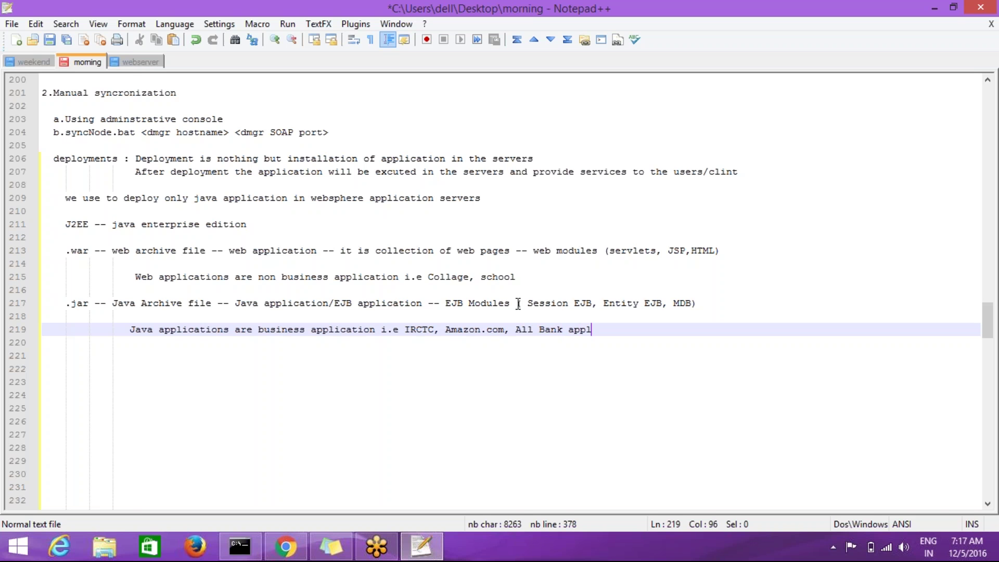
type("tion")
key("Return")
key("Return")
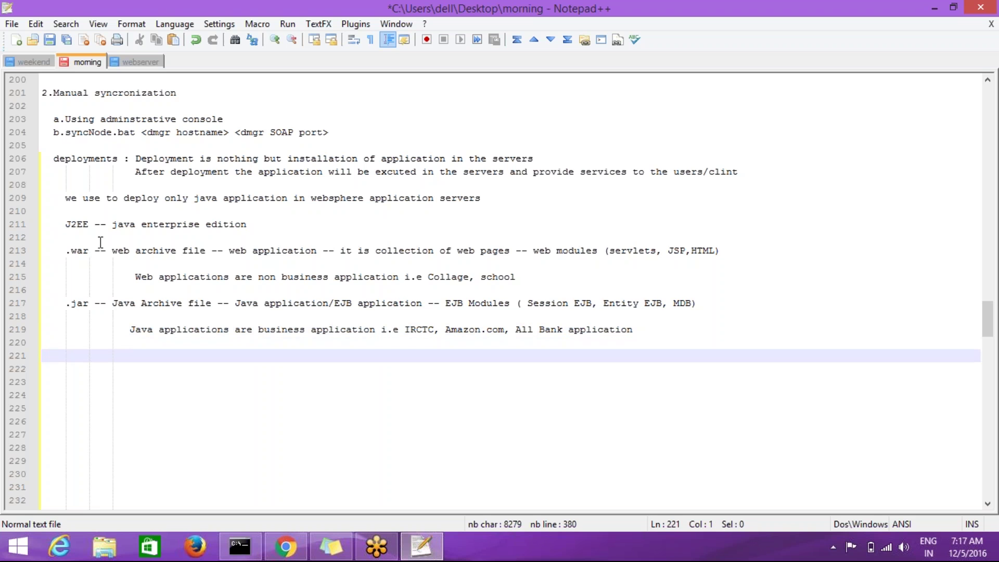
Highlight the .war notes and the .jar notes in turn to review both archive types.
left_click_drag(66, 251, 542, 284)
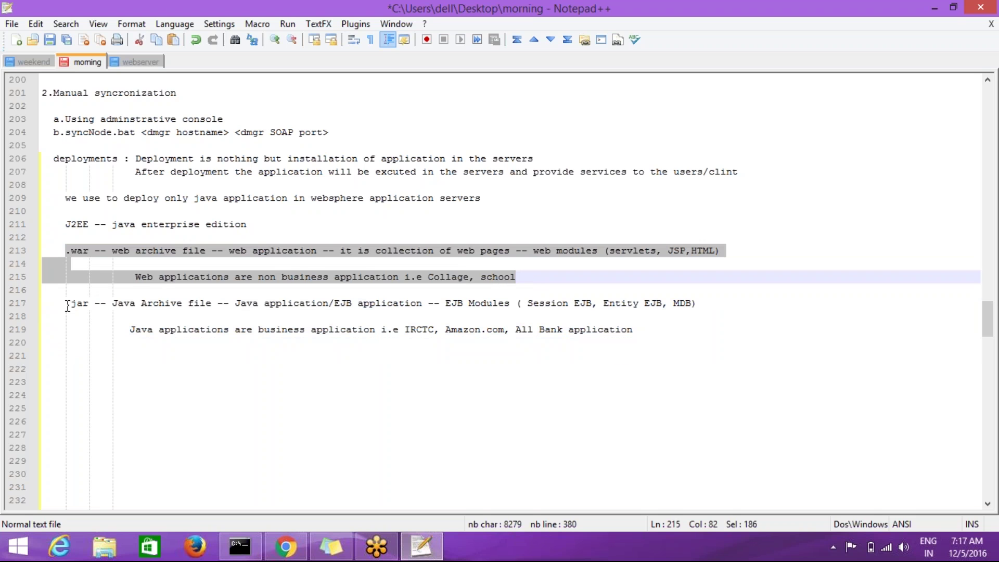
left_click_drag(67, 304, 339, 341)
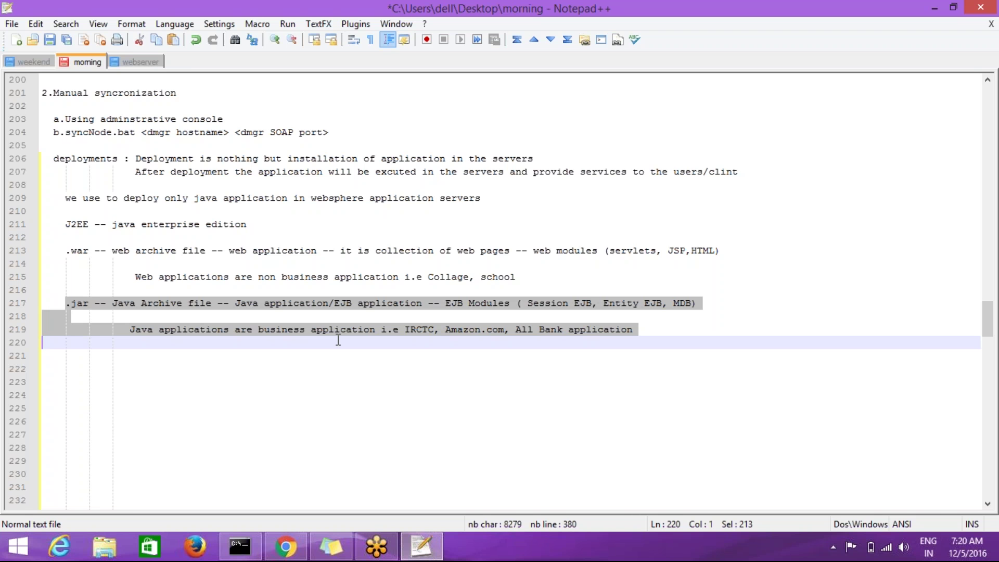
left_click(694, 173)
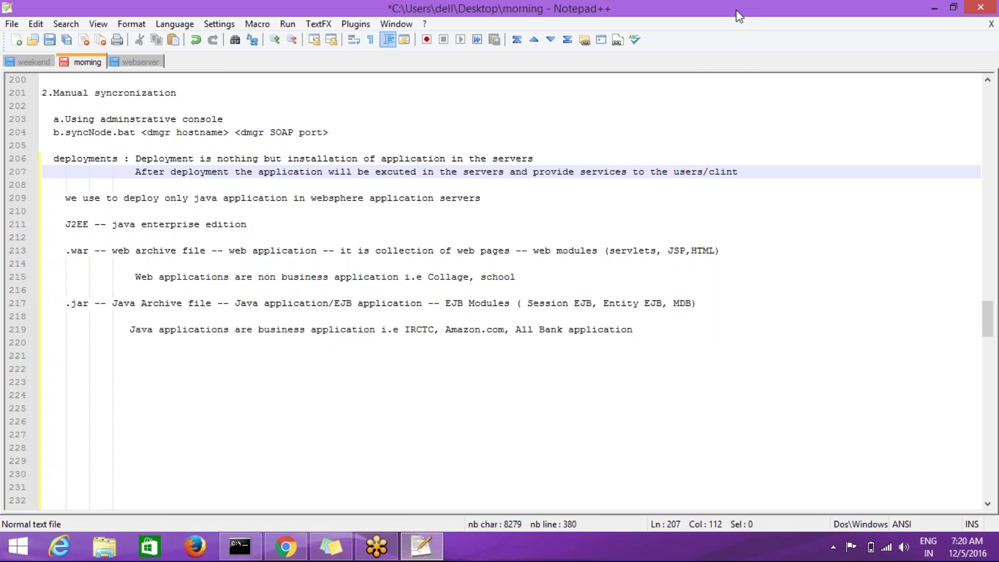
Below the Java applications note, add the less-indented line ".ear -- enterprise archive file -- Complete business application ( .war + .ear)", followed by blank lines.
left_click(510, 378)
left_click(261, 361)
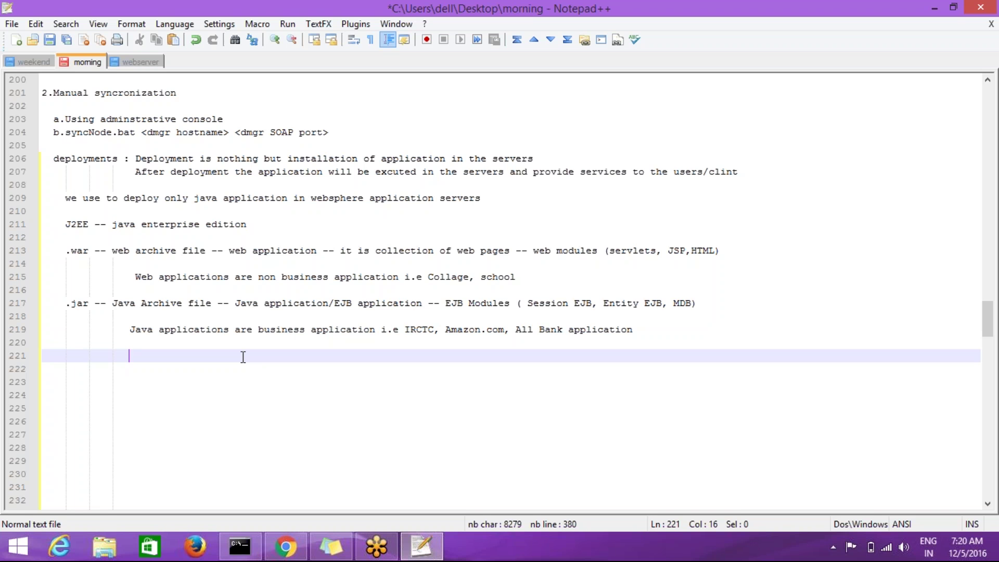
key("BackSpace")
key("BackSpace")
key("BackSpace")
key("BackSpace")
key("BackSpace")
key("BackSpace")
key("BackSpace")
type(".ear -- ent")
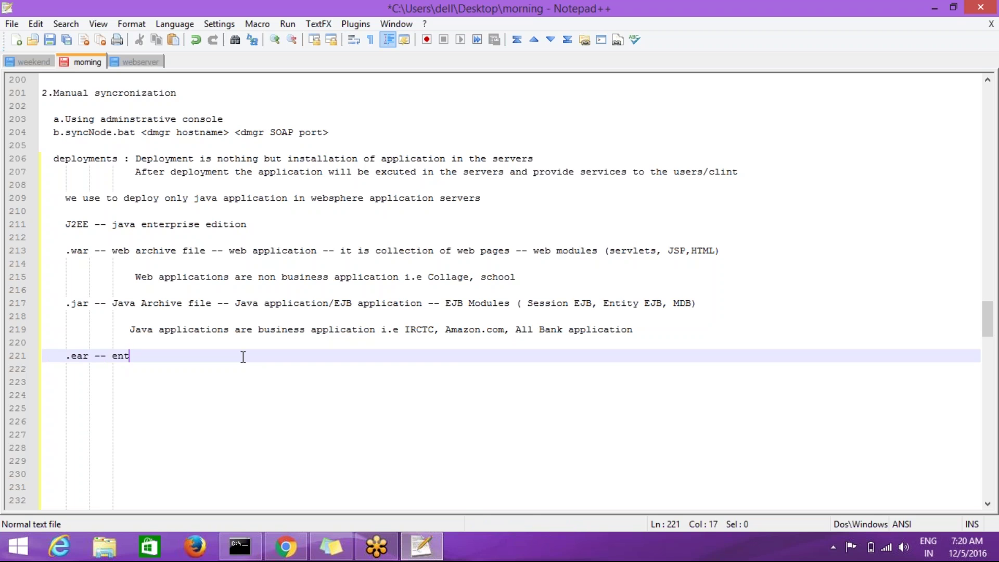
type("erprise a")
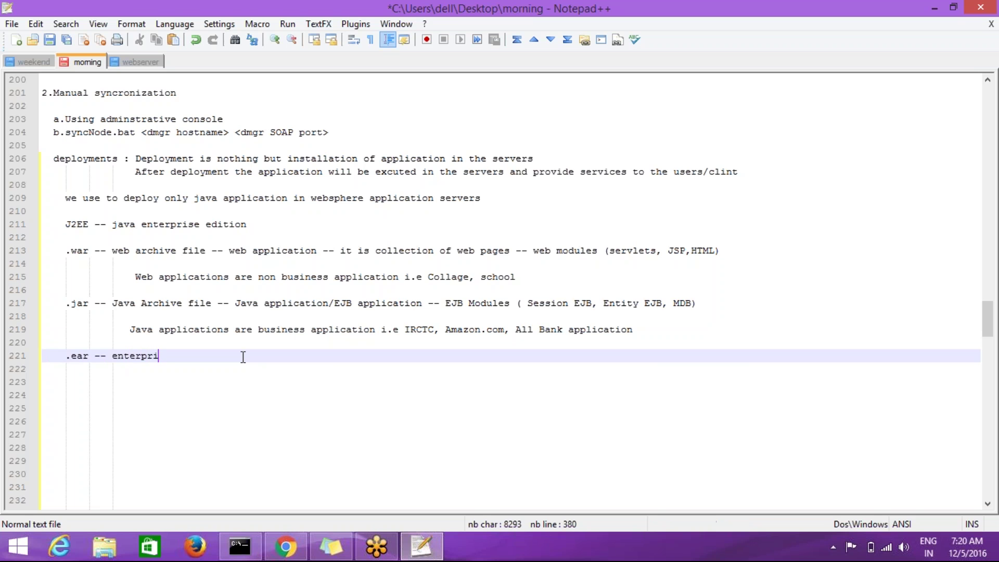
type("h")
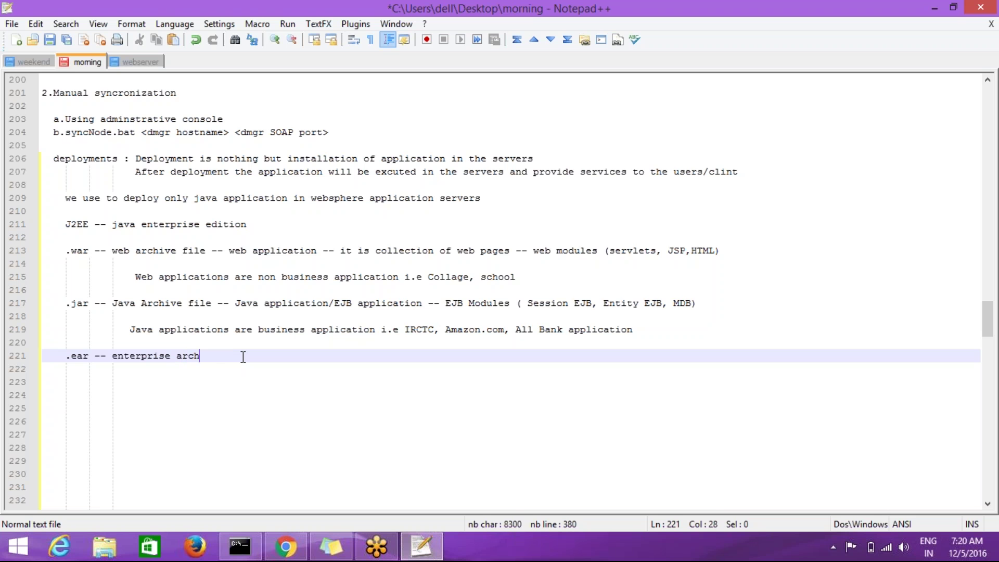
type("ive file -- Complete busin")
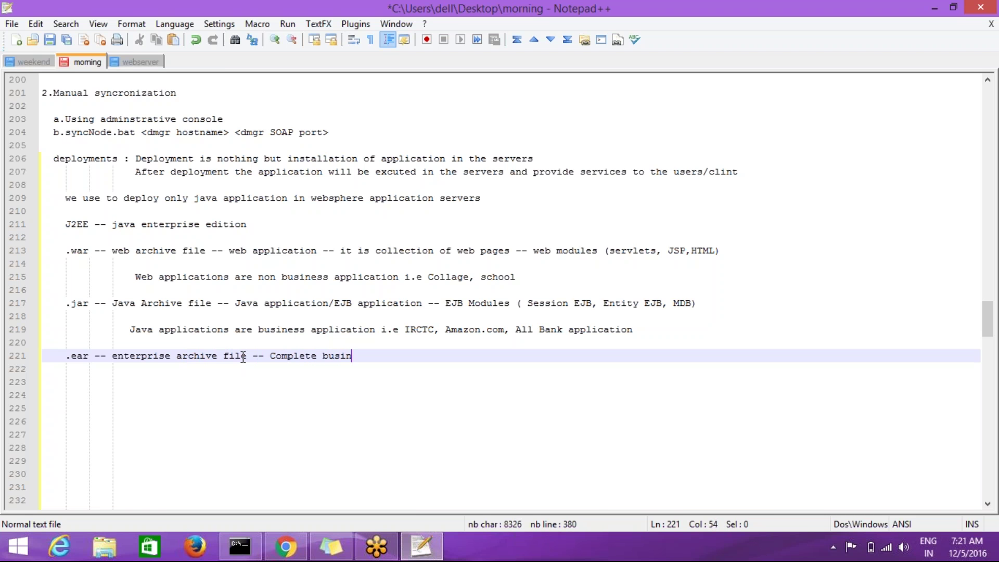
type("ess application ( ")
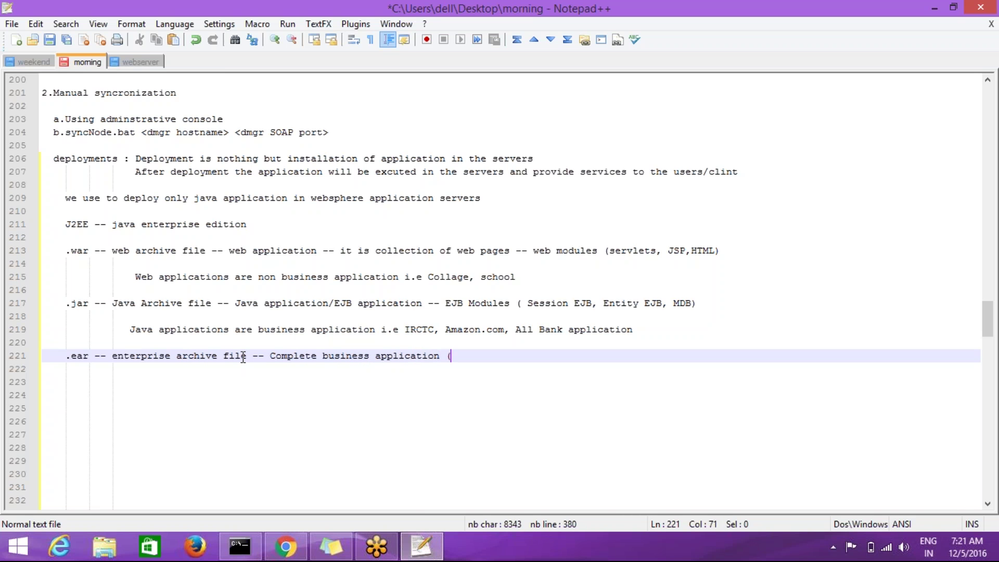
type(".war + .ear)")
key("Return")
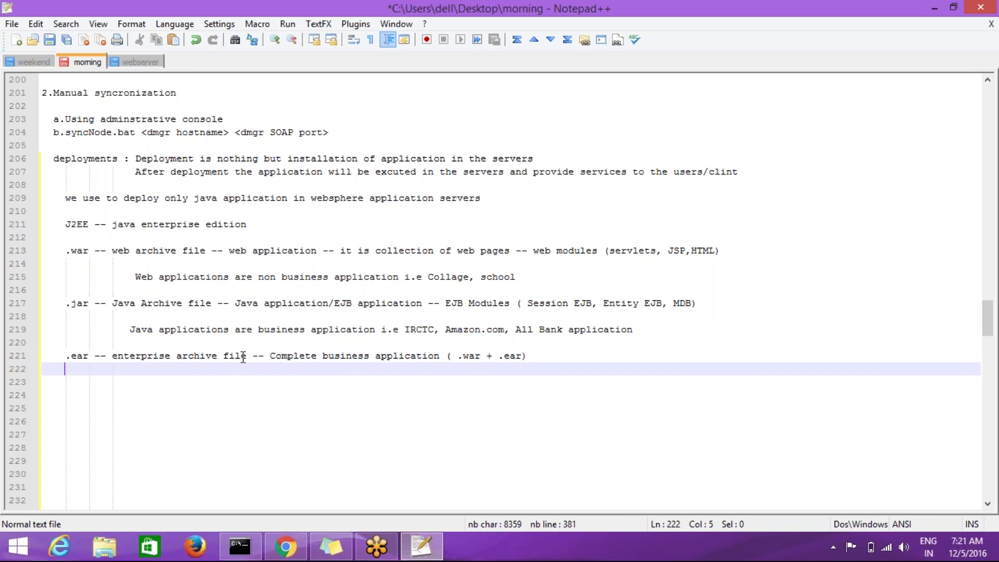
key("Return")
key("Return")
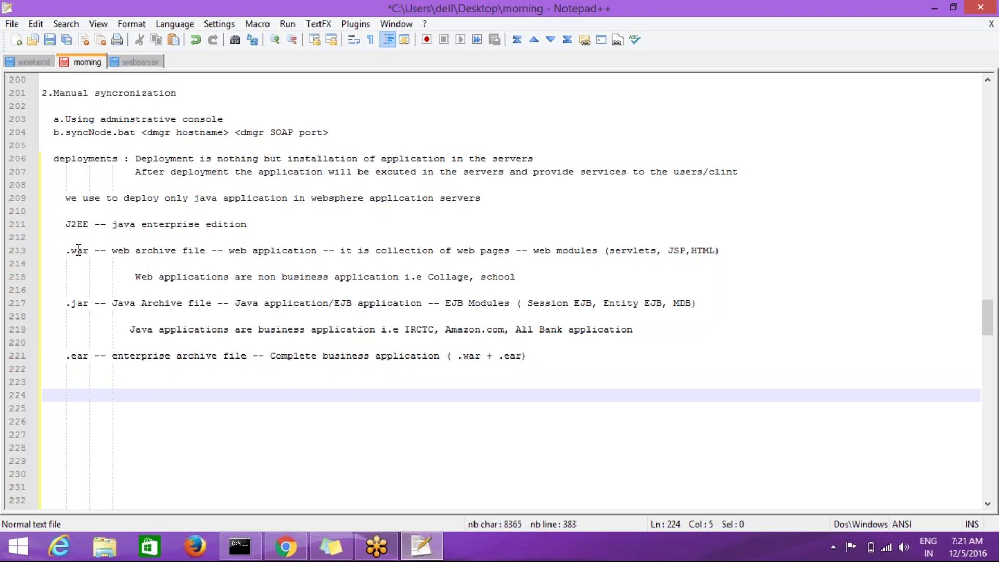
Review the J2EE line and the .war, .jar and .ear entries by highlighting the archive types in turn.
left_click_drag(67, 250, 100, 250)
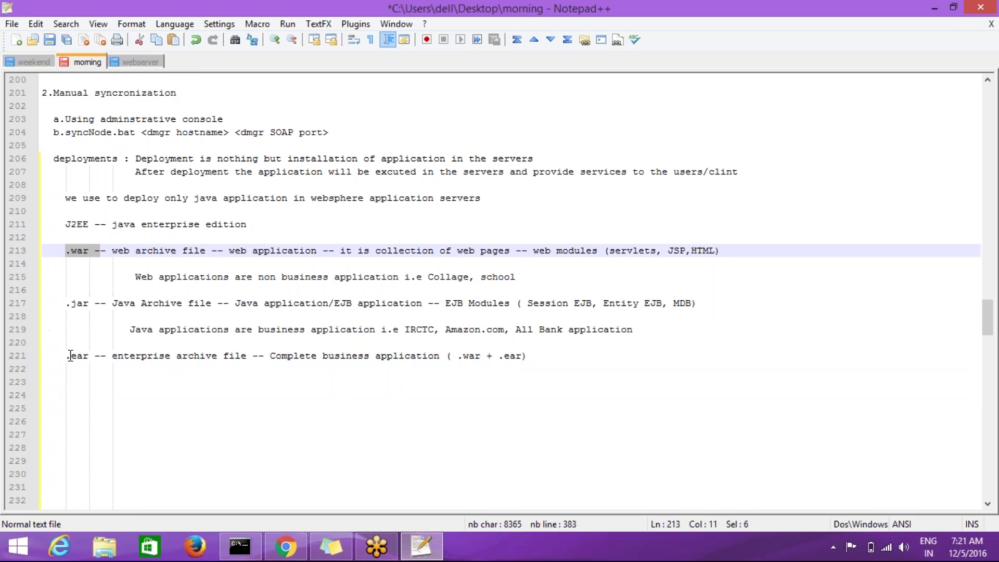
left_click_drag(67, 355, 95, 355)
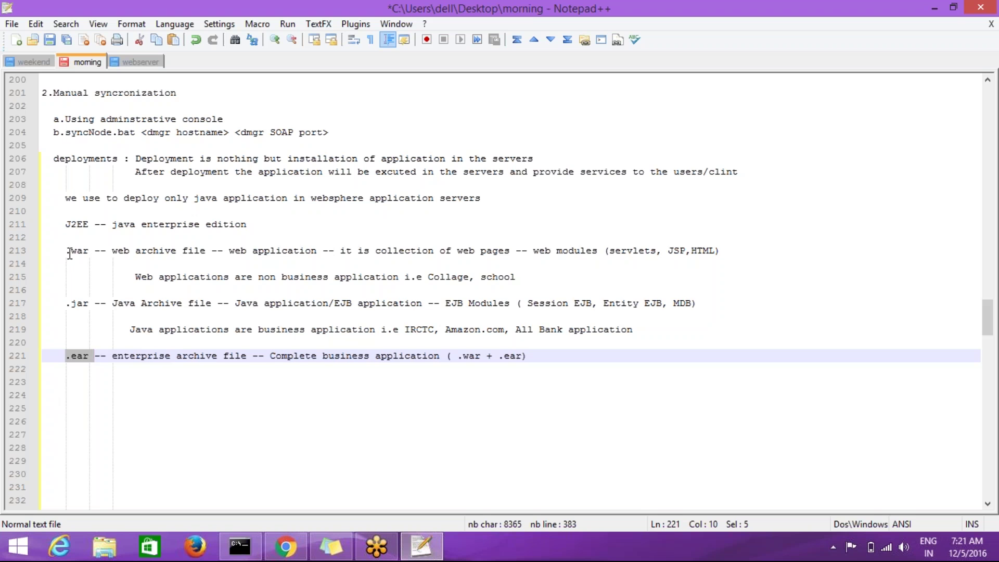
left_click_drag(66, 251, 106, 251)
left_click_drag(67, 303, 94, 303)
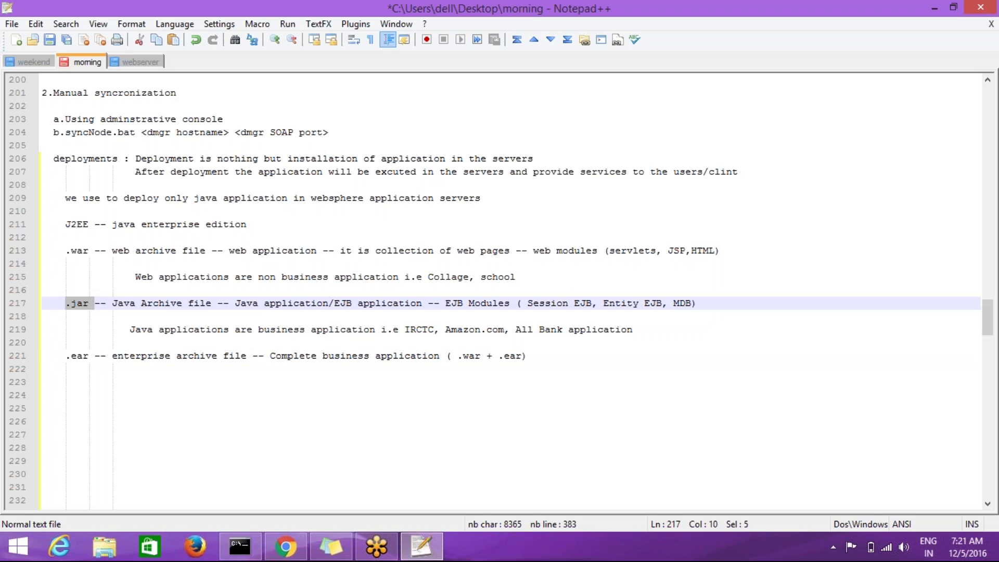
left_click_drag(67, 355, 97, 356)
left_click(158, 447)
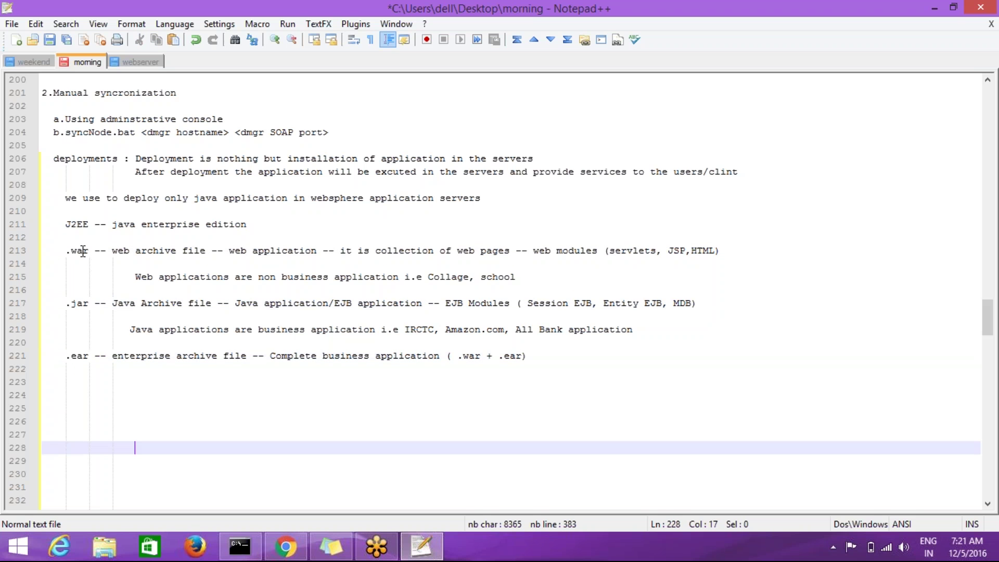
left_click_drag(66, 251, 529, 376)
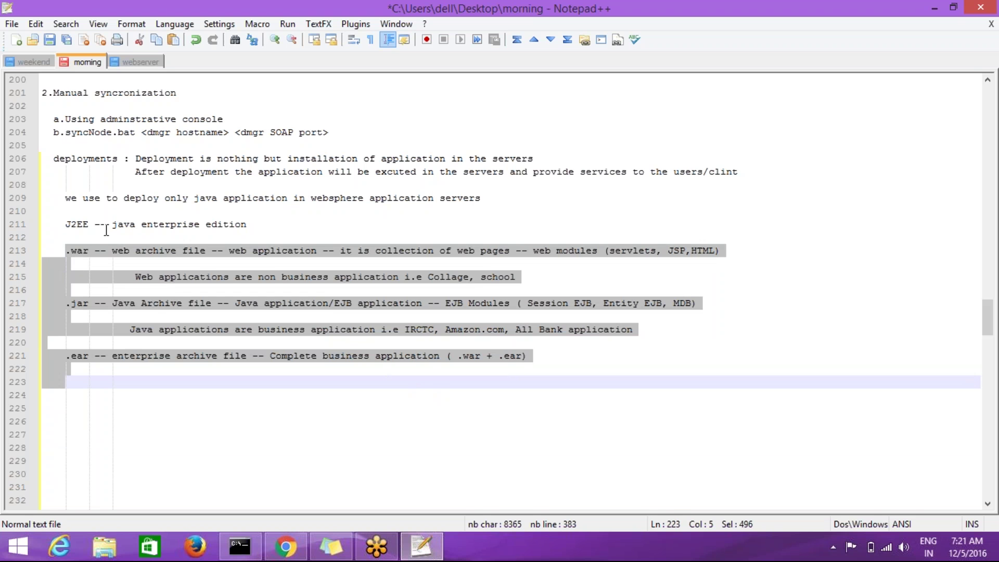
left_click(90, 228)
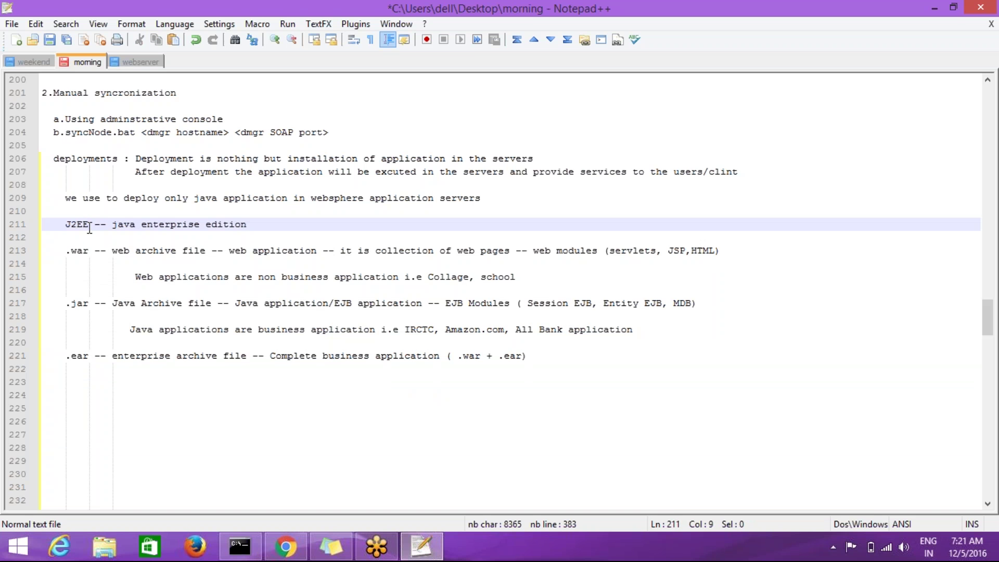
left_click_drag(66, 250, 106, 251)
left_click_drag(64, 302, 102, 303)
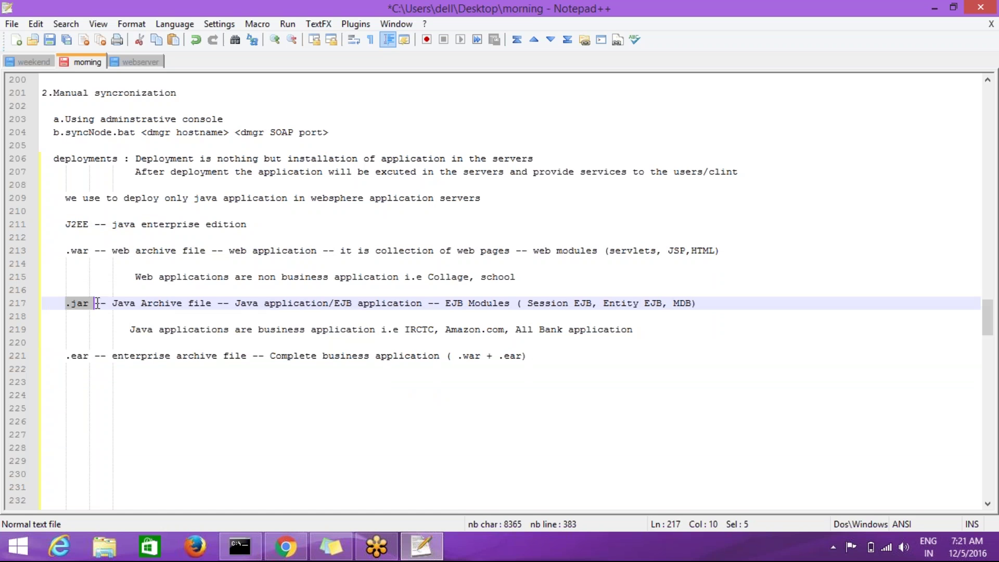
left_click(63, 357)
left_click_drag(63, 357, 89, 356)
left_click(93, 357)
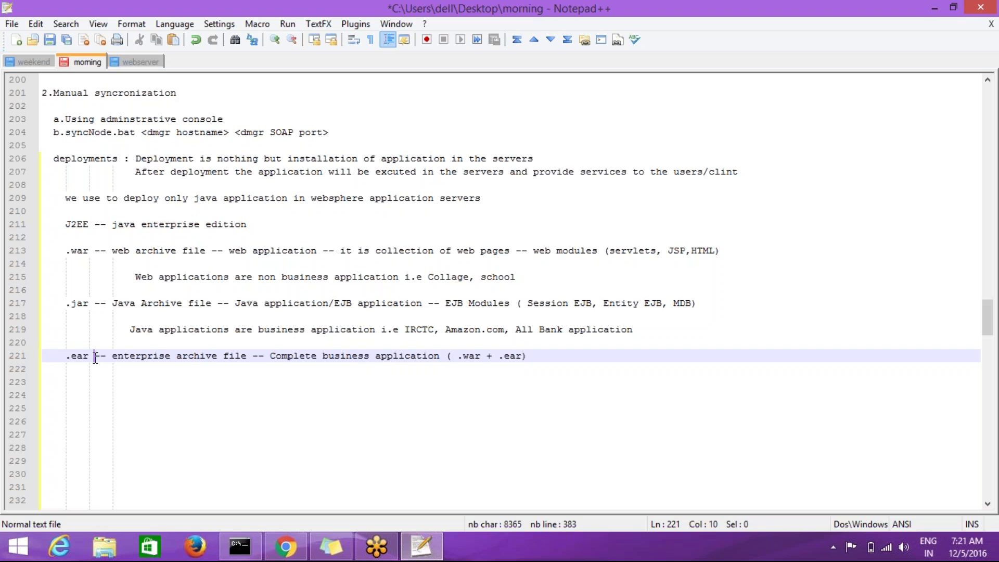
left_click(156, 418)
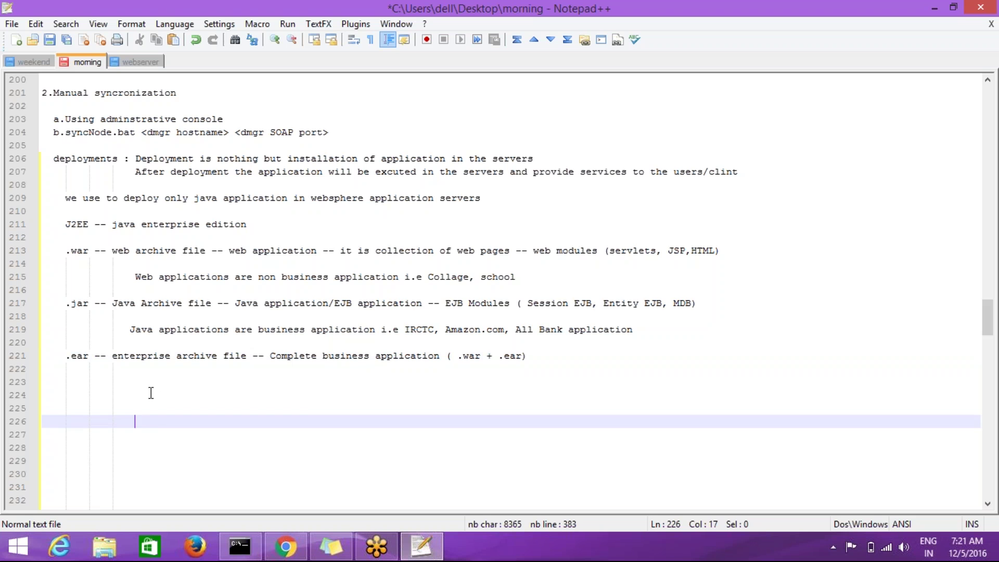
left_click(145, 391)
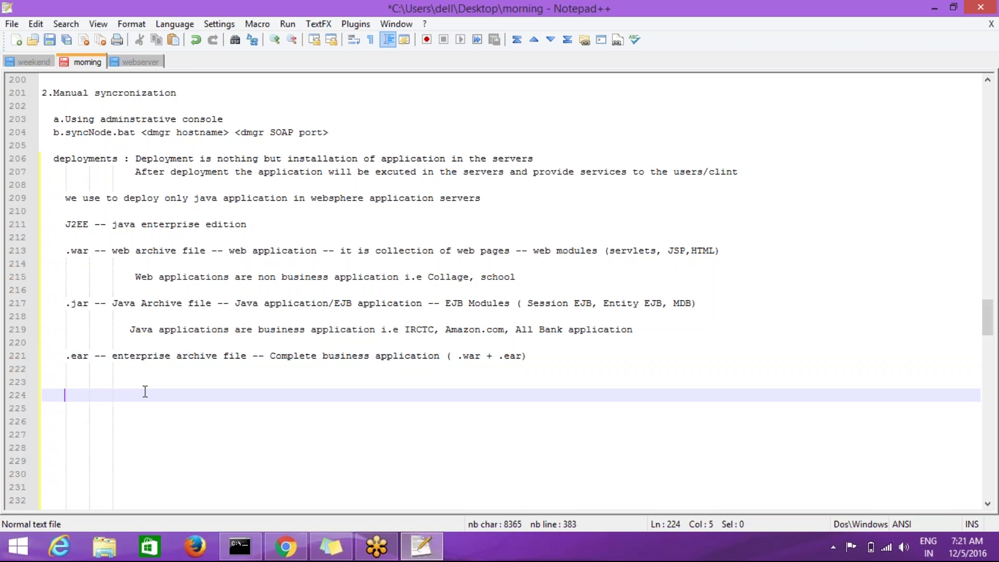
Switch to the WebSphere console in Chrome and collapse the Servers and Applications sections of the navigation tree, including Server Types and Application Types.
left_click(292, 549)
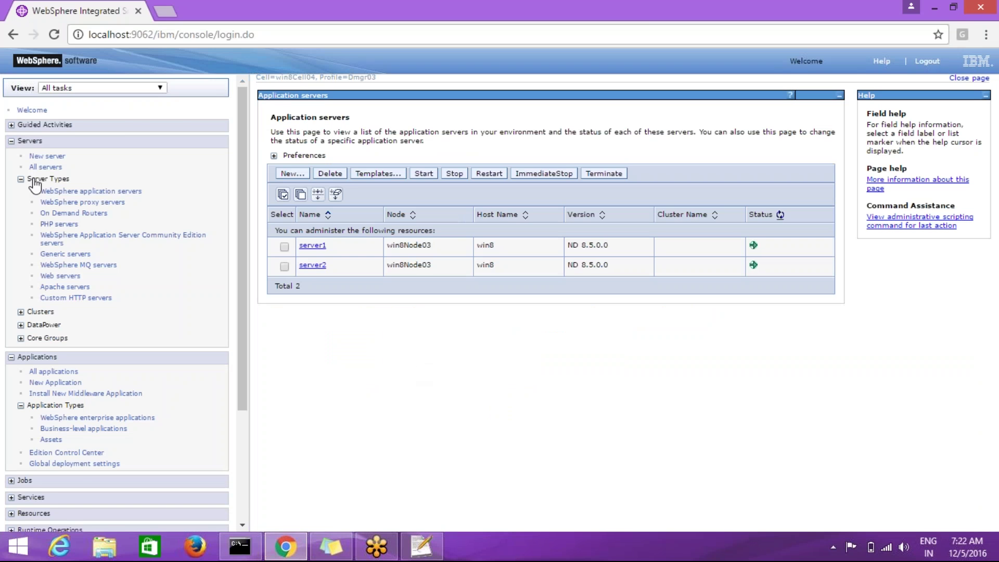
left_click(21, 179)
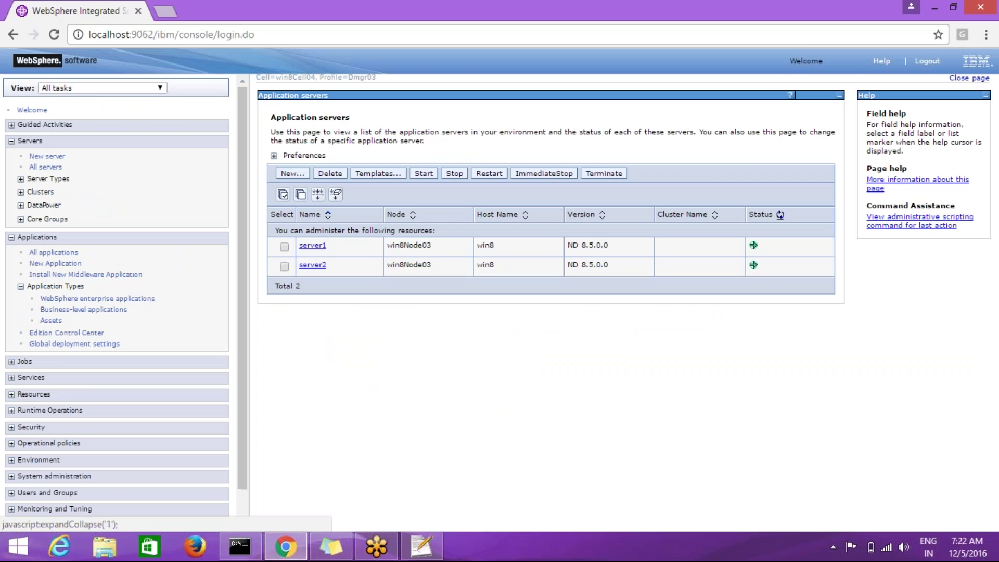
left_click(11, 141)
left_click(21, 206)
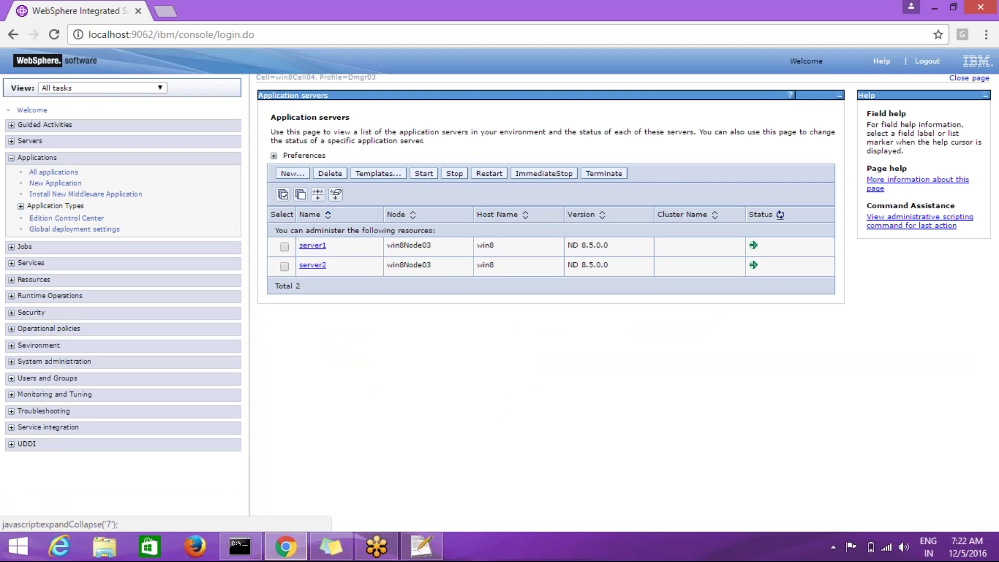
left_click(11, 157)
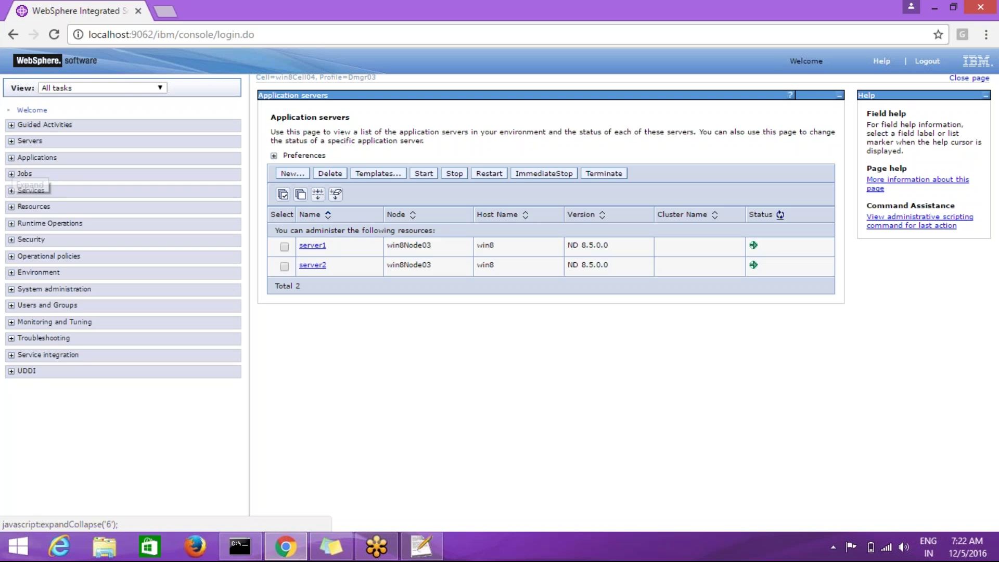
Open the list of WebSphere enterprise applications from the application types in the console's navigation tree.
left_click(11, 157)
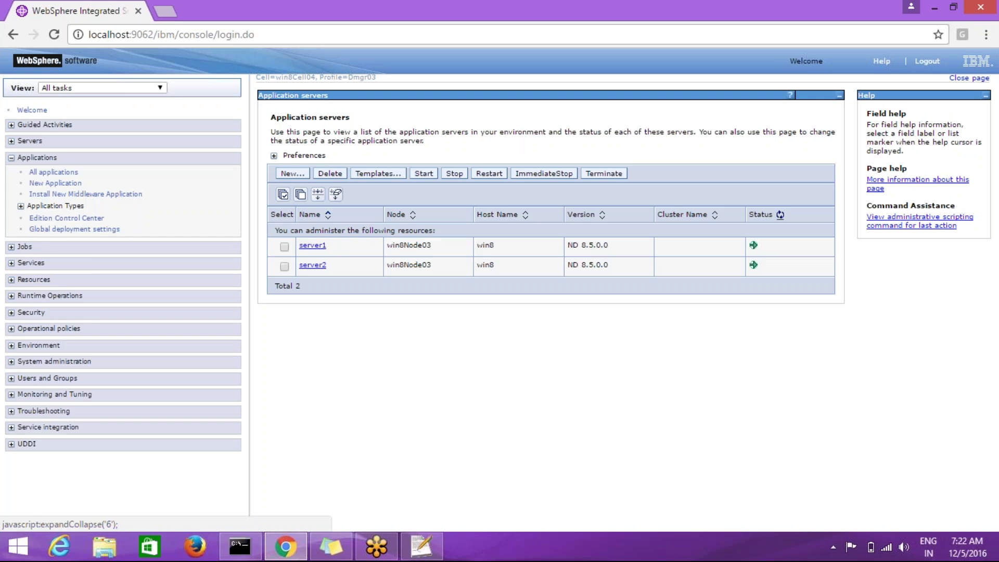
left_click(21, 206)
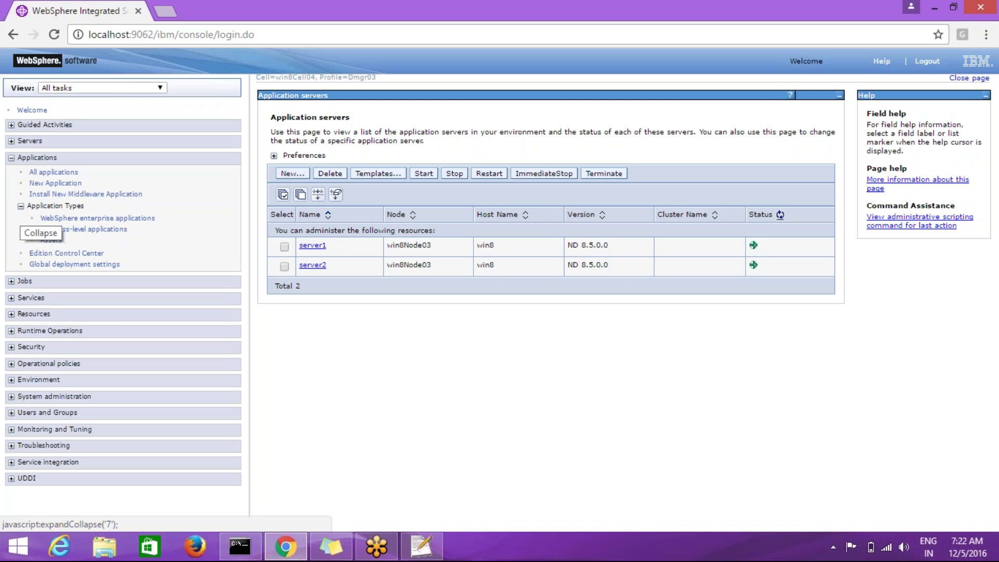
left_click(102, 220)
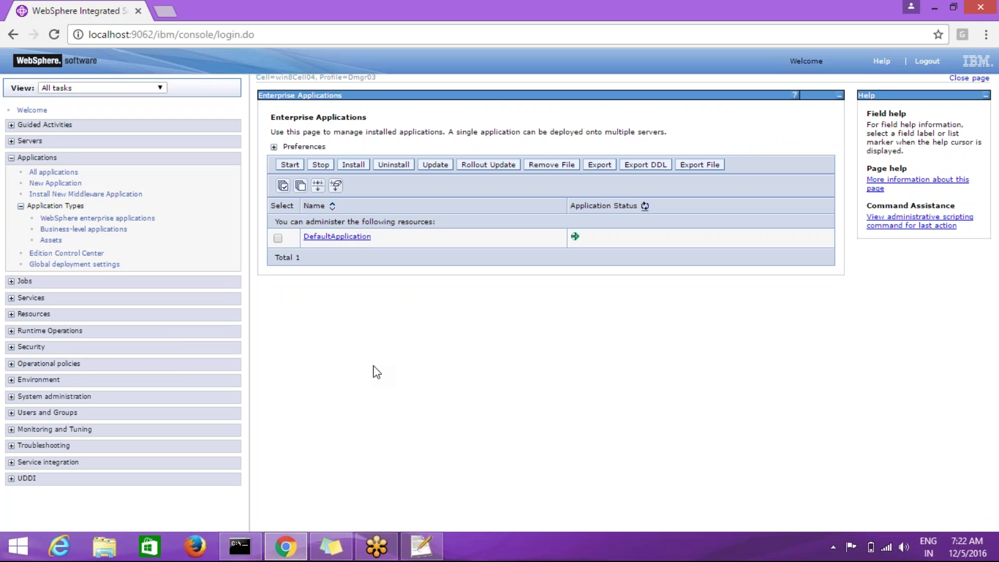
left_click(979, 10)
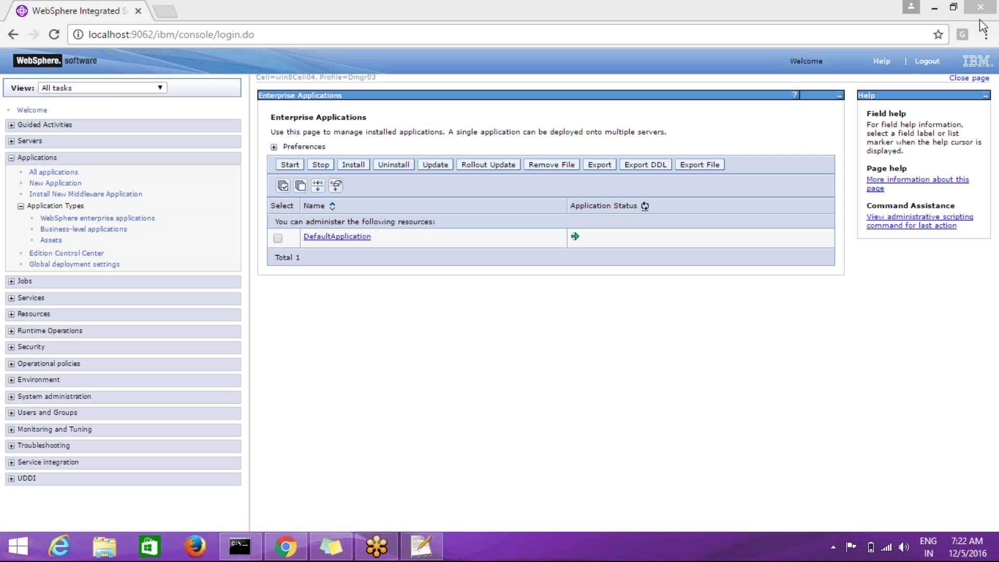
left_click(662, 377)
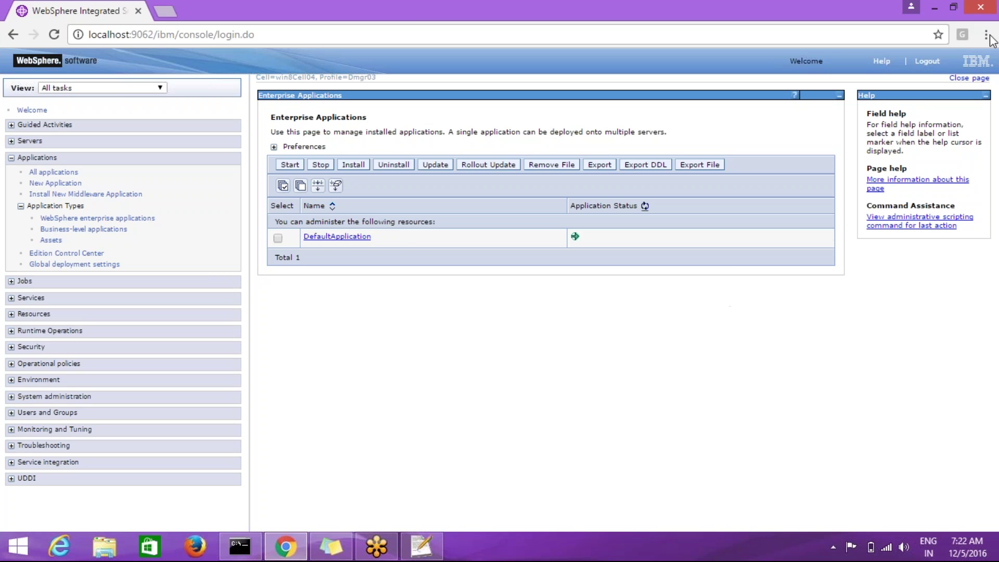
Start installing a new application from the local file system, using benefits.war from the applications folder on the Desktop.
left_click(387, 235)
left_click(360, 166)
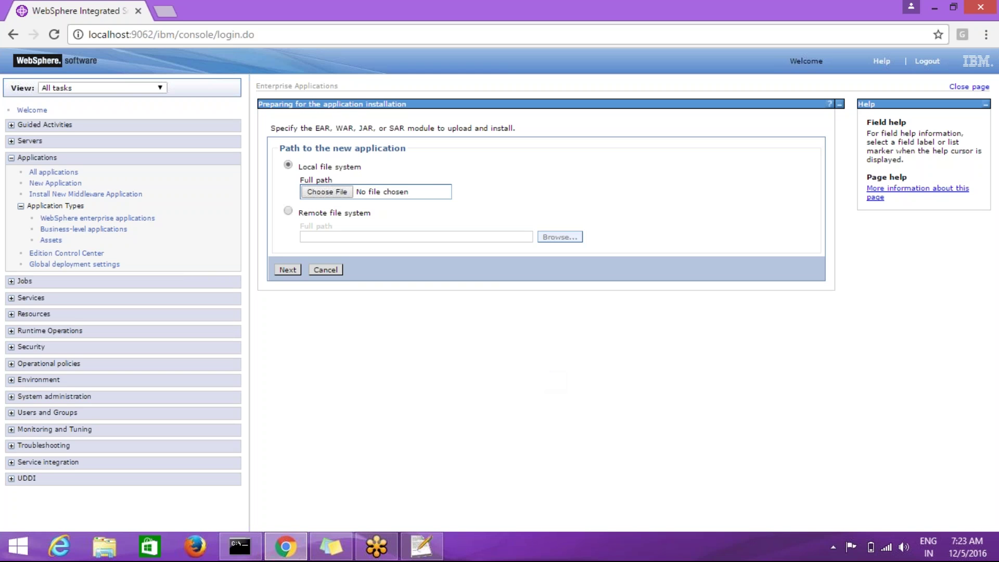
left_click(329, 193)
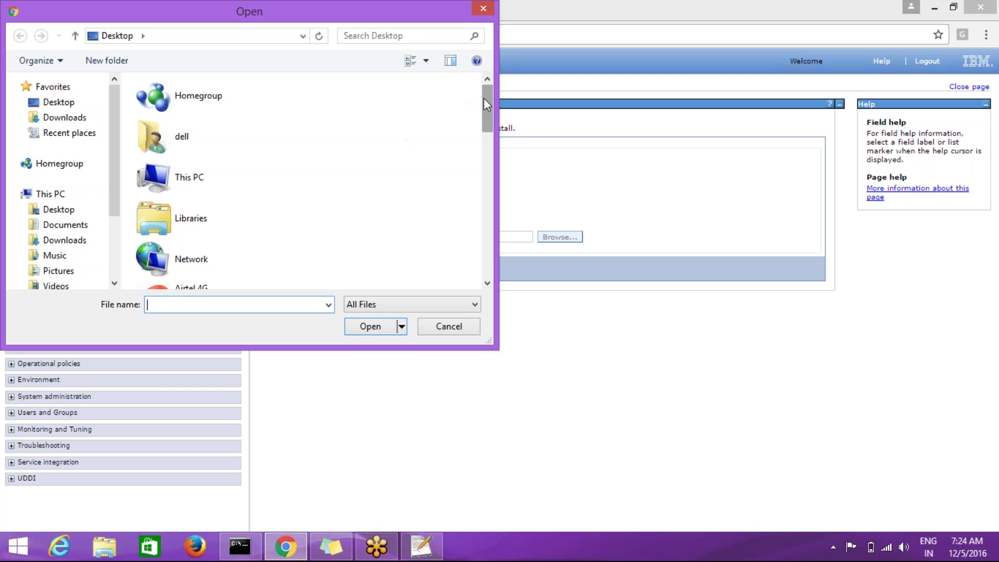
left_click_drag(483, 99, 485, 177)
left_click(185, 242)
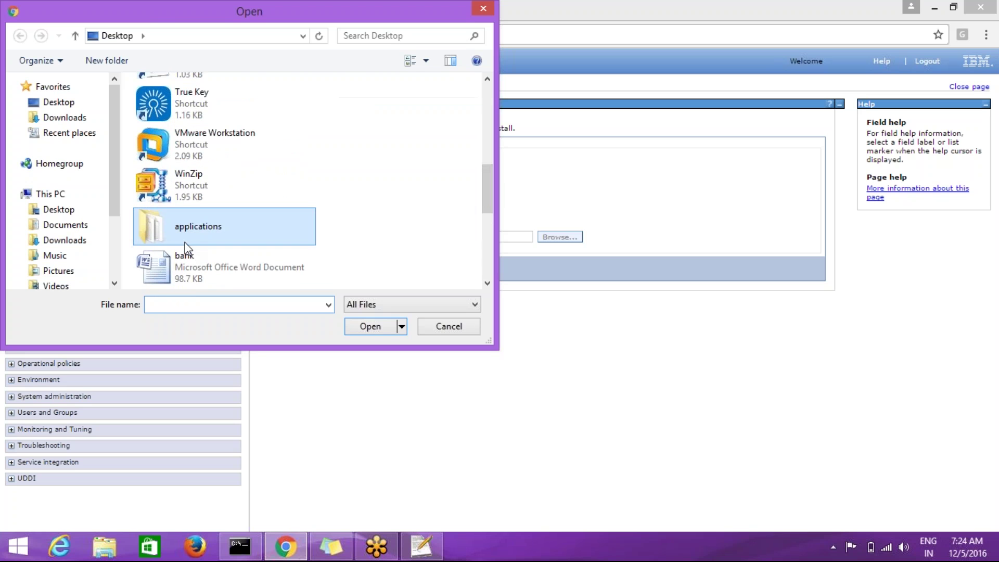
double_click(185, 242)
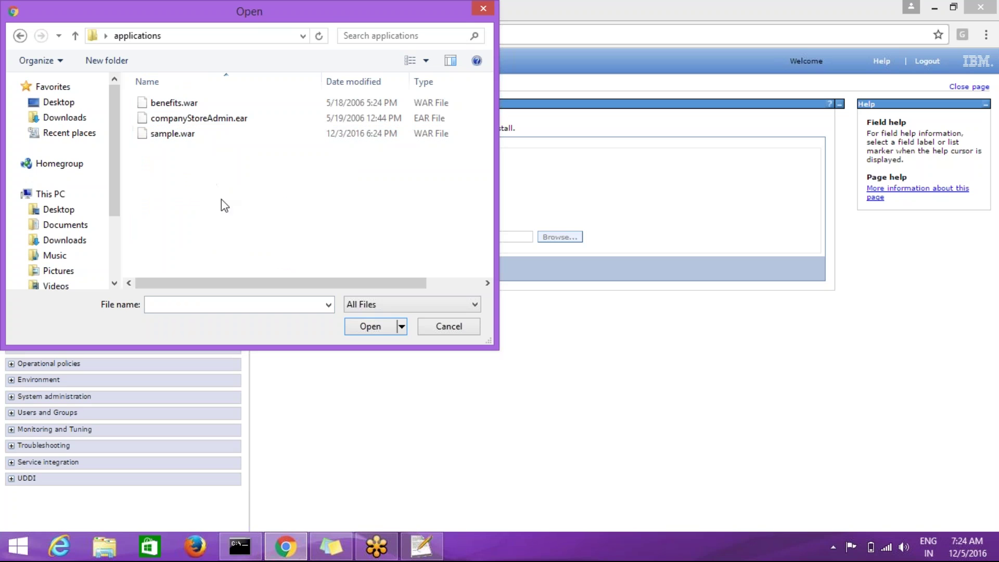
left_click(166, 104)
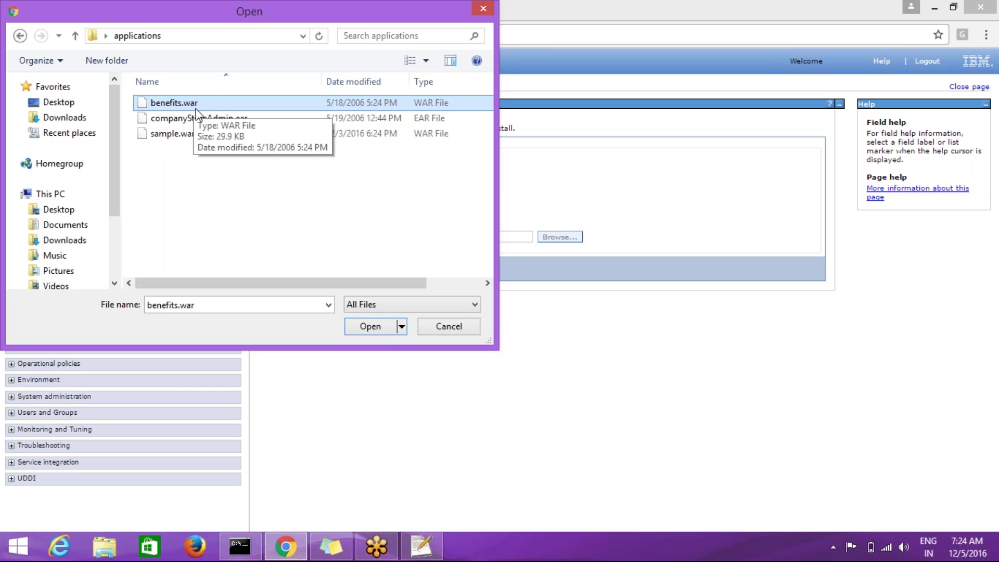
left_click(375, 330)
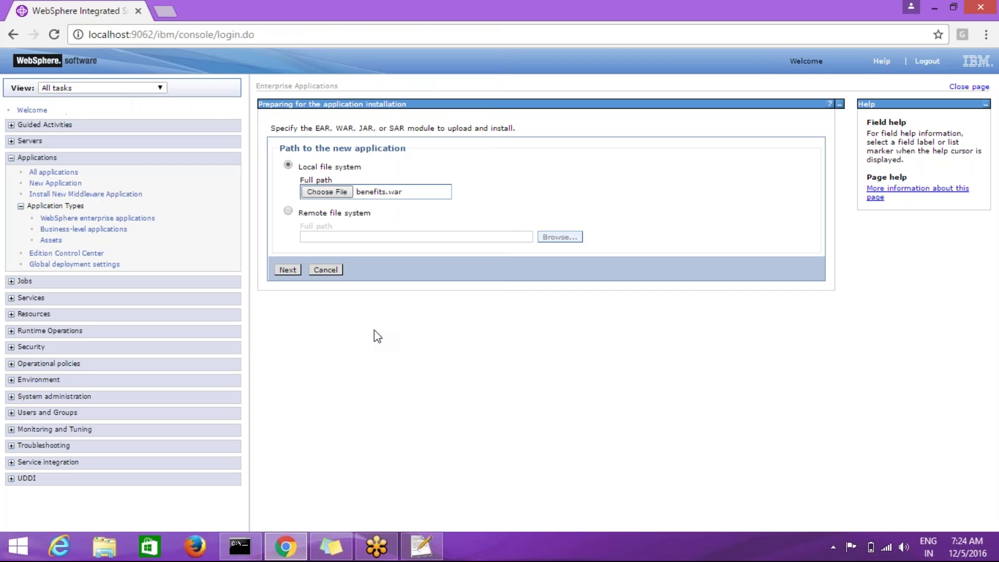
left_click(288, 271)
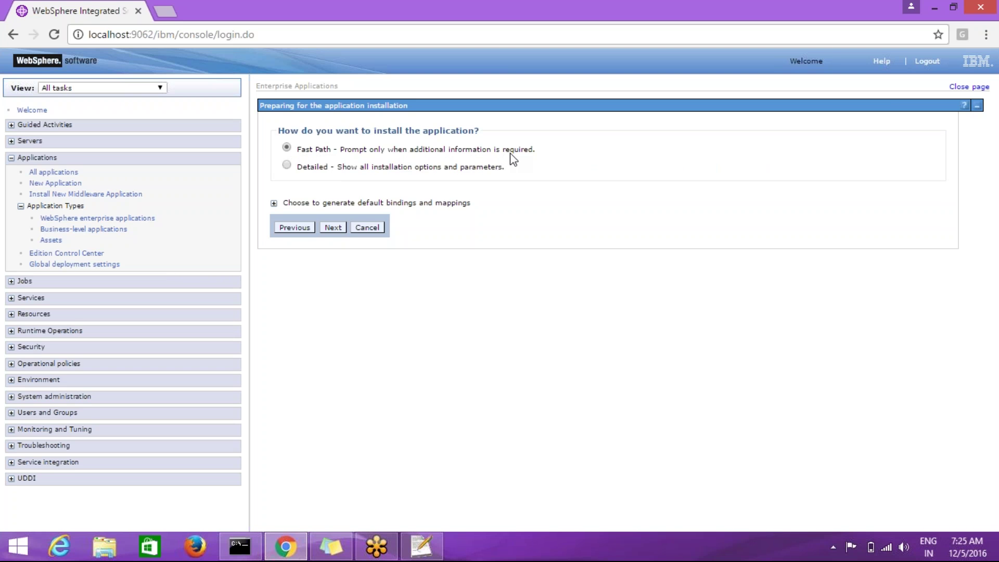
Choose the Detailed installation that shows all options and parameters, and continue past the application security warnings.
left_click_drag(410, 150, 490, 150)
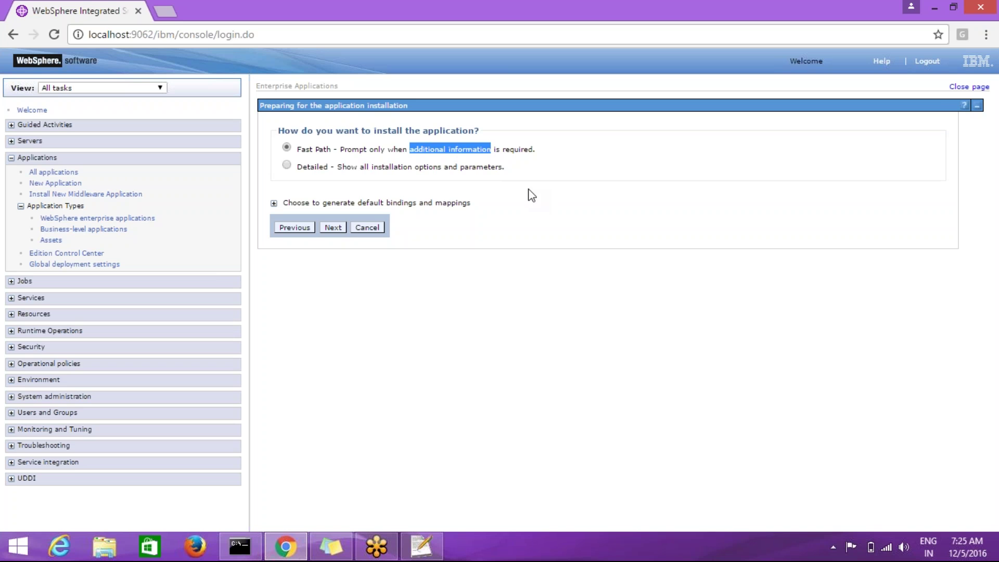
left_click(287, 165)
left_click_drag(338, 167, 503, 170)
left_click(522, 208)
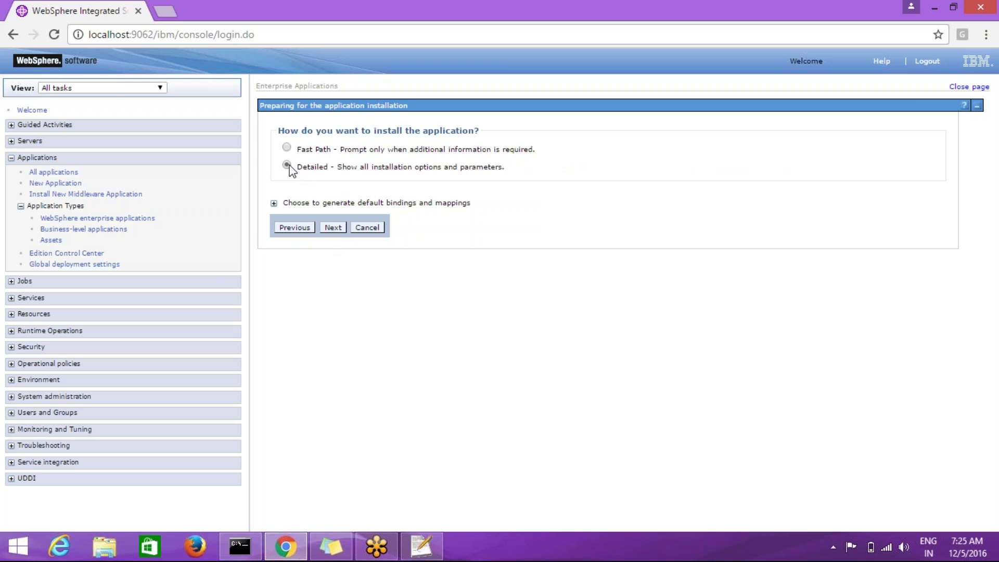
left_click(330, 228)
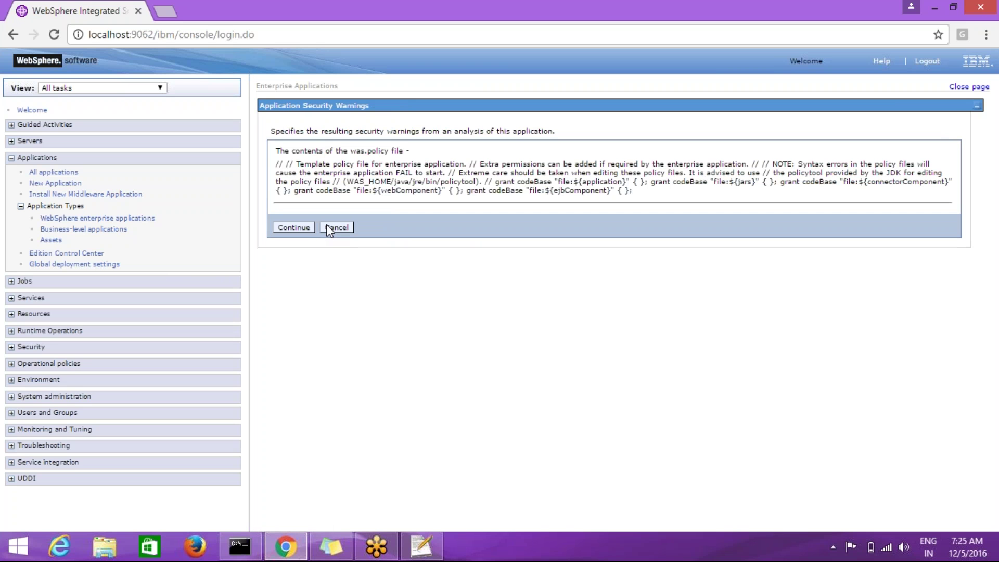
left_click(301, 231)
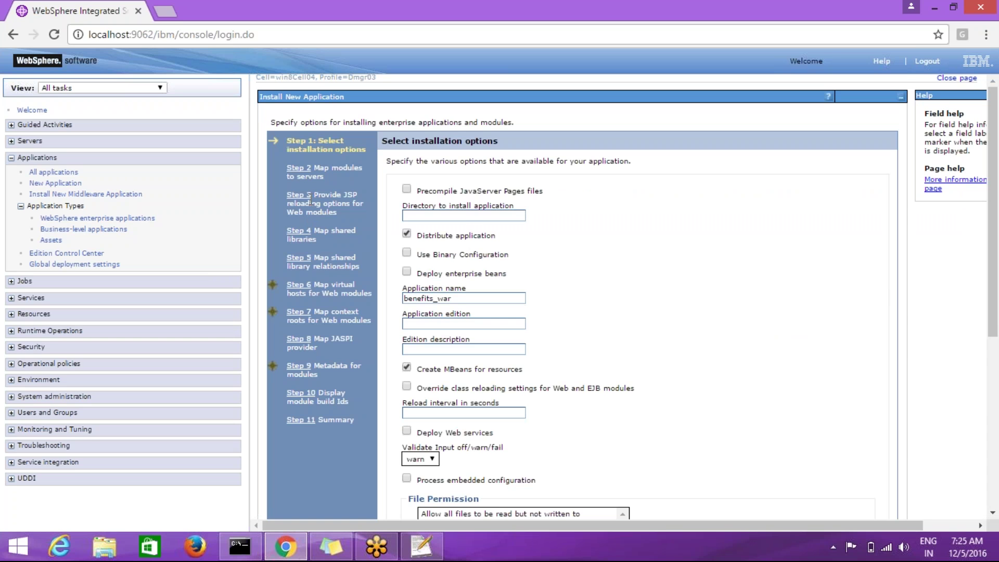
Review the installation options, including the application name benefits_war, and accept the defaults to reach the module mapping.
scroll(612, 251, "down", 3)
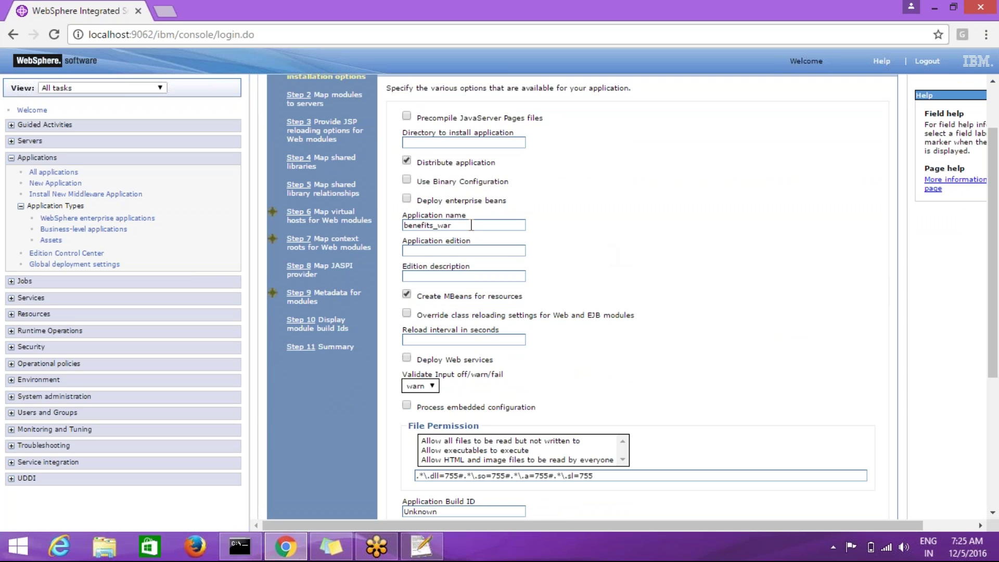
left_click_drag(471, 224, 389, 222)
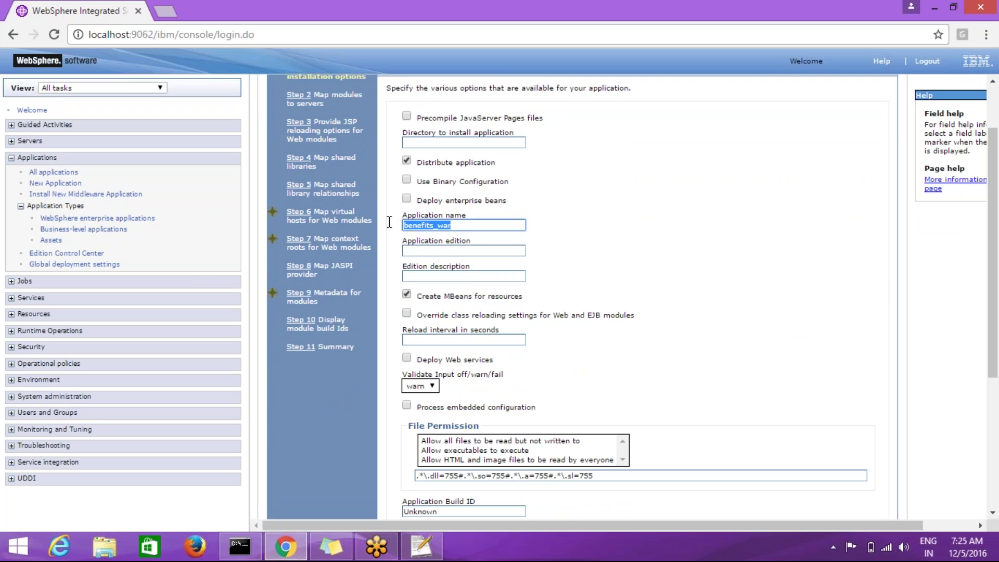
left_click(657, 299)
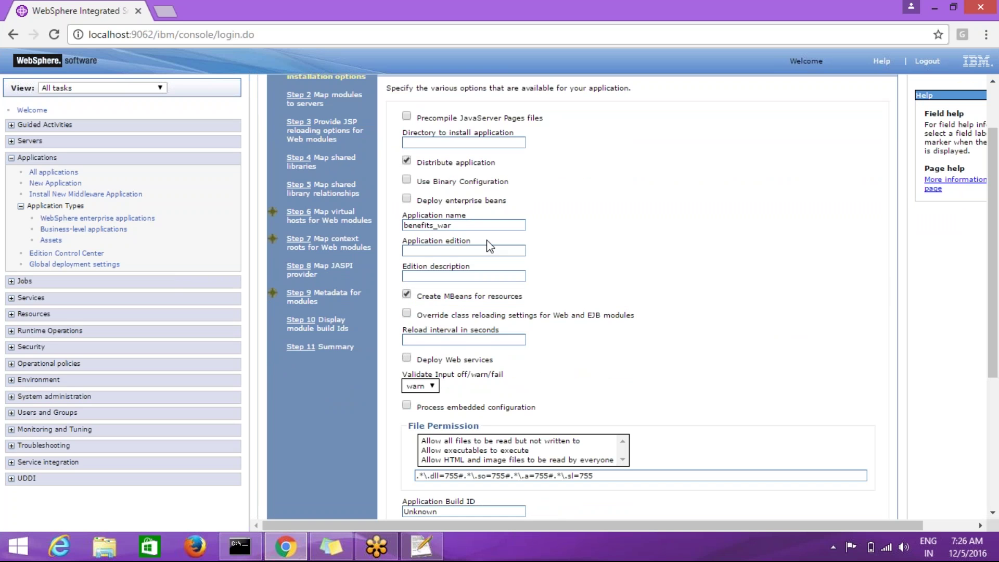
left_click_drag(454, 225, 395, 219)
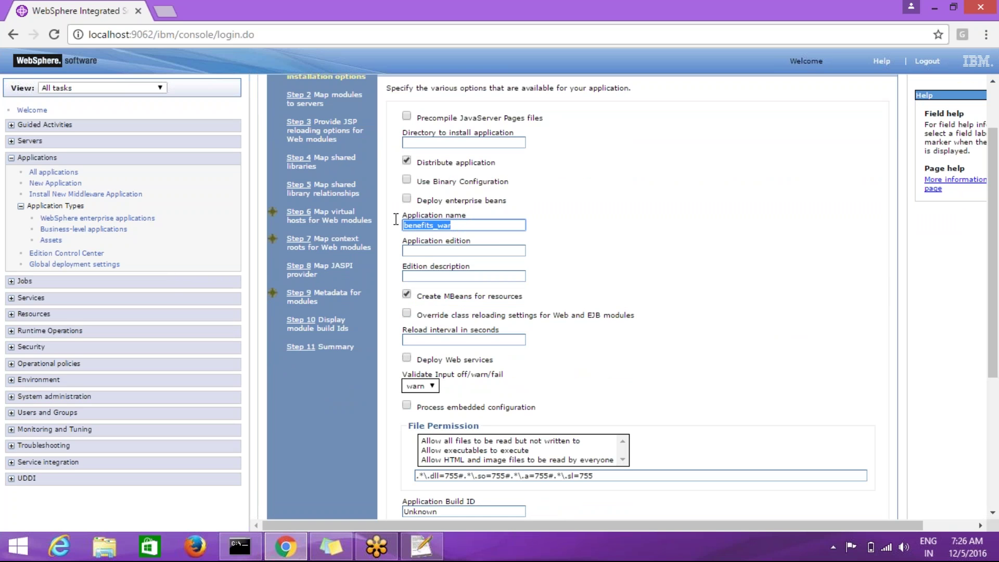
left_click(668, 274)
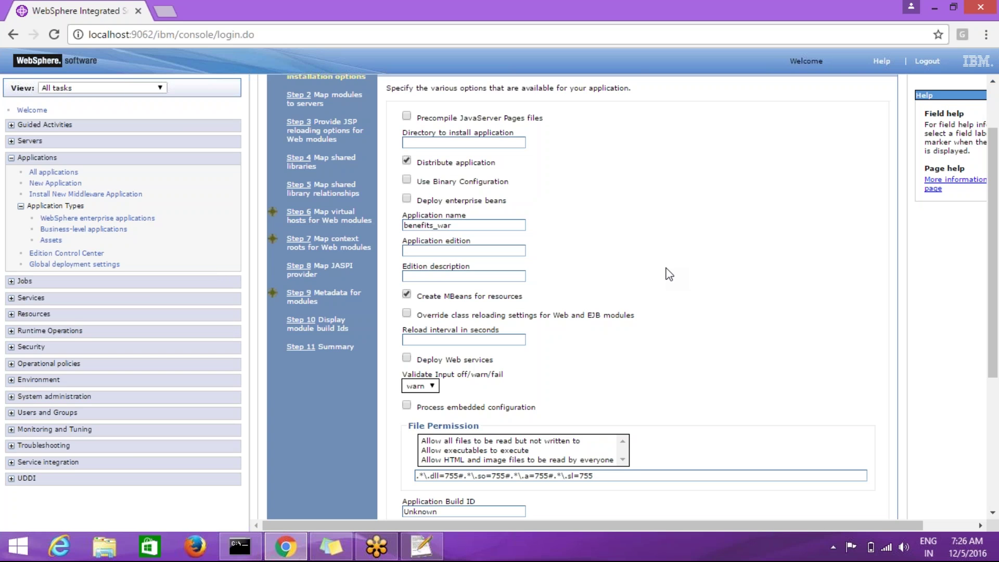
scroll(669, 274, "down", 3)
scroll(668, 274, "up", 5)
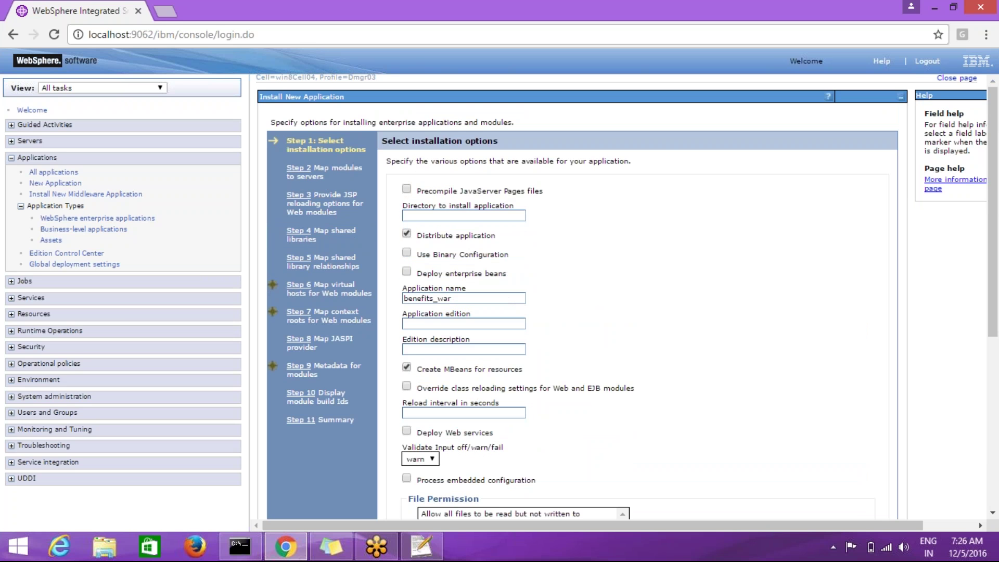
left_click_drag(391, 145, 498, 143)
left_click(736, 332)
scroll(625, 297, "down", 6)
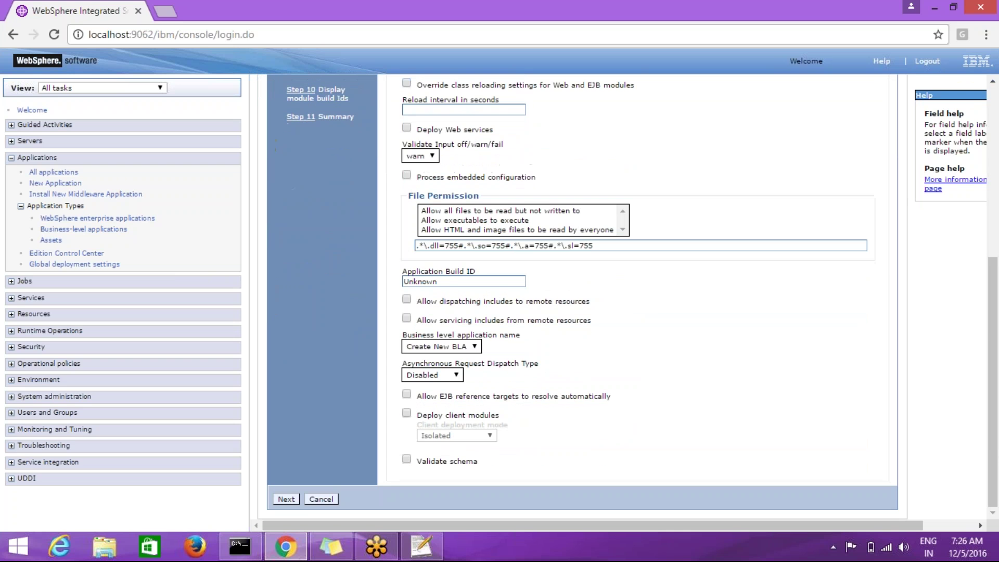
left_click(291, 501)
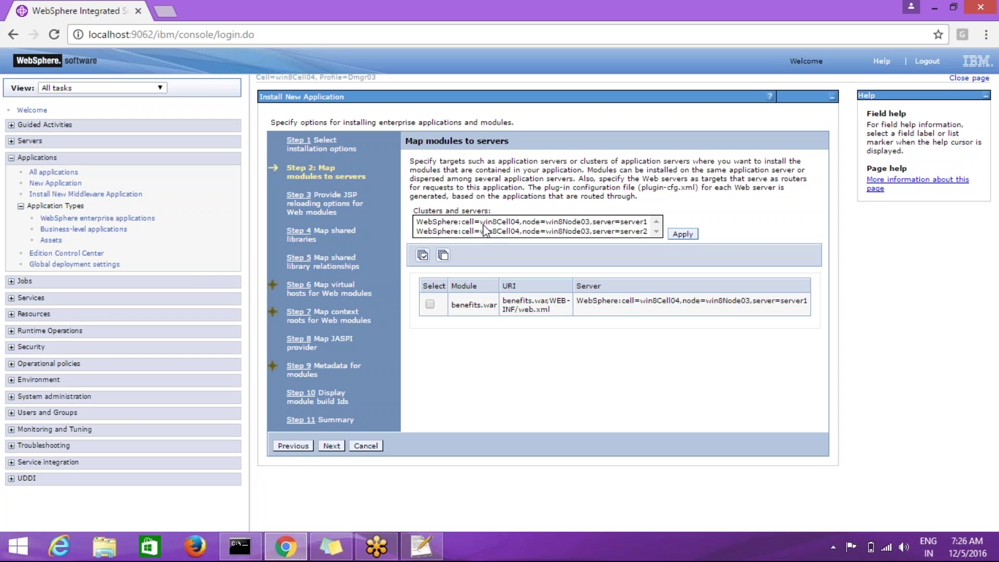
Map the benefits.war module to both server1 and server2 on win8Node03 and proceed to the JSP reloading options.
left_click(456, 232)
left_click(446, 224)
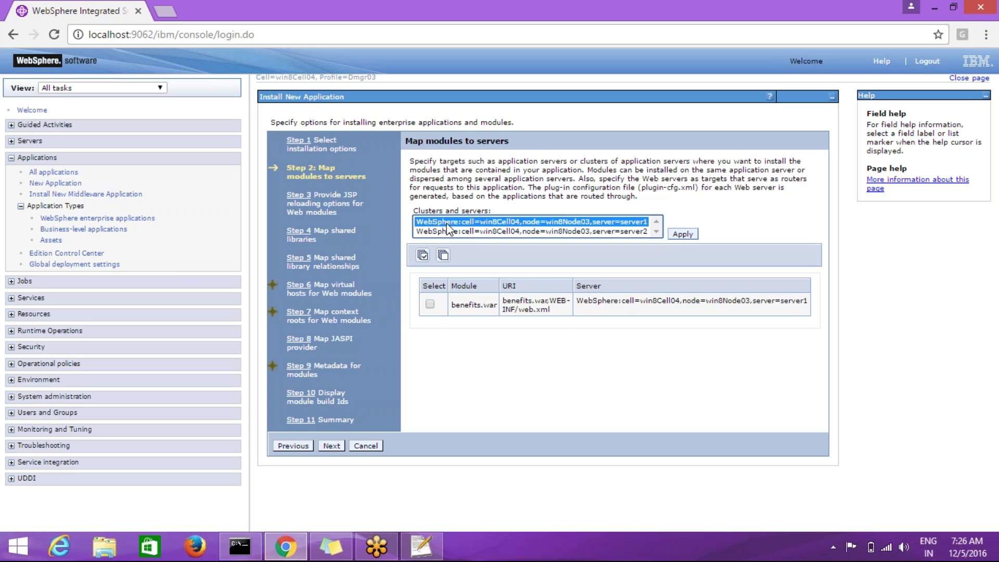
left_click(447, 230)
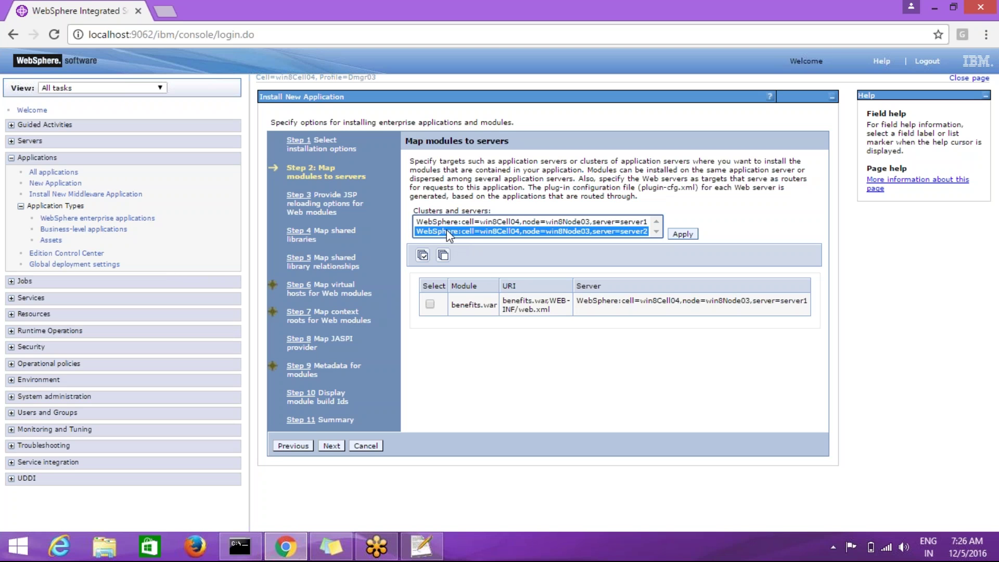
left_click(446, 223)
left_click(447, 230)
left_click(423, 256)
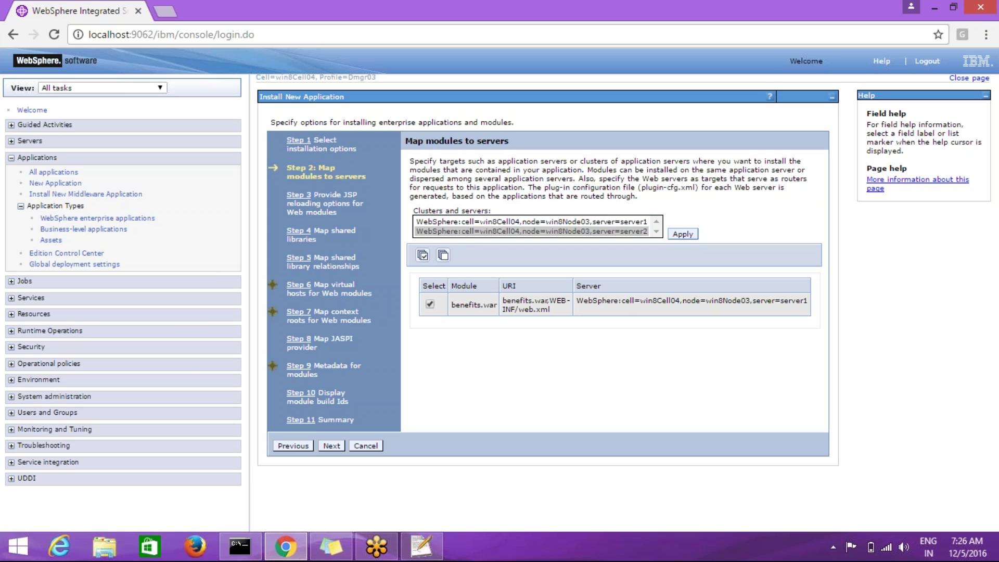
left_click(466, 222, "ctrl")
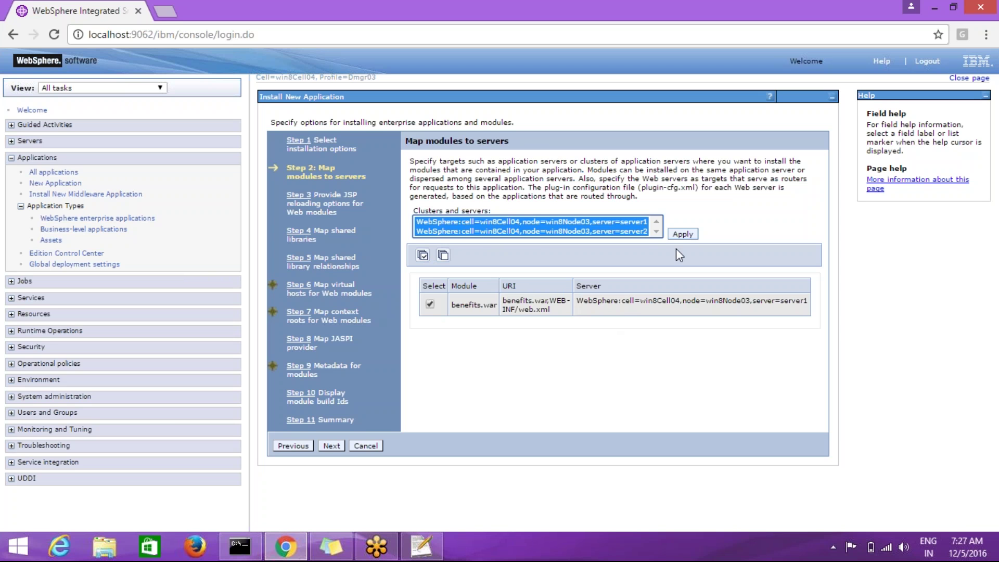
left_click(682, 234)
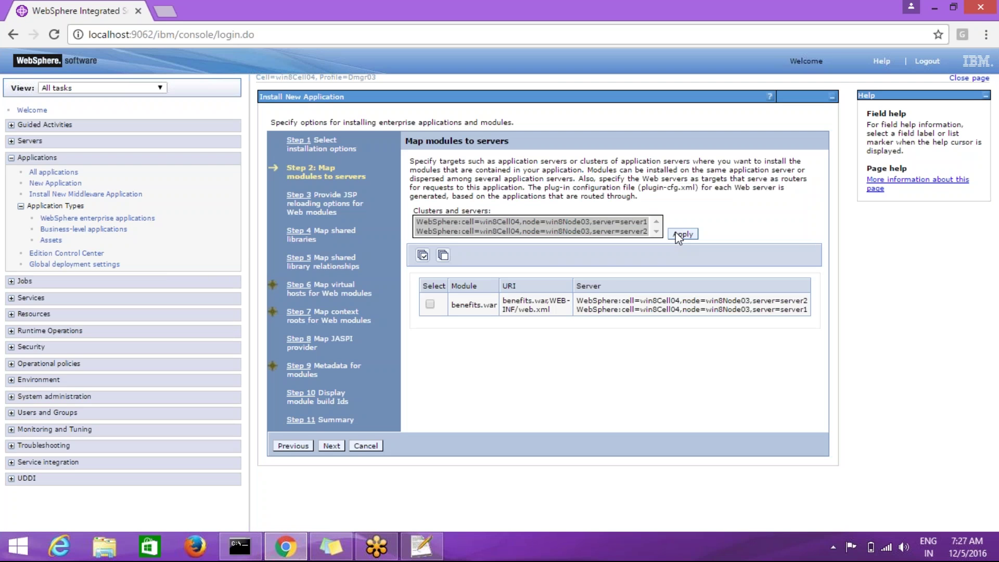
left_click(333, 446)
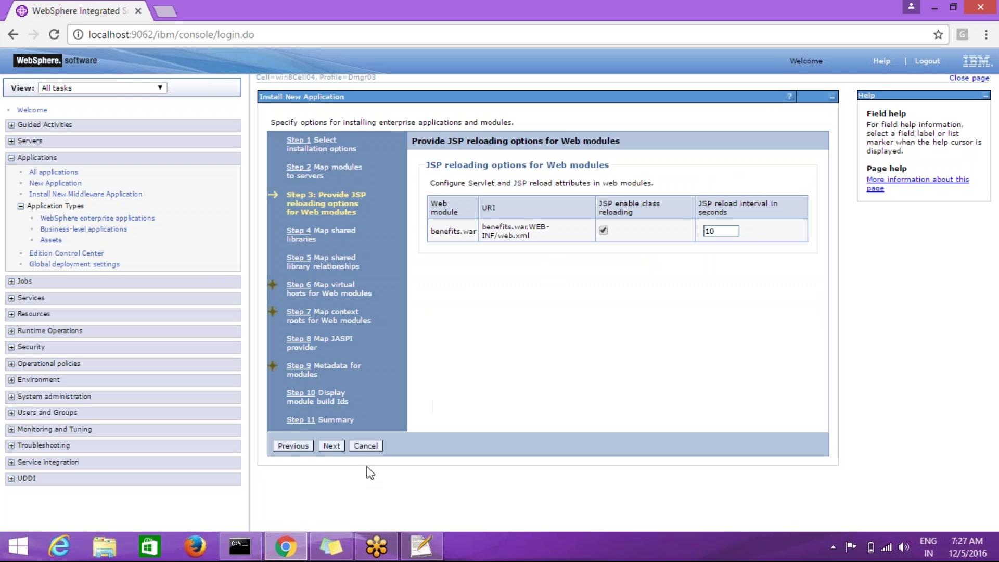
Accept the default JSP reloading and shared library settings, and check the virtual host choices for benefits.war, keeping default_host.
left_click(336, 447)
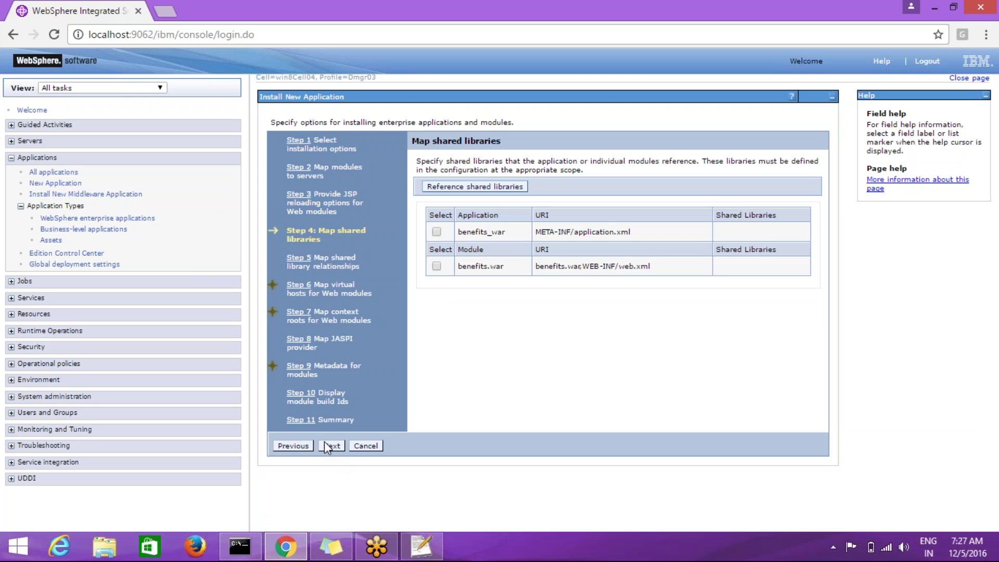
left_click(329, 446)
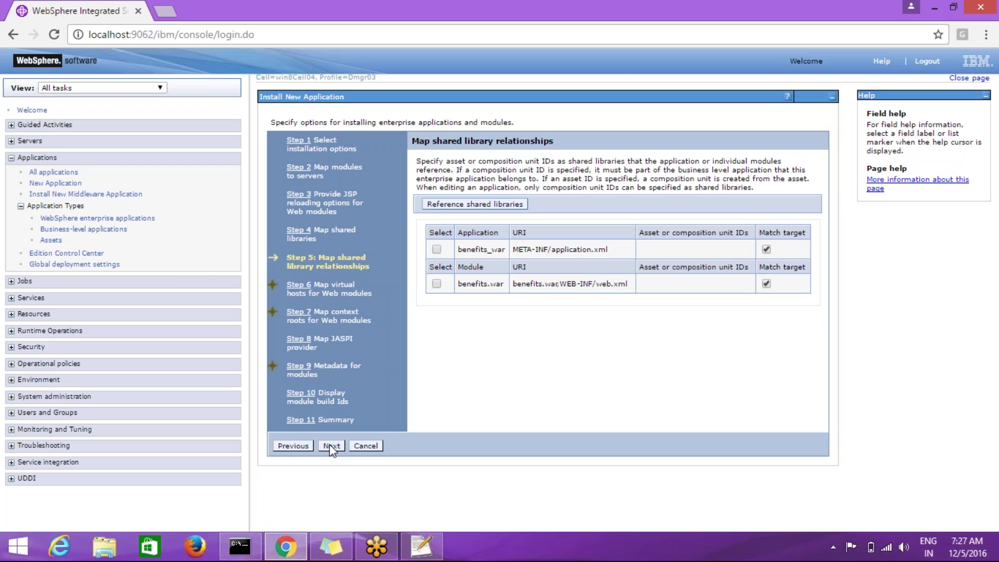
left_click(331, 447)
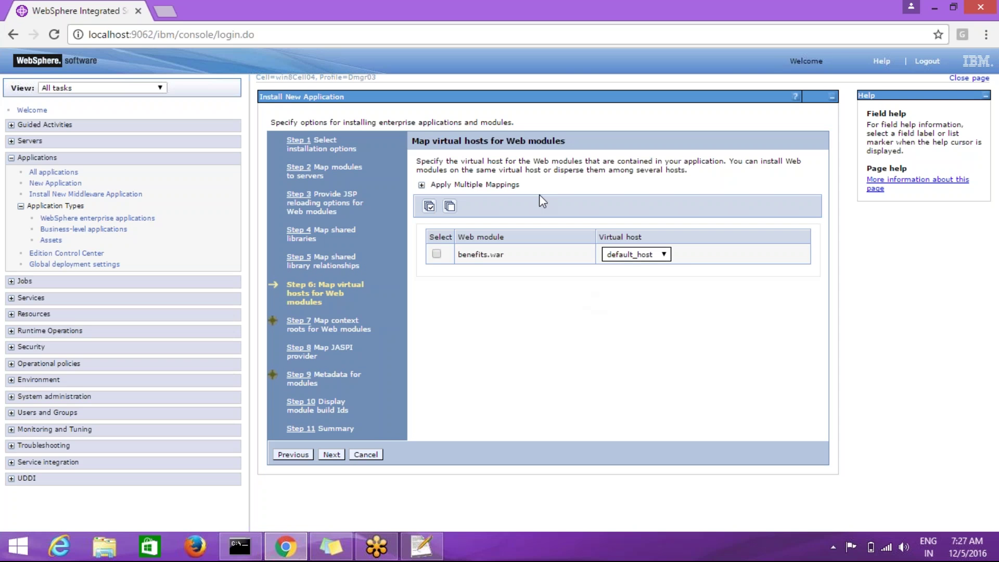
left_click(633, 255)
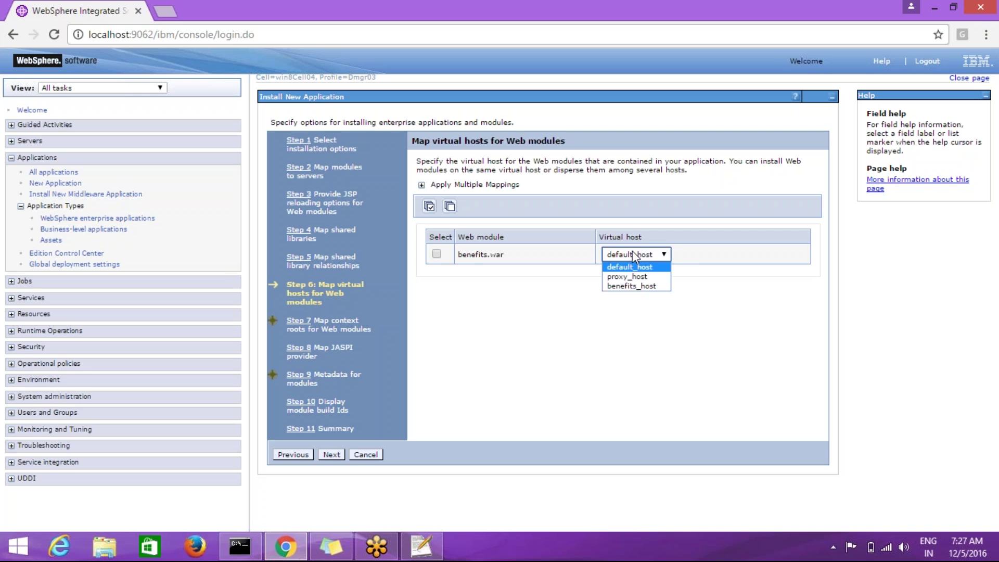
left_click(581, 307)
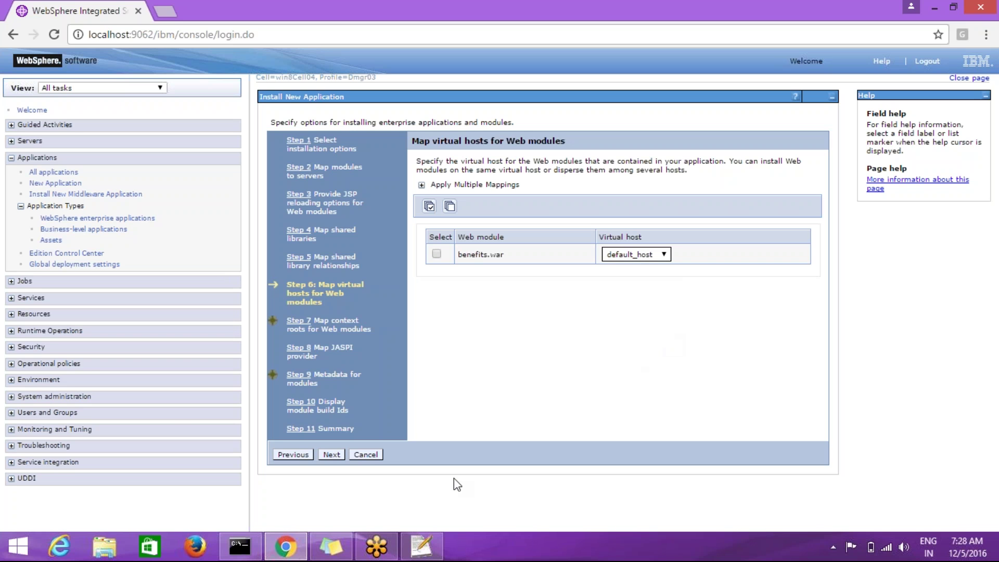
Examine the context root of benefits.war against the console's /ibm/console URL path, keep / as the value, and continue.
left_click(337, 455)
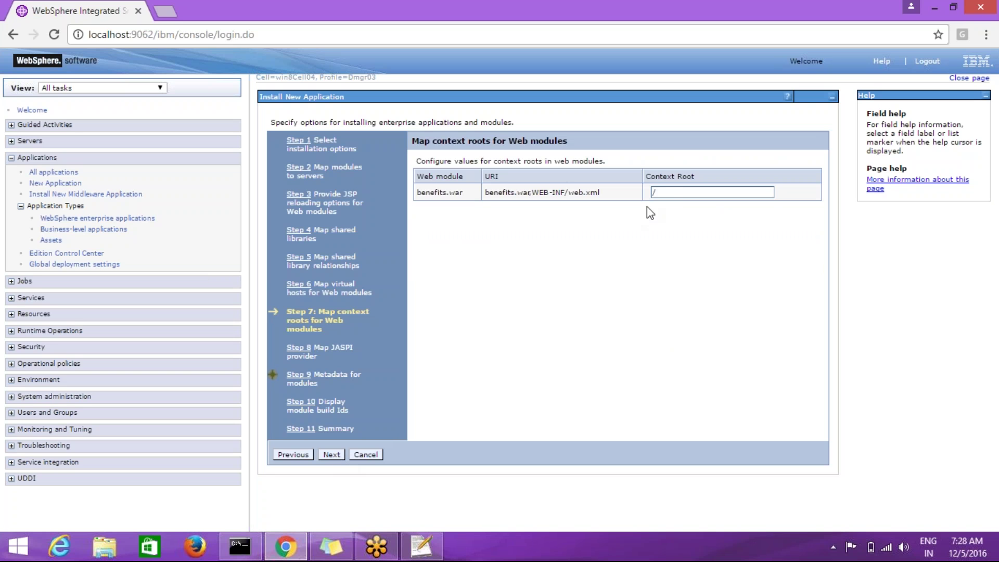
left_click_drag(666, 190, 640, 188)
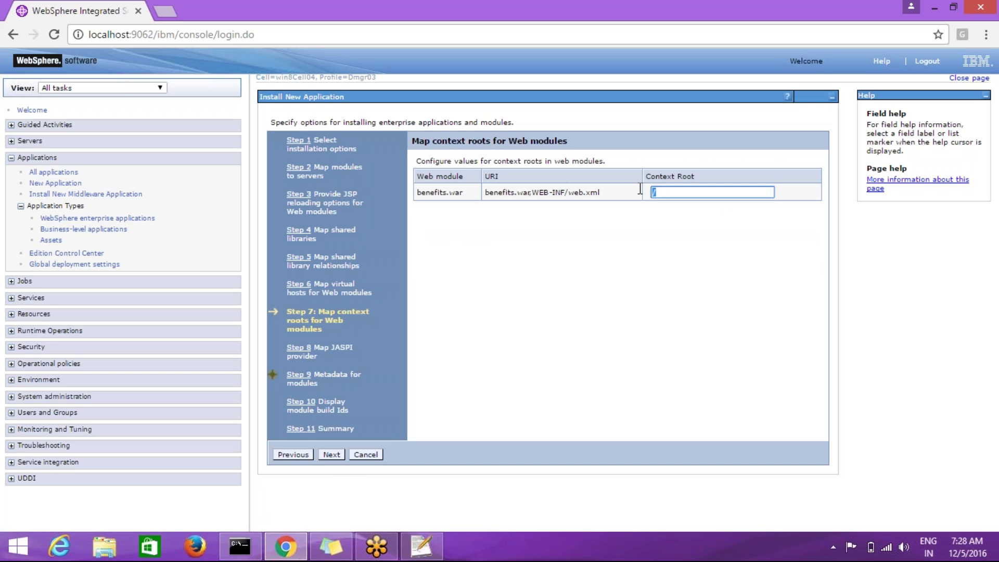
left_click(601, 310)
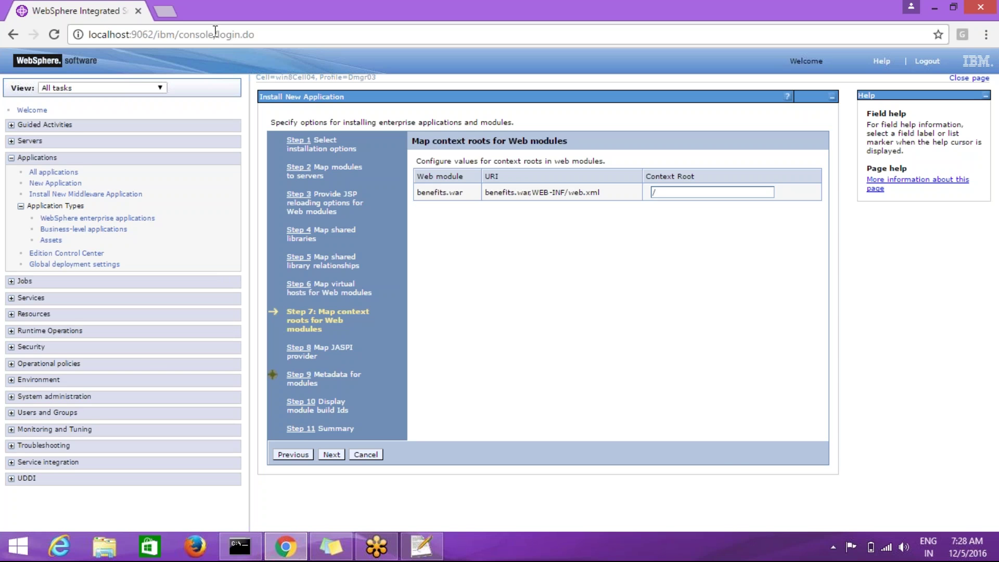
left_click_drag(214, 32, 154, 30)
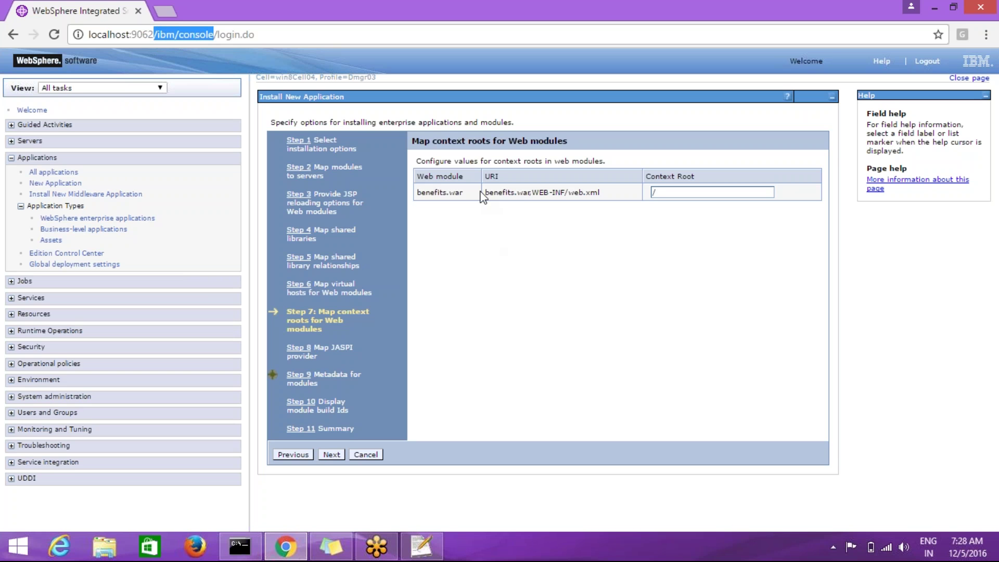
left_click_drag(484, 192, 531, 194)
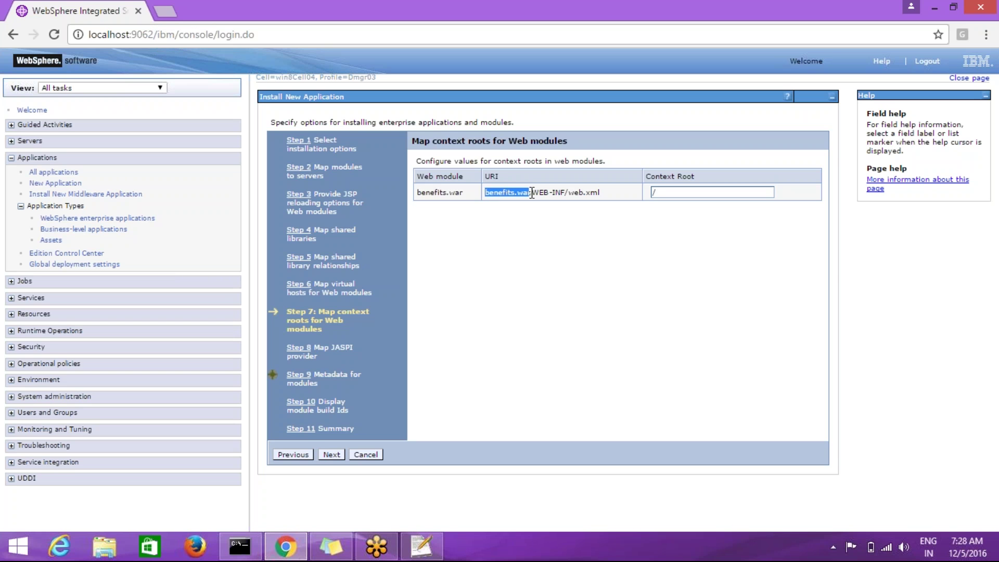
left_click(660, 194)
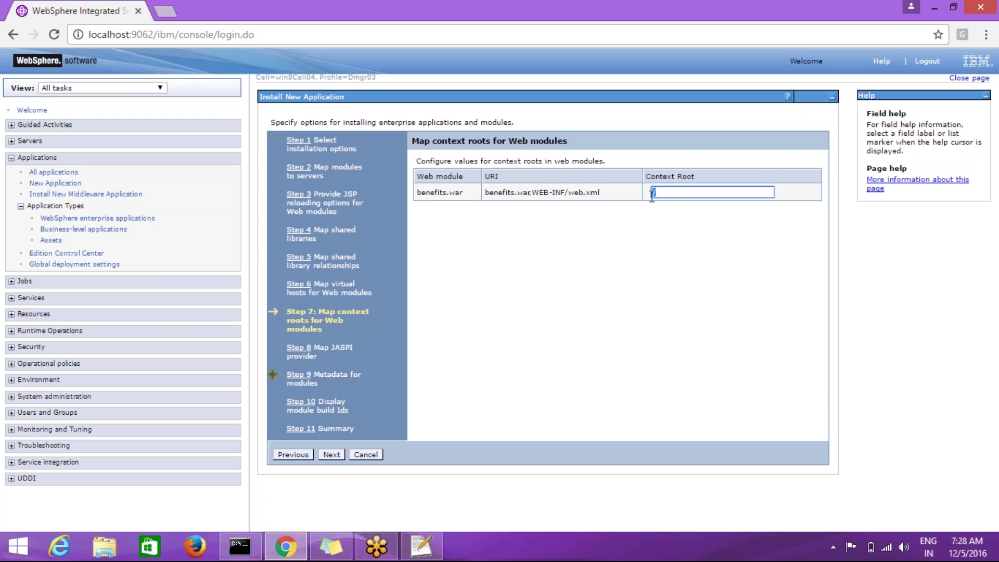
left_click(611, 354)
left_click_drag(674, 195, 629, 194)
left_click(337, 456)
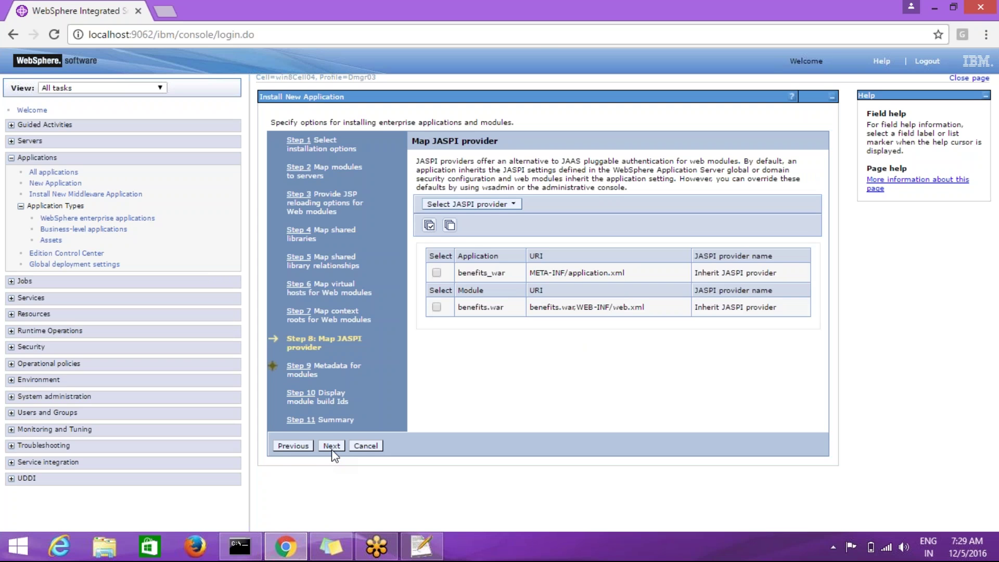
Accept the default JASPI provider, module metadata and build ID settings to reach the installation summary.
left_click(332, 447)
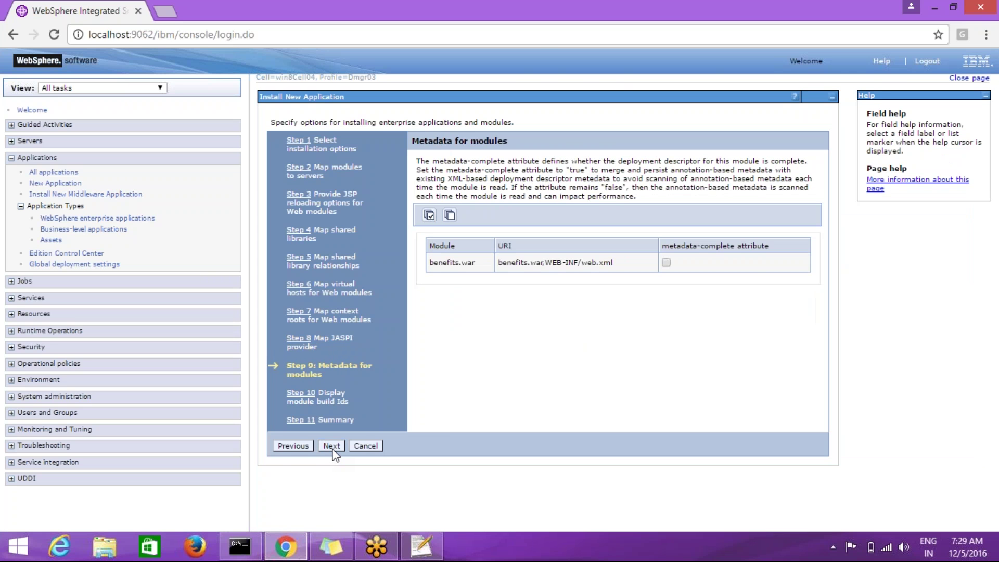
left_click(332, 448)
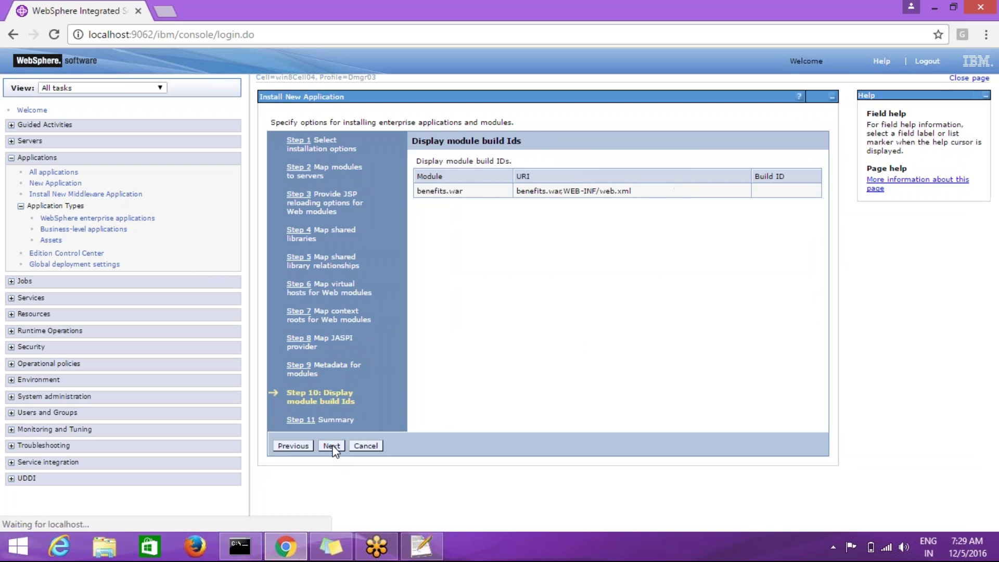
left_click(332, 446)
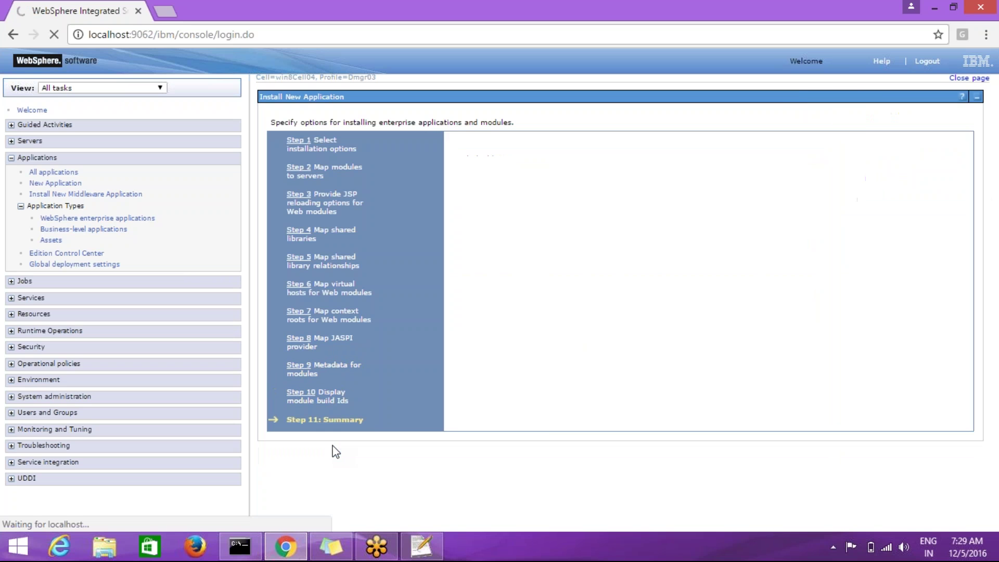
Review the installation summary and the /ibm/console context root example, and try to finish installing benefits_war.
scroll(808, 418, "down", 2)
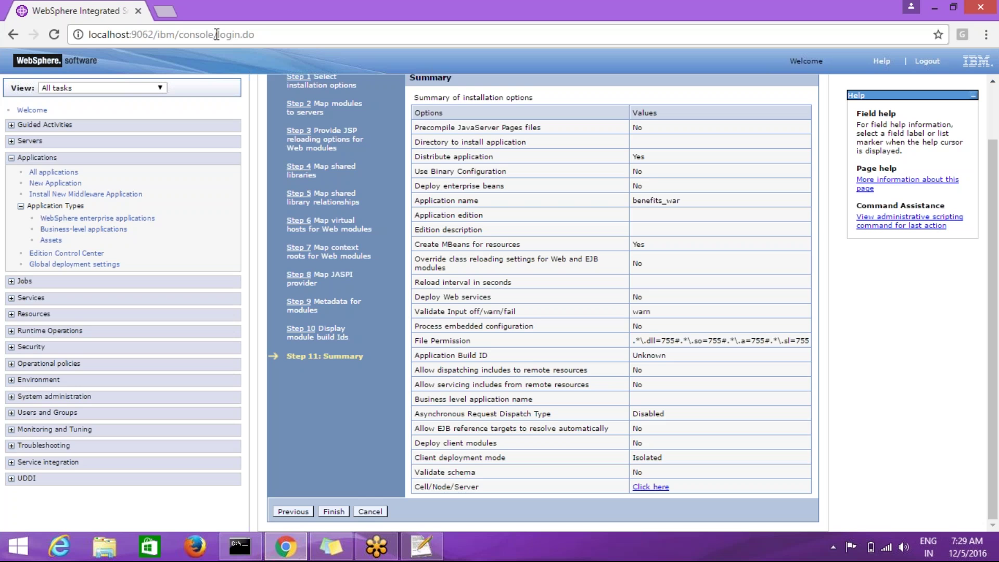
left_click_drag(214, 34, 157, 38)
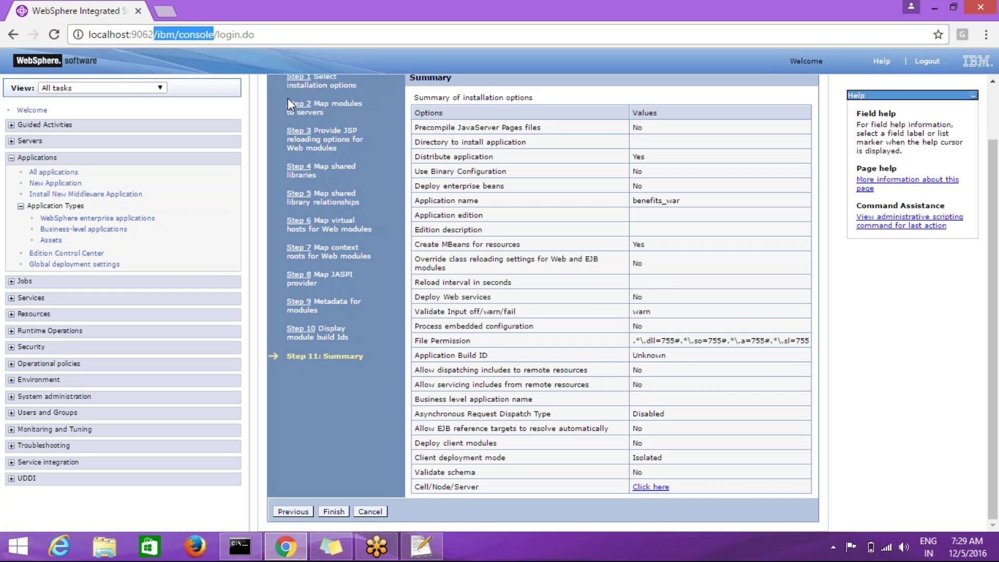
left_click(387, 135)
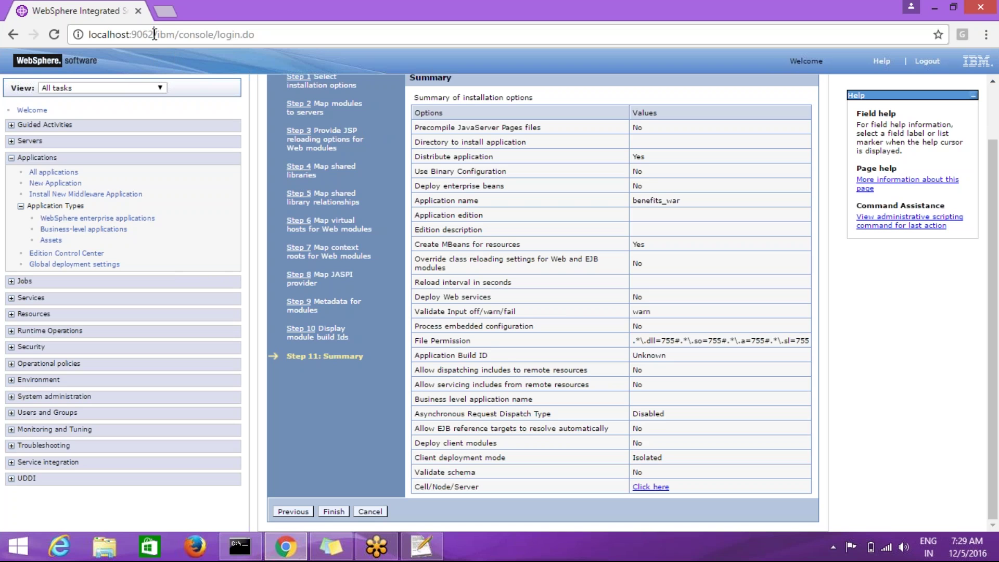
left_click_drag(154, 34, 215, 34)
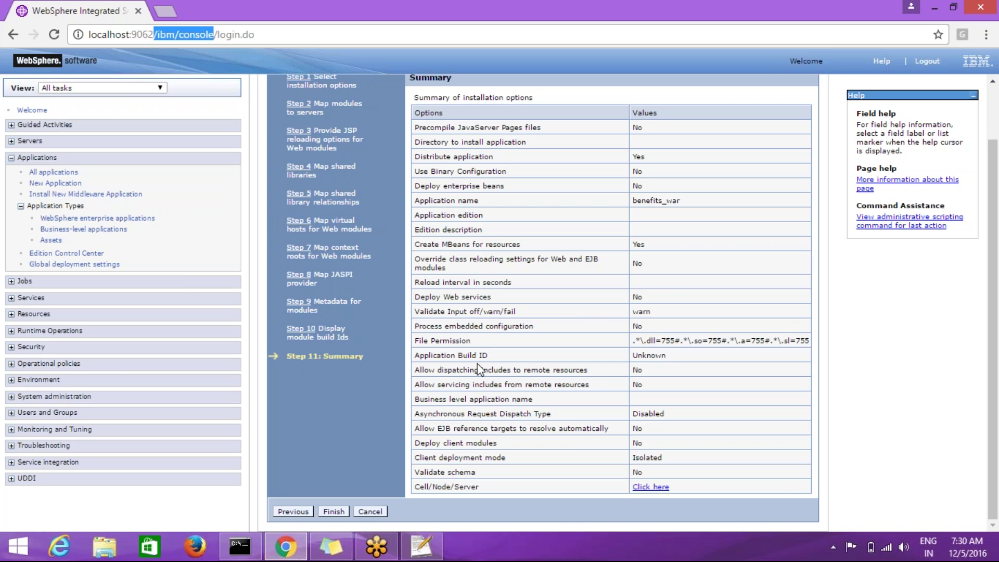
left_click(343, 513)
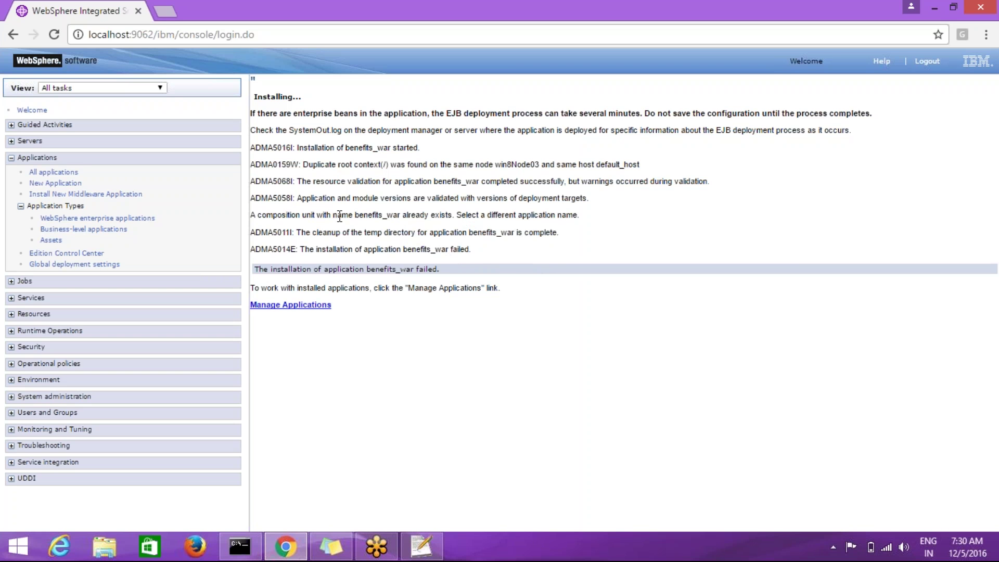
left_click_drag(334, 216, 462, 216)
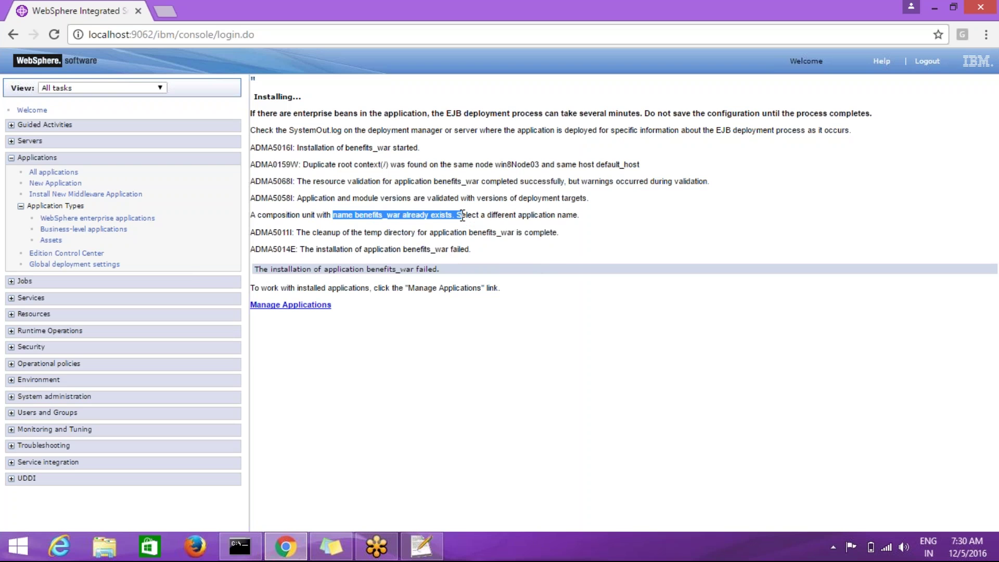
Start a new installation of benefits.war from the managed applications list, using the Fast Path option.
left_click(317, 306)
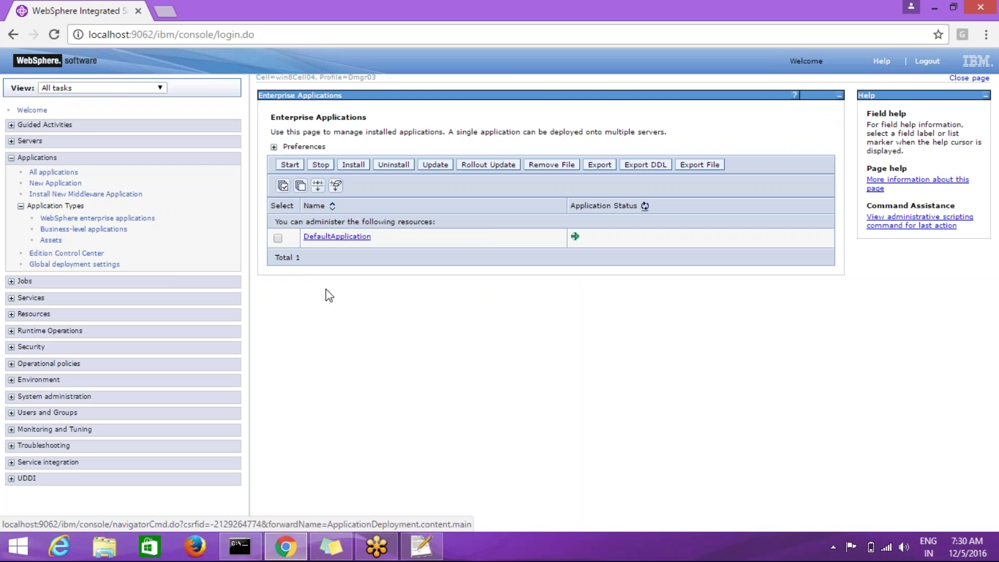
left_click(353, 165)
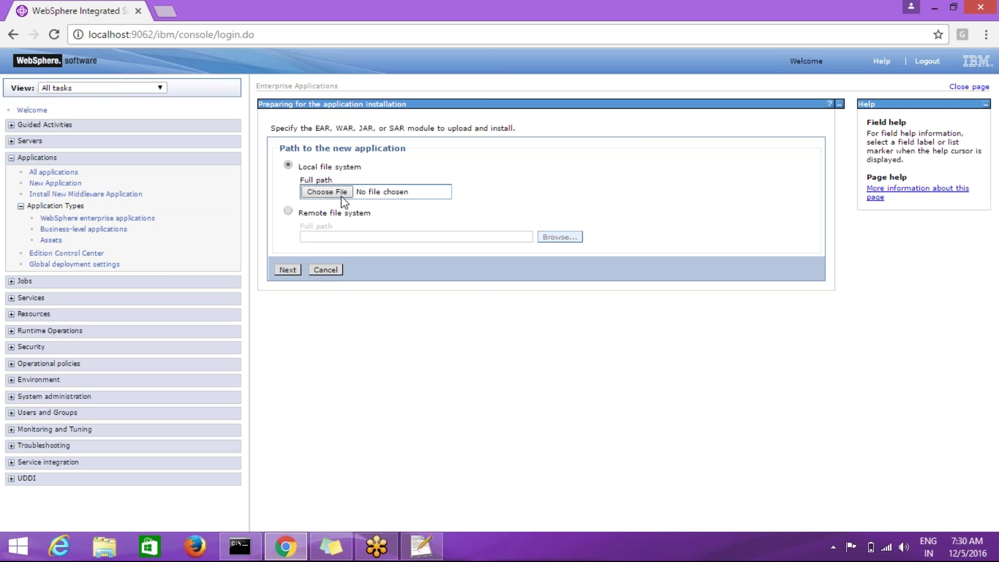
left_click(333, 199)
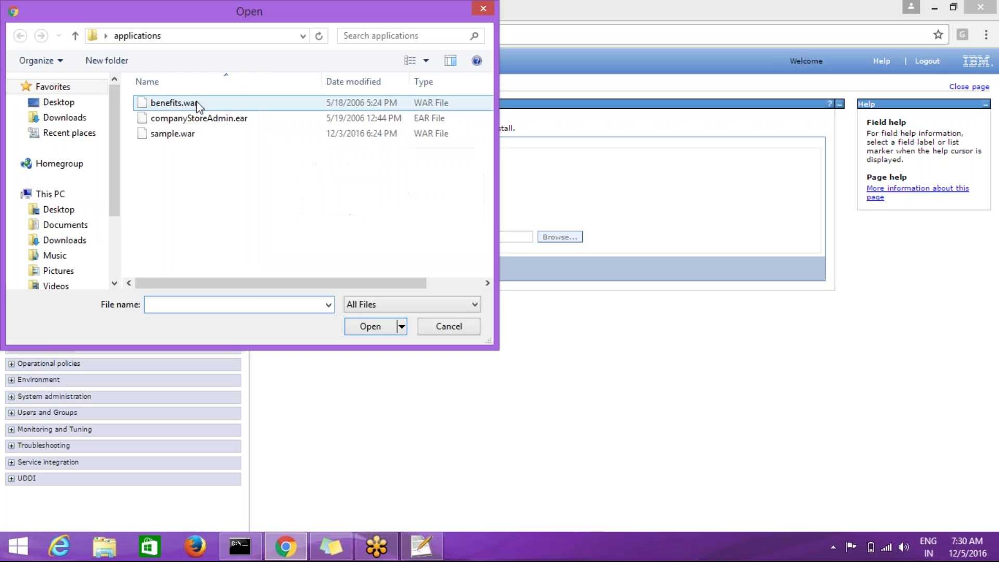
double_click(196, 103)
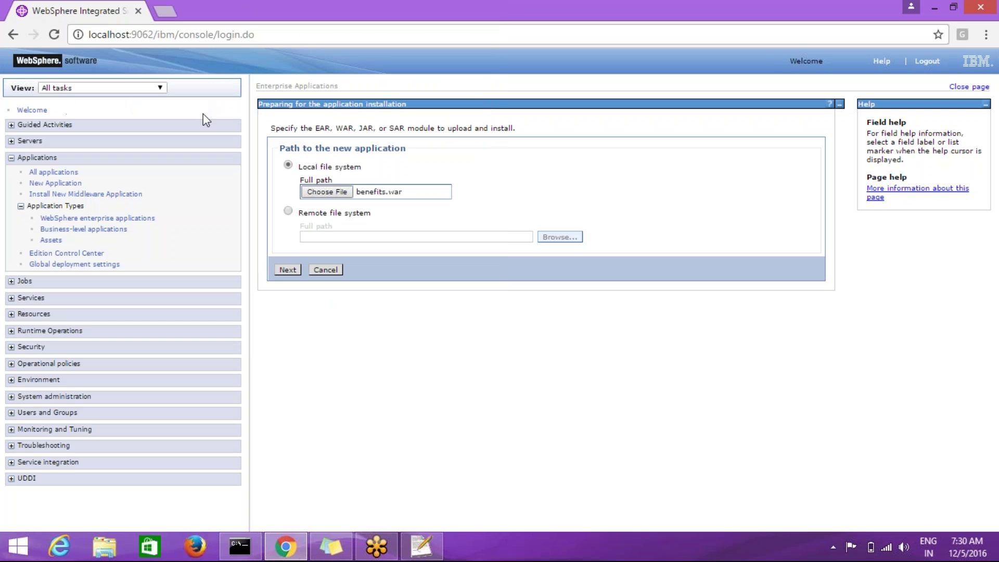
left_click(288, 270)
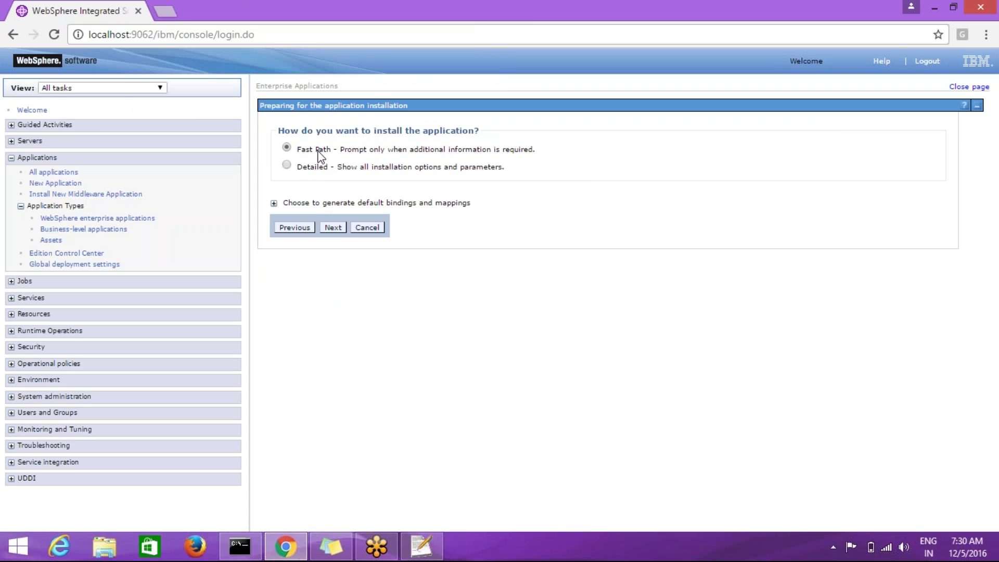
left_click(335, 230)
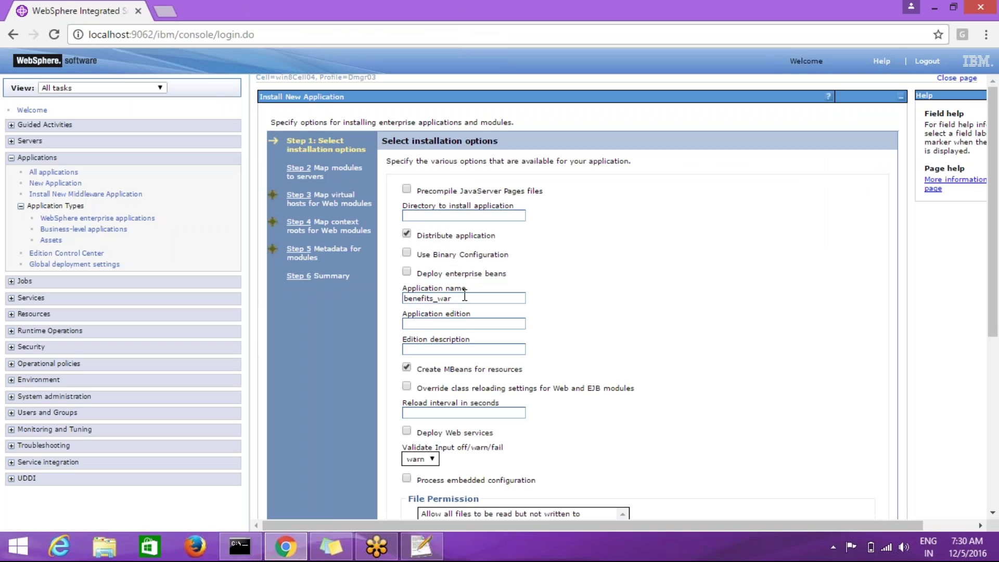
Change the application name to benefit and proceed to the module mapping with the other installation options at their defaults.
left_click(465, 296)
key("BackSpace")
key("BackSpace")
key("BackSpace")
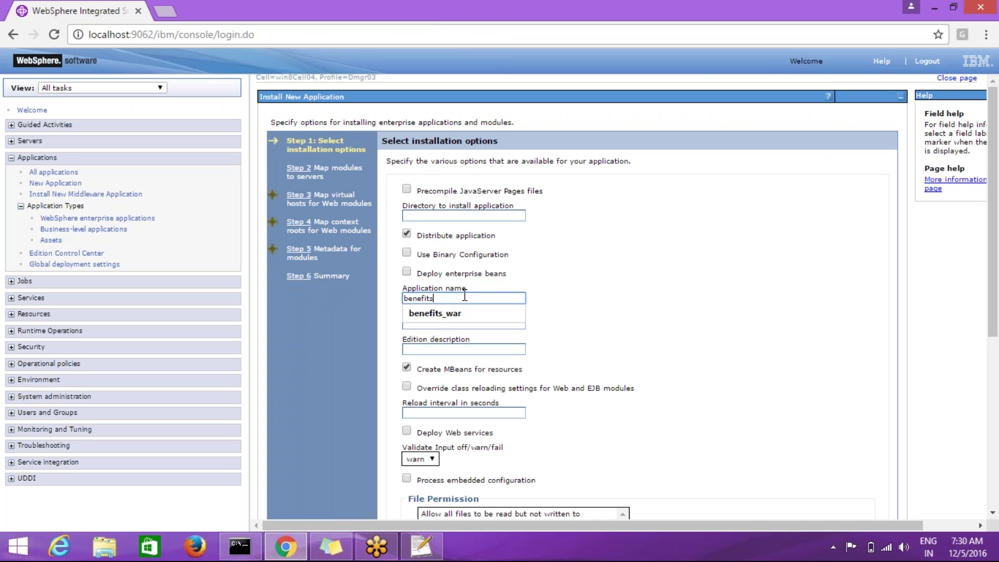
key("BackSpace")
left_click(675, 312)
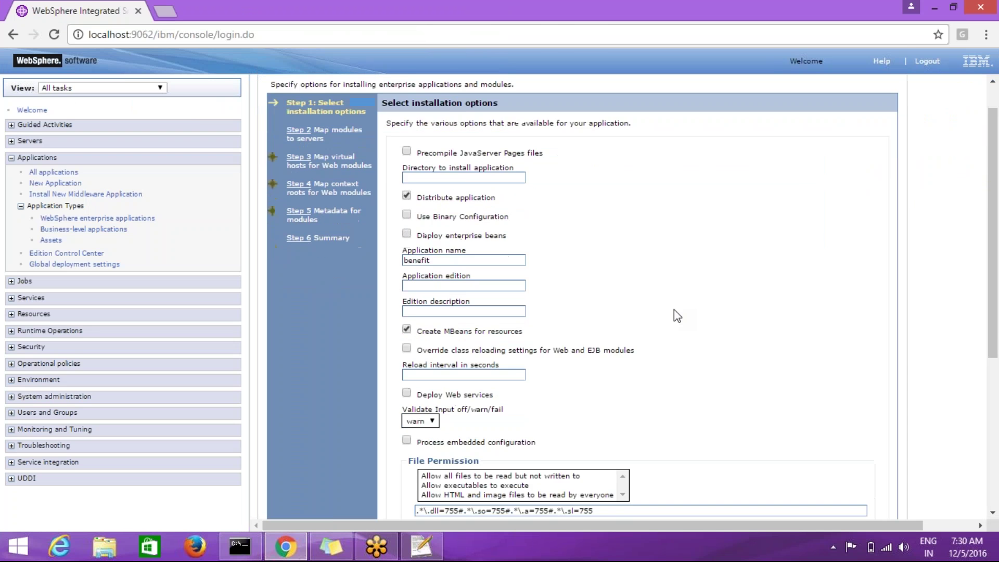
scroll(676, 314, "down", 6)
left_click(295, 501)
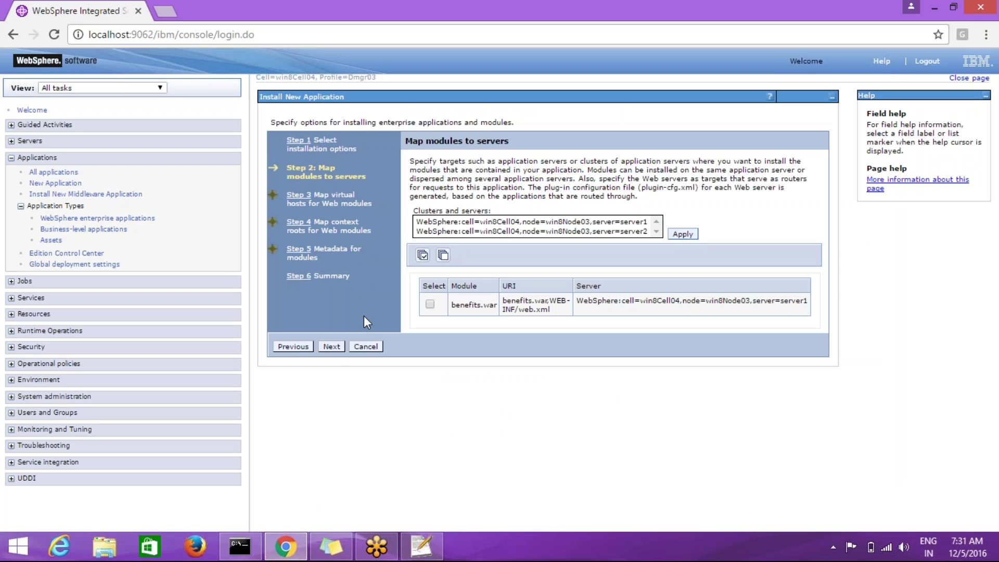
Map the benefits.war module to both server1 and server2 on win8Node03 and proceed to the virtual host mapping.
left_click(531, 222)
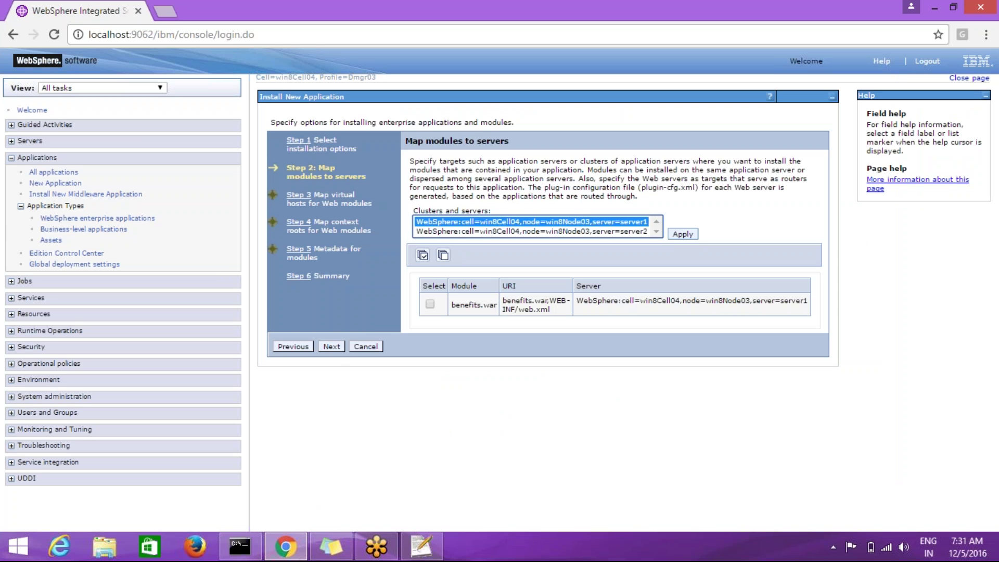
left_click(479, 231, "ctrl")
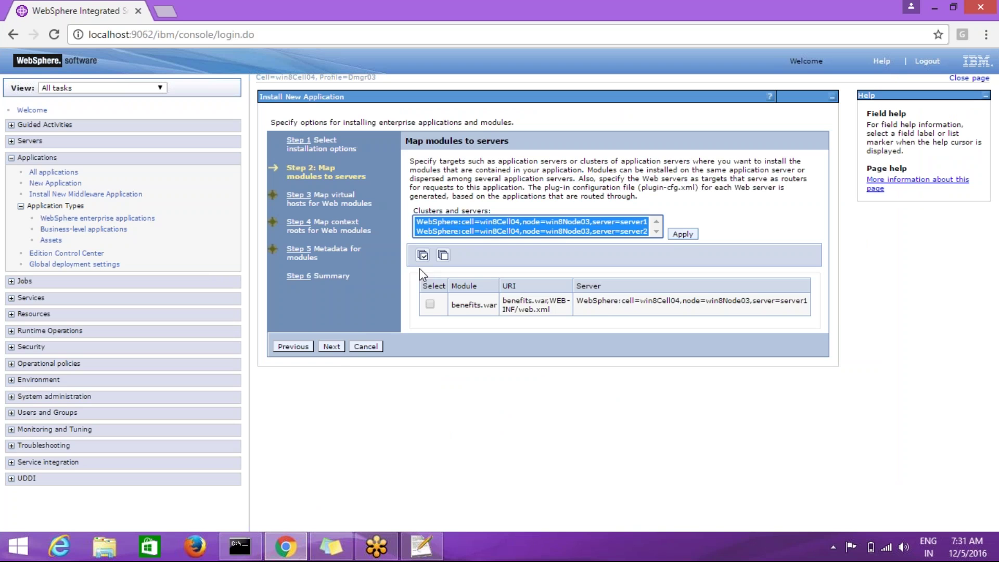
left_click(430, 304)
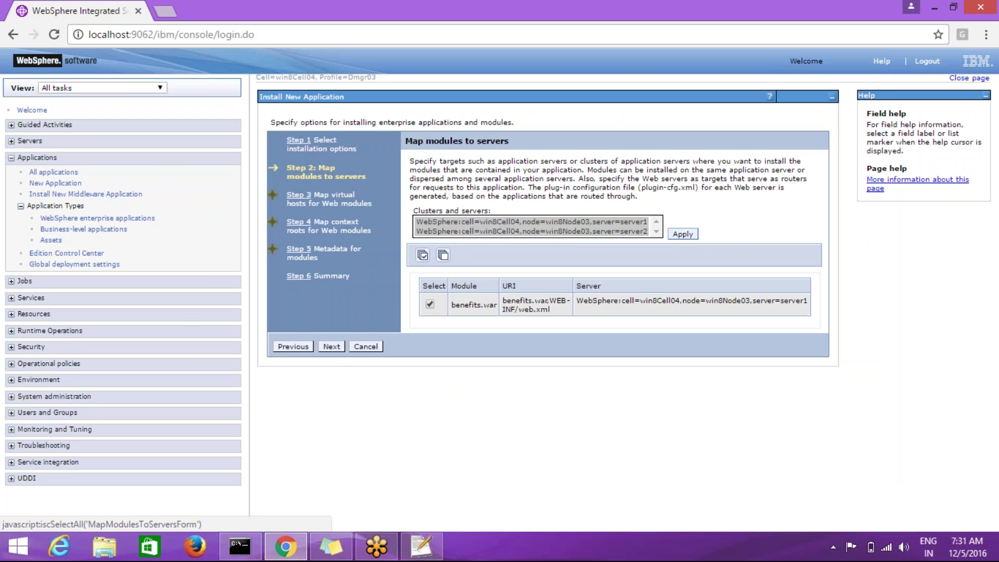
left_click(682, 235)
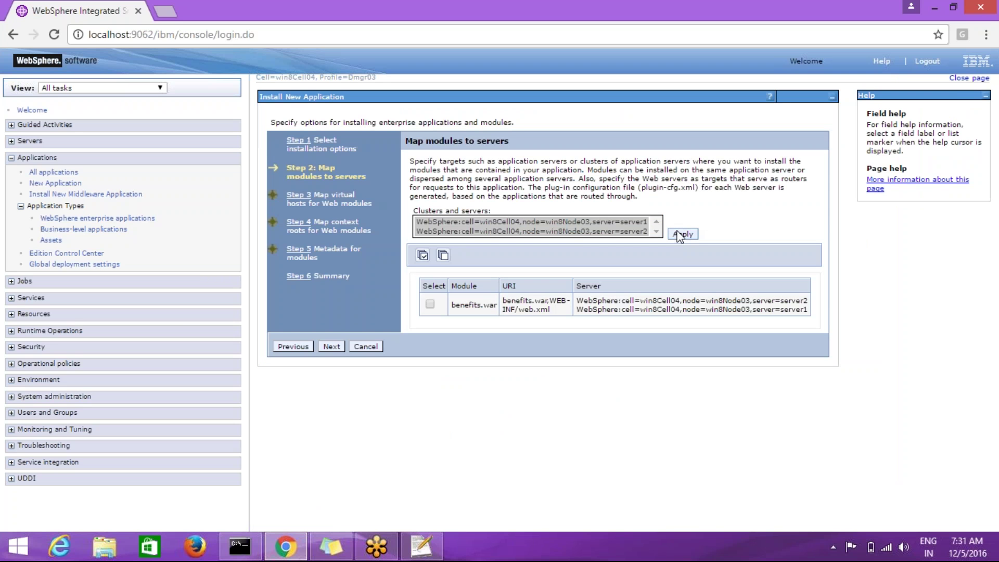
left_click(331, 345)
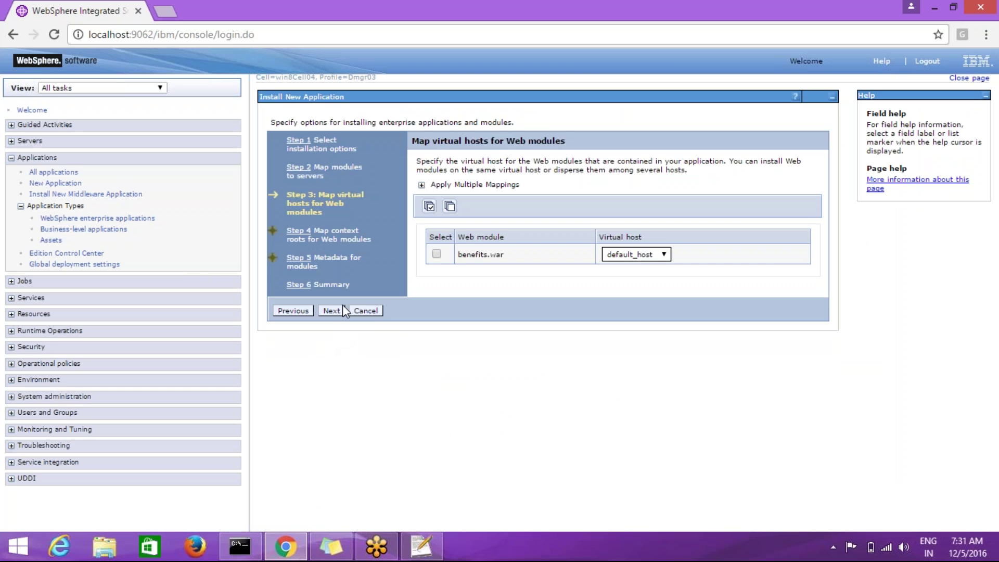
Keep default_host, the context root / and the default module metadata, and review the installation summary.
left_click(343, 309)
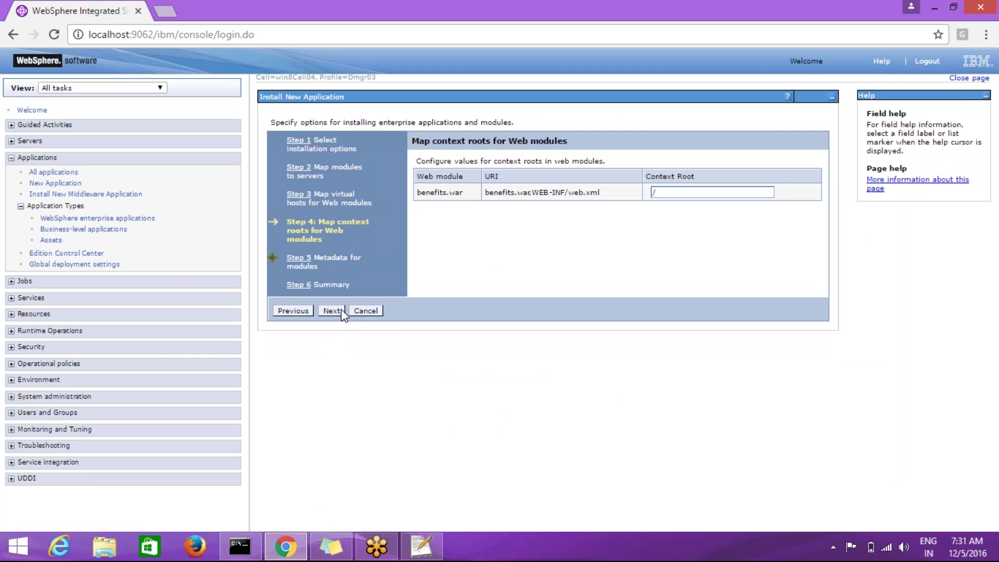
left_click(342, 311)
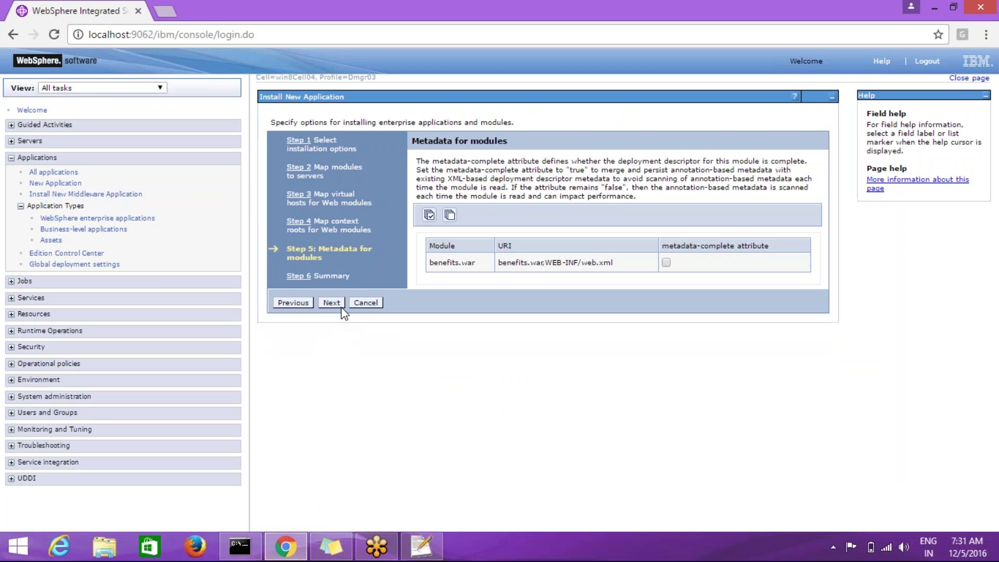
left_click(343, 309)
scroll(520, 432, "down", 2)
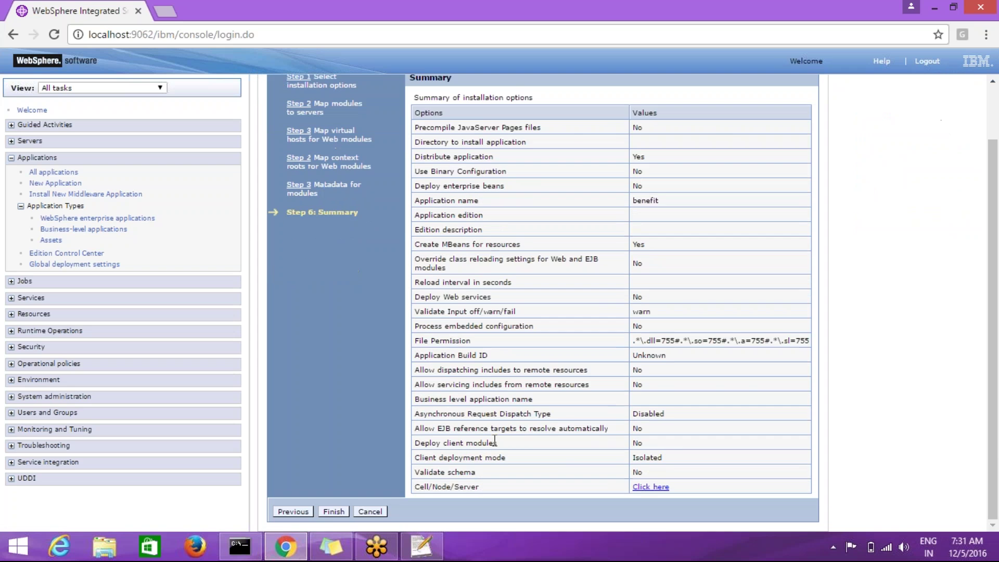
Finish installing benefit, then save the reviewed changes to the master configuration with node synchronization enabled.
left_click(337, 512)
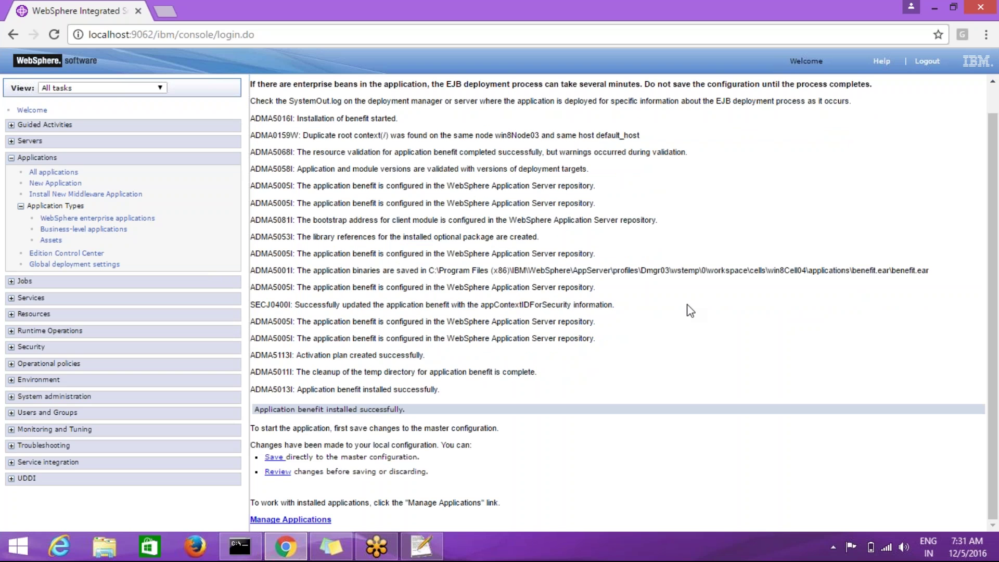
left_click(273, 471)
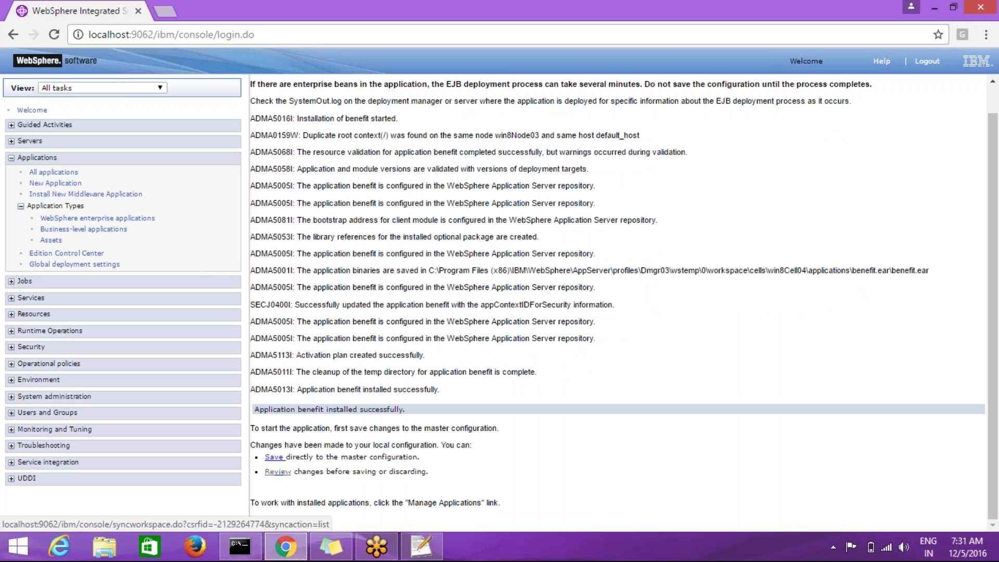
left_click(273, 203)
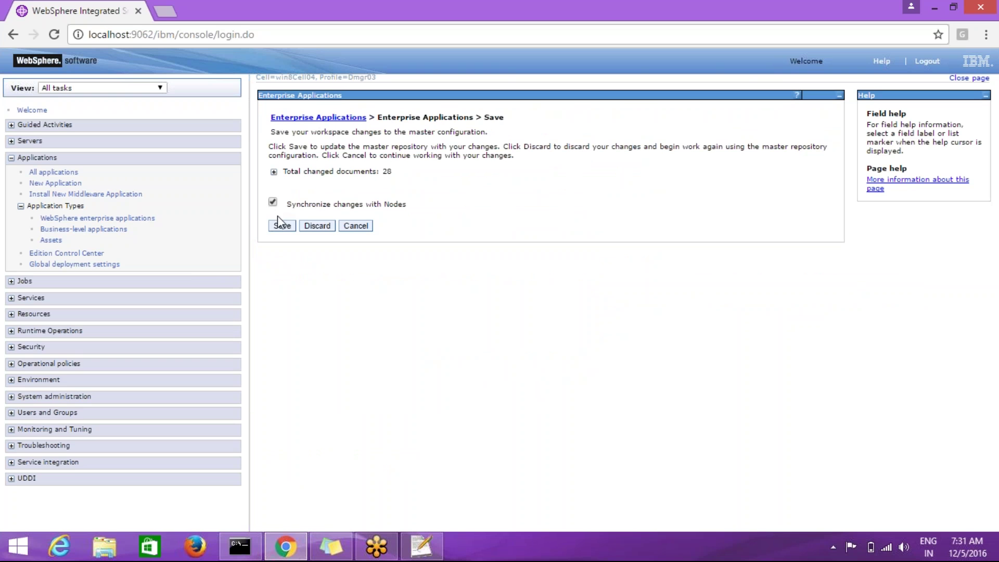
left_click(282, 226)
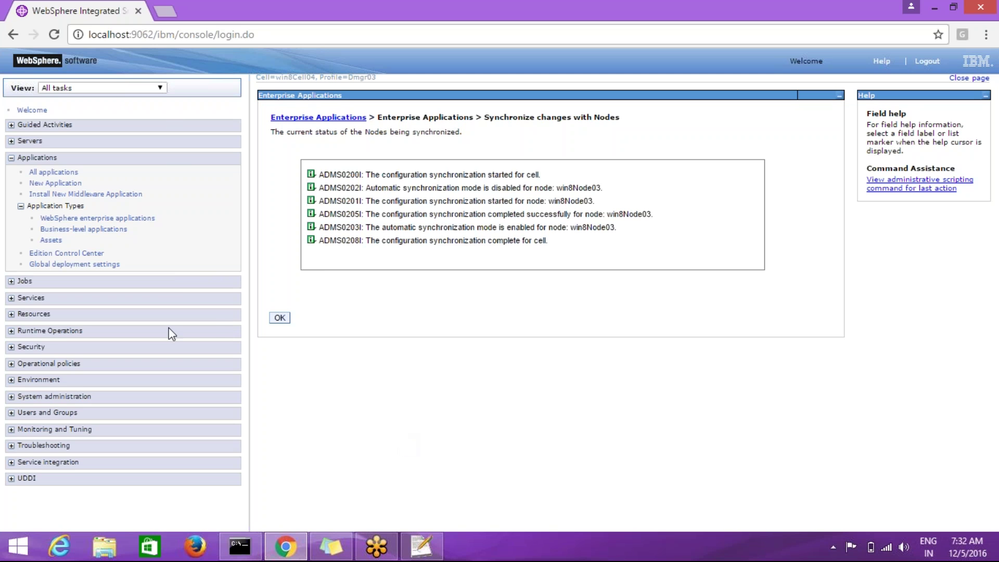
left_click(280, 318)
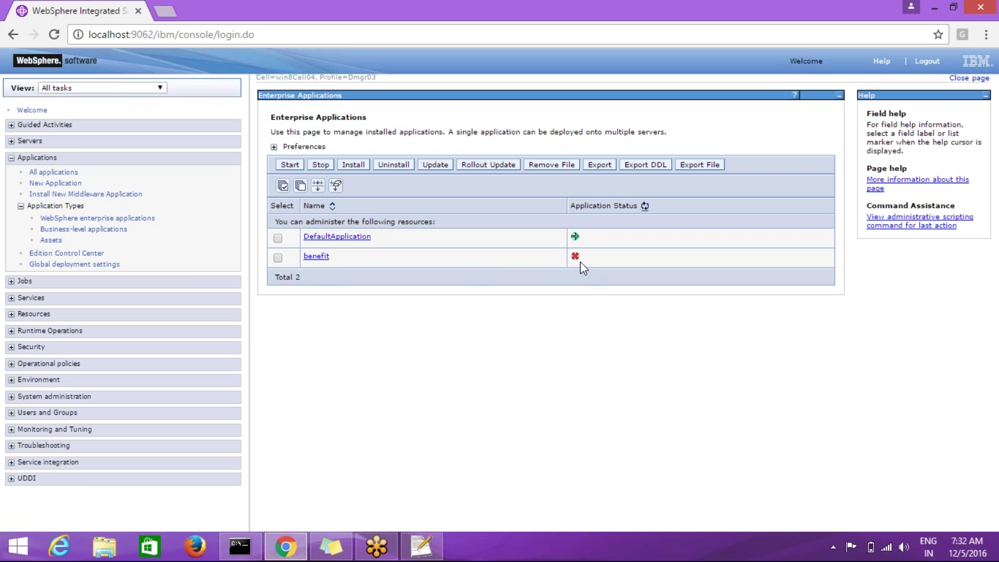
Start the benefit application and reload the enterprise applications list to check its status.
mouse_move(576, 262)
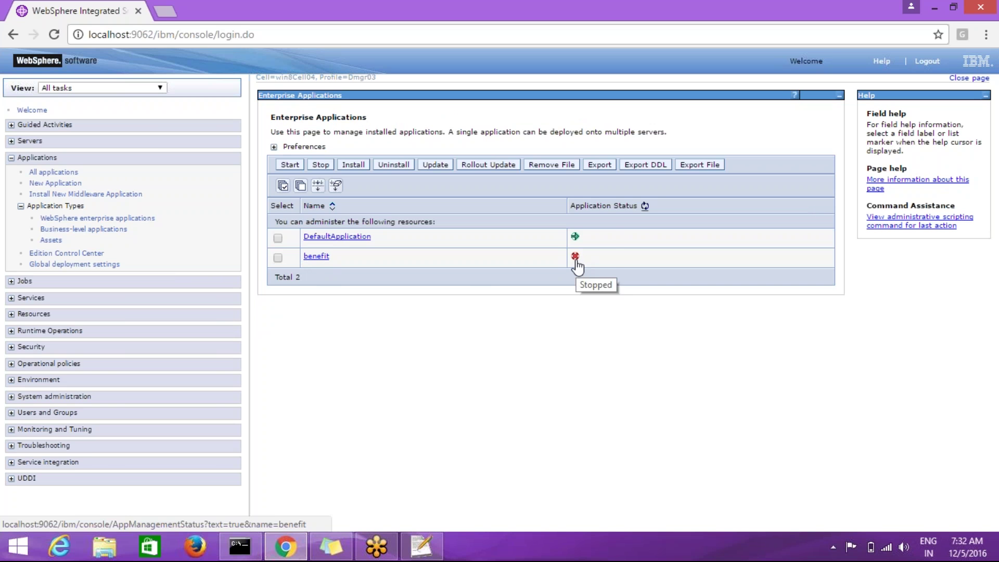
left_click(275, 261)
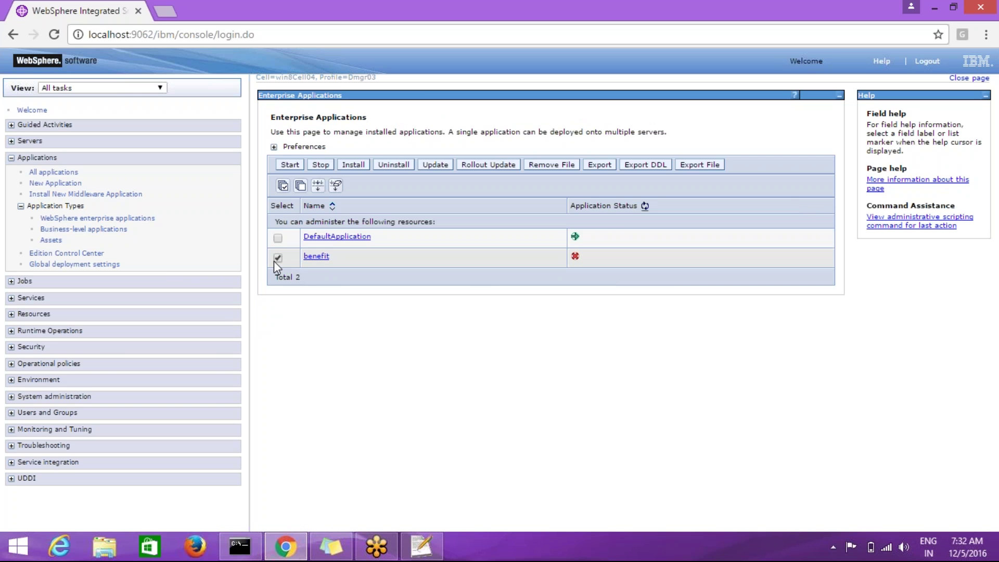
left_click(287, 166)
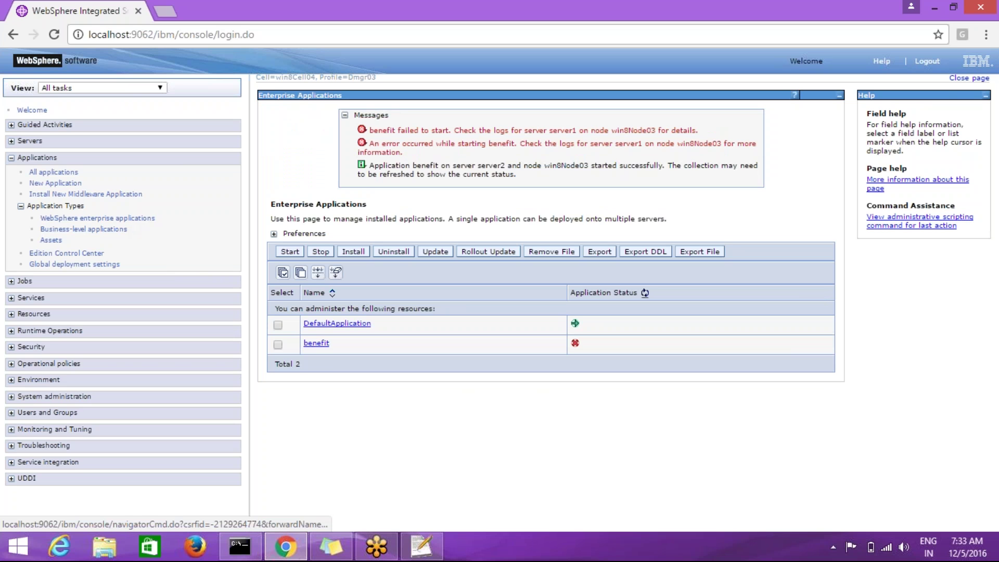
left_click(97, 218)
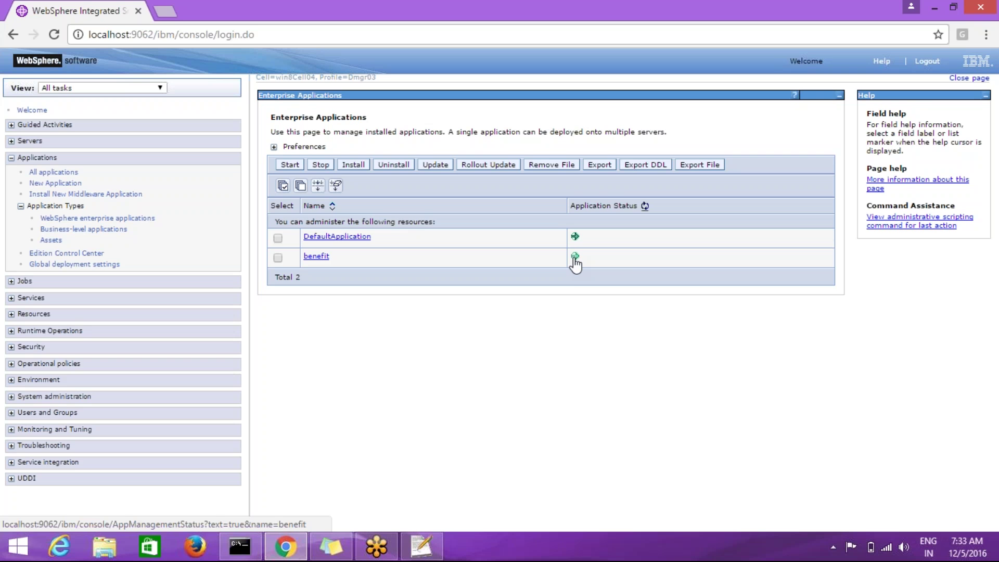
mouse_move(575, 256)
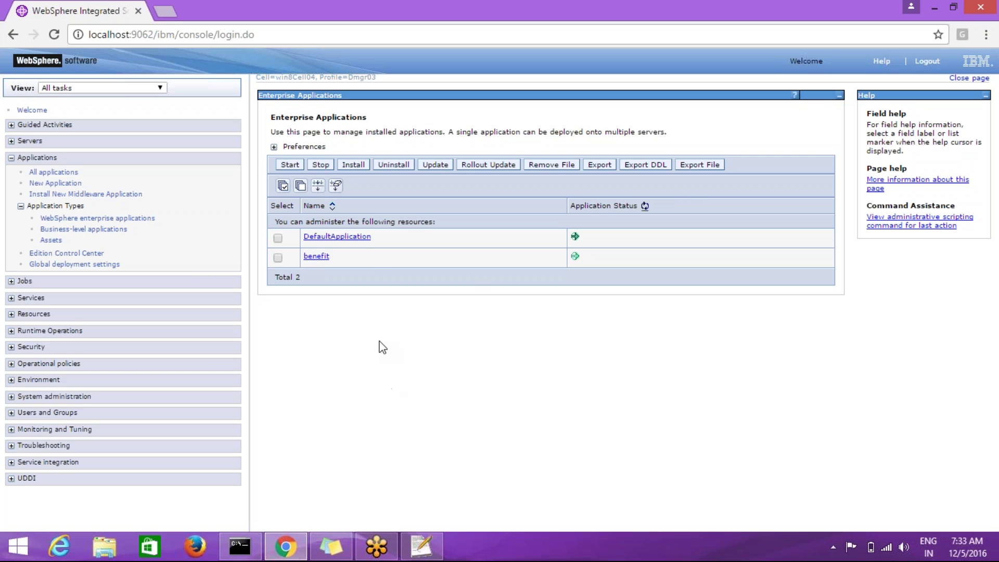
Start a new installation of sample.war from the local file system, using the Detailed option.
left_click(360, 164)
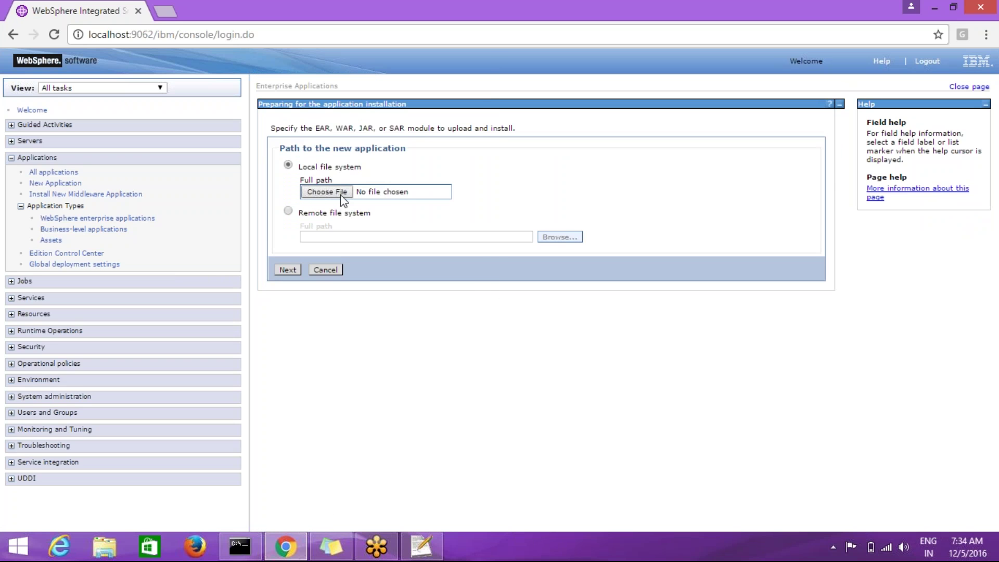
left_click(341, 195)
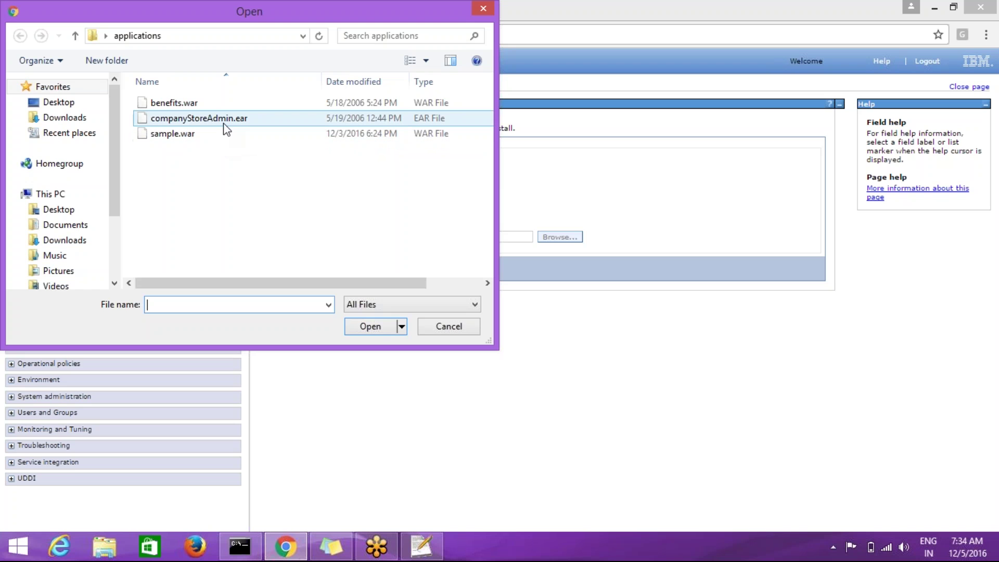
left_click(182, 136)
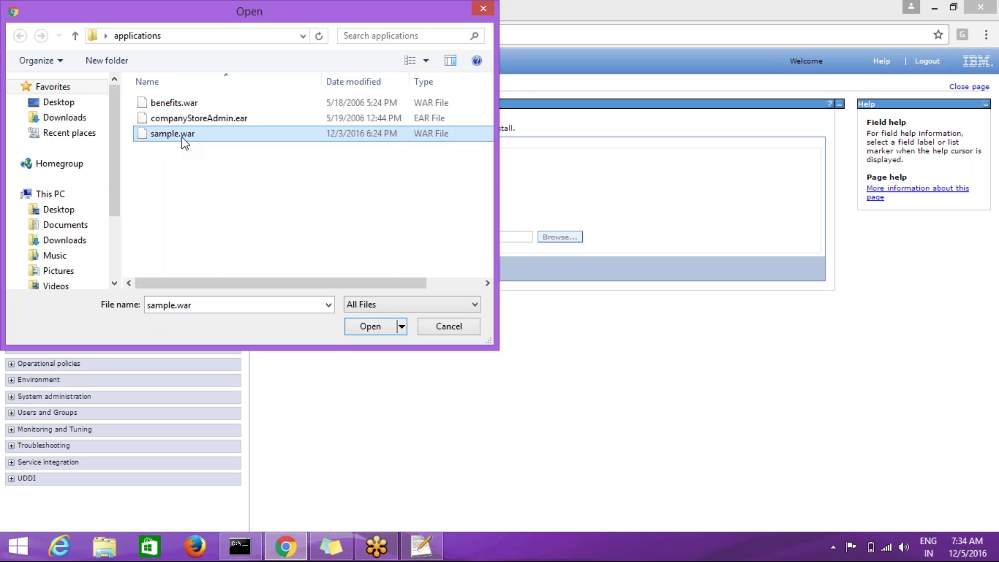
double_click(182, 136)
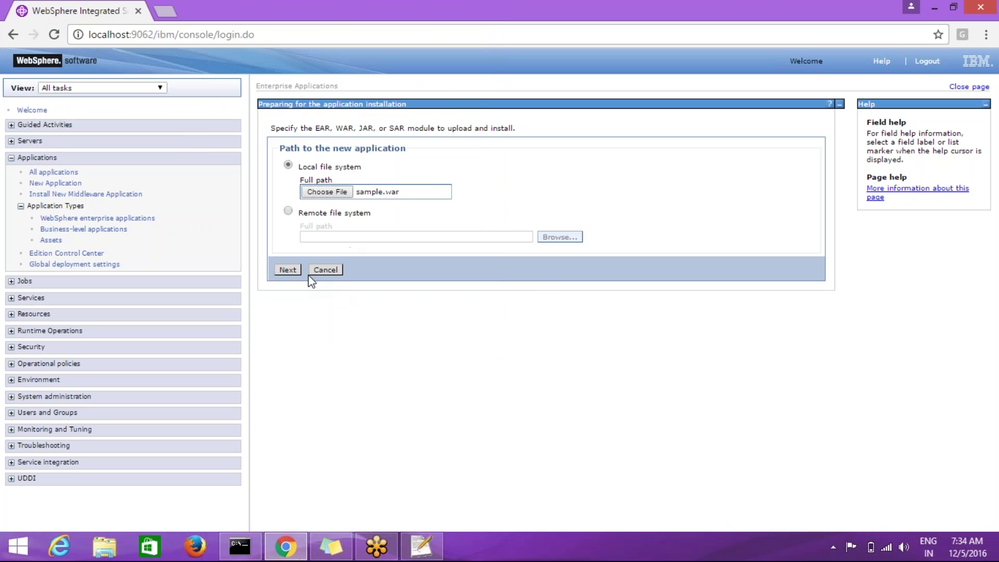
left_click(291, 270)
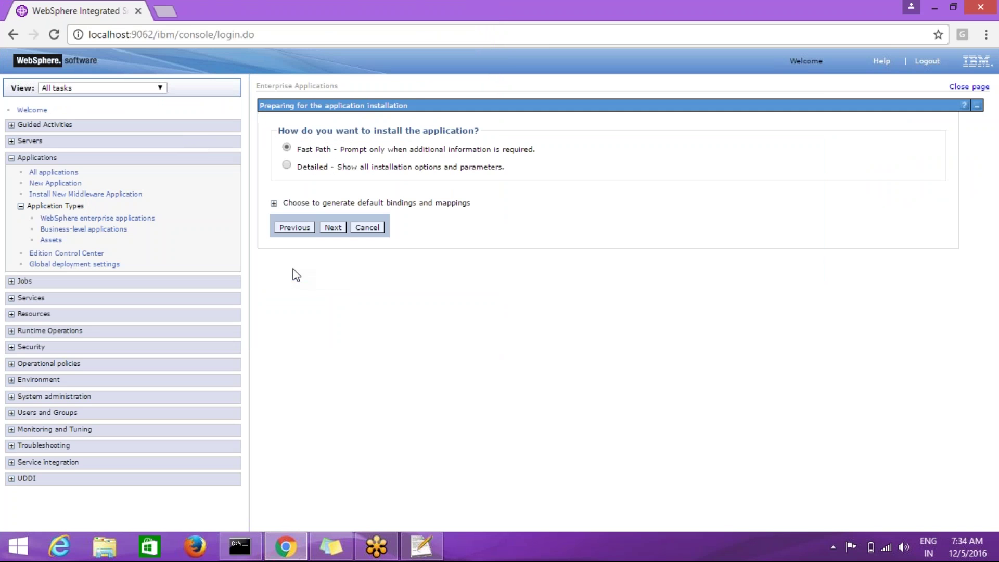
left_click(286, 164)
left_click(332, 229)
left_click(306, 230)
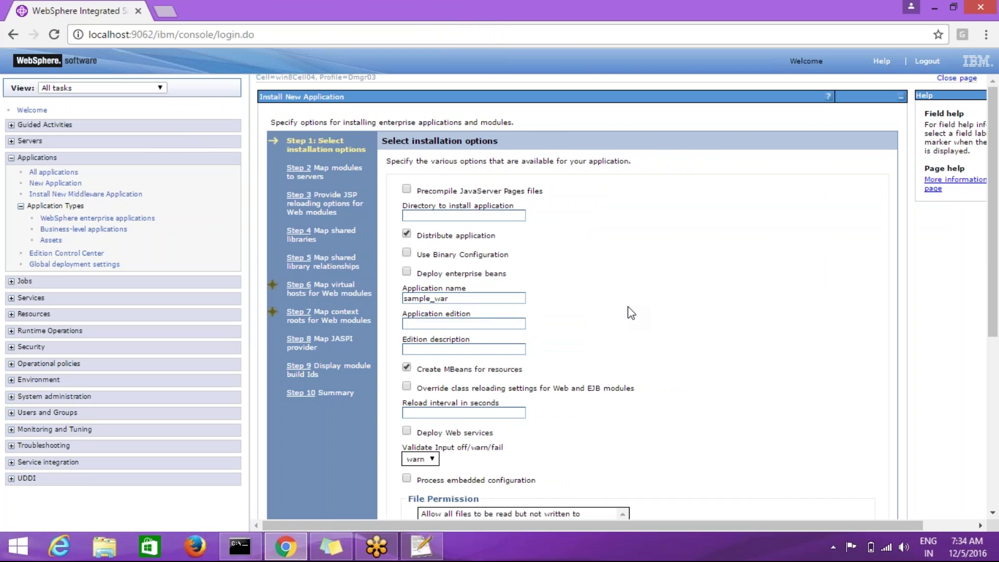
Change the application name to sample and proceed to the module mapping with the other installation options at their defaults.
scroll(629, 312, "down", 2)
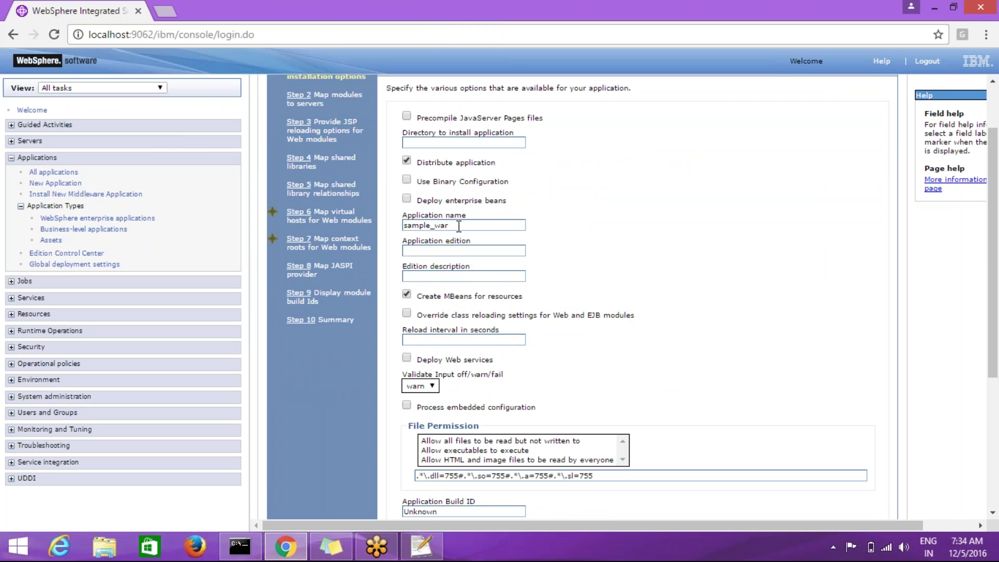
double_click(455, 226)
left_click(679, 307)
scroll(679, 307, "down", 3)
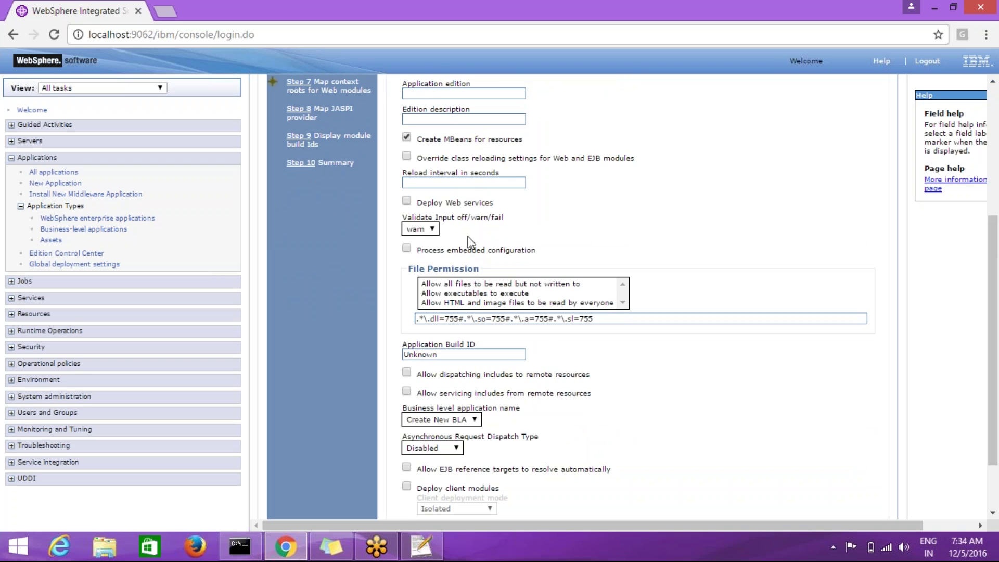
scroll(466, 214, "up", 3)
left_click(466, 214)
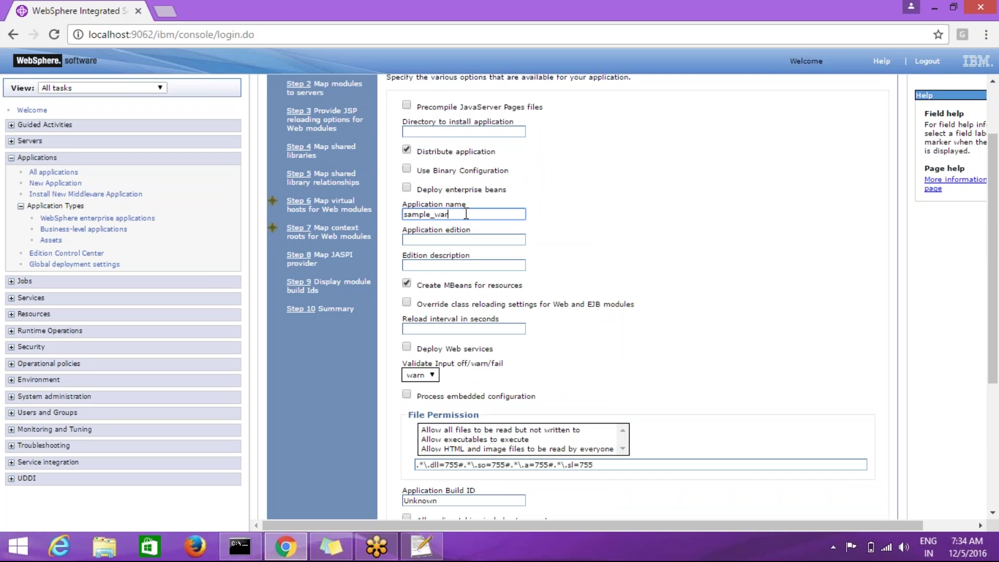
key("BackSpace")
key("BackSpace")
key("BackSpace")
key("BackSpace")
scroll(467, 213, "down", 4)
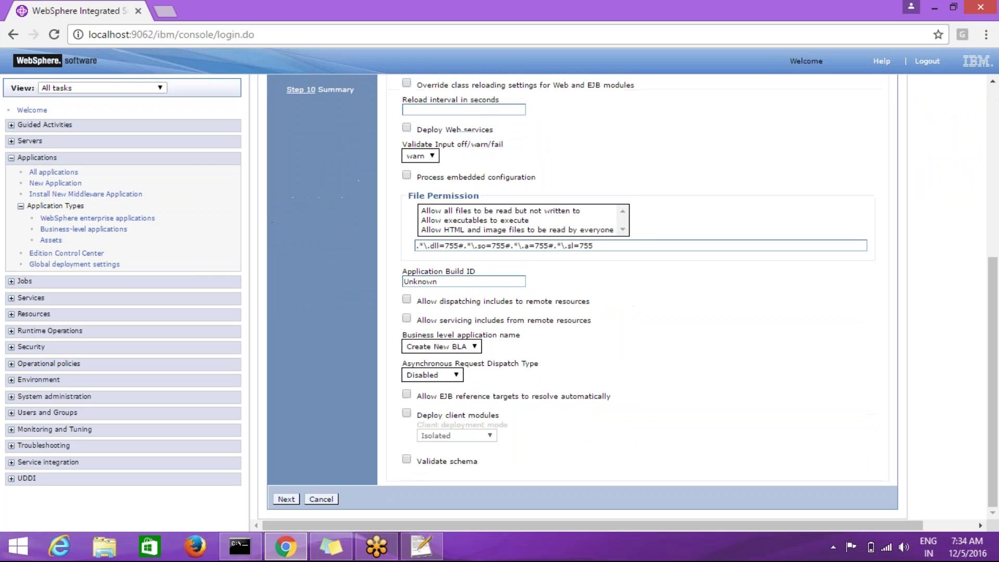
left_click(286, 499)
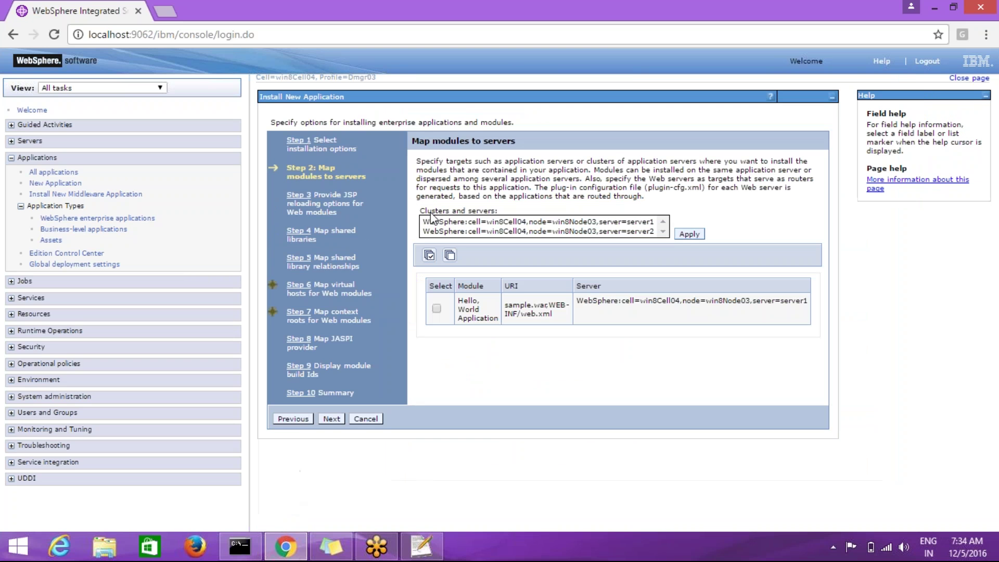
Map the Hello, World Application module to server1 on win8Node03 and proceed to the JSP reloading options.
left_click(436, 225)
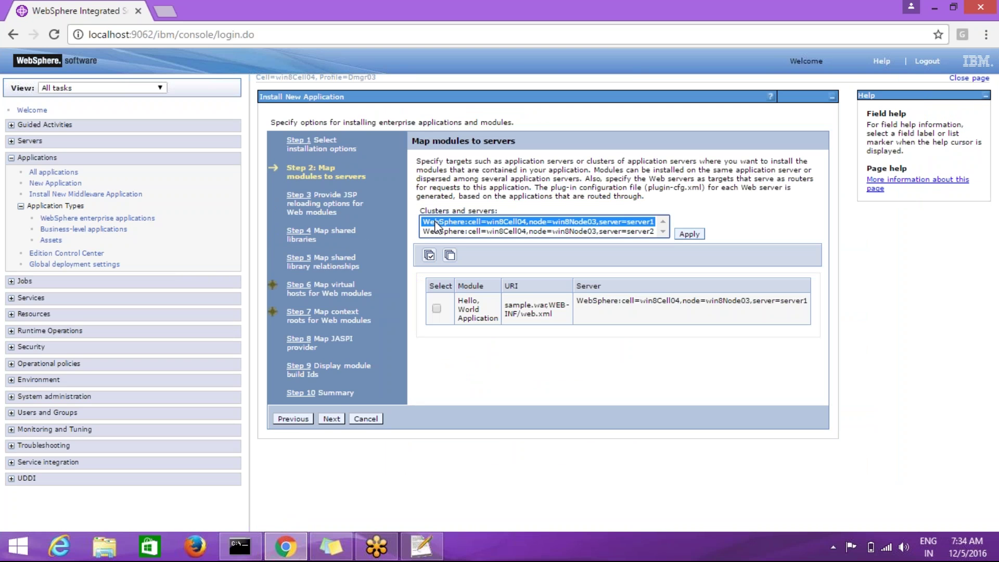
left_click(429, 256)
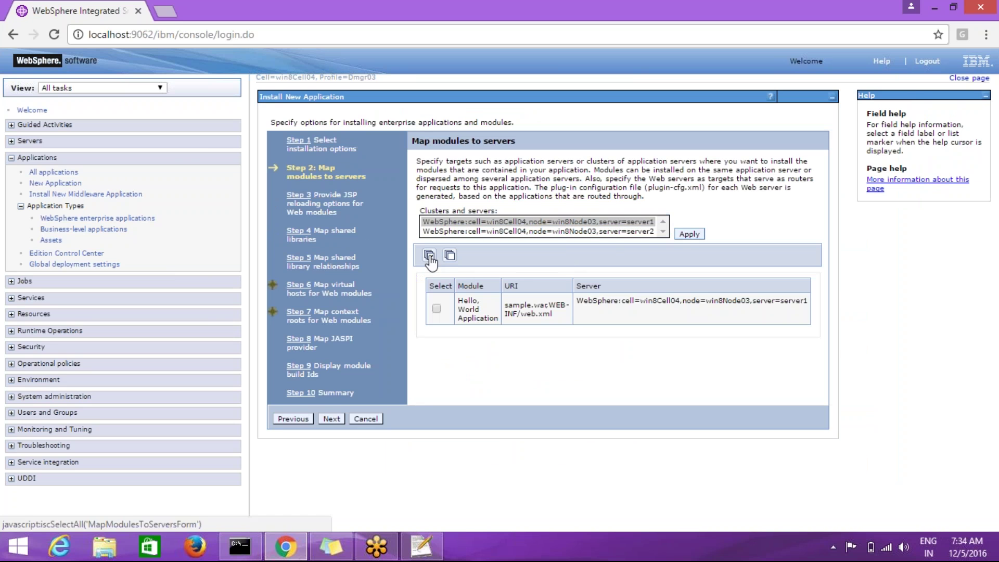
left_click(597, 222)
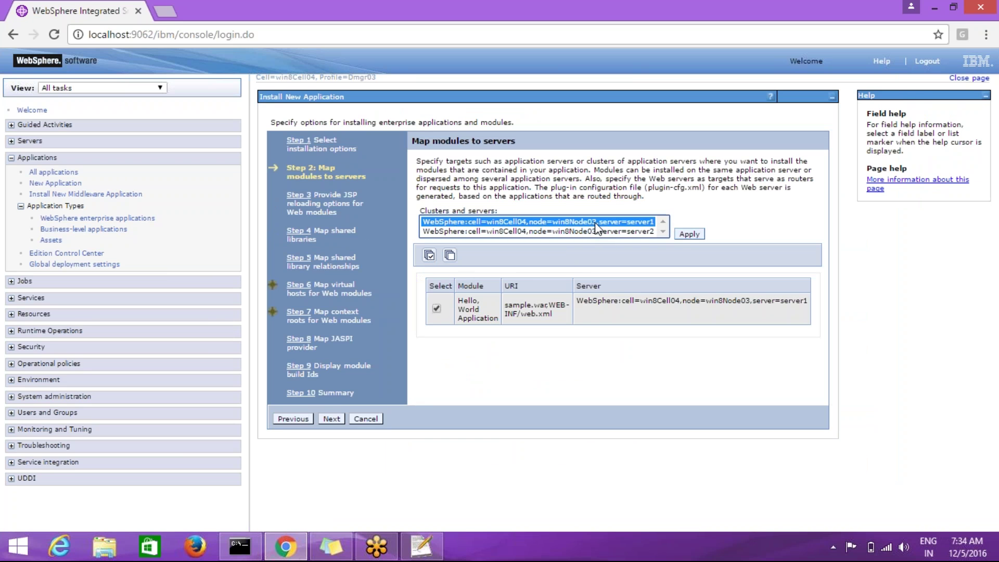
left_click(681, 235)
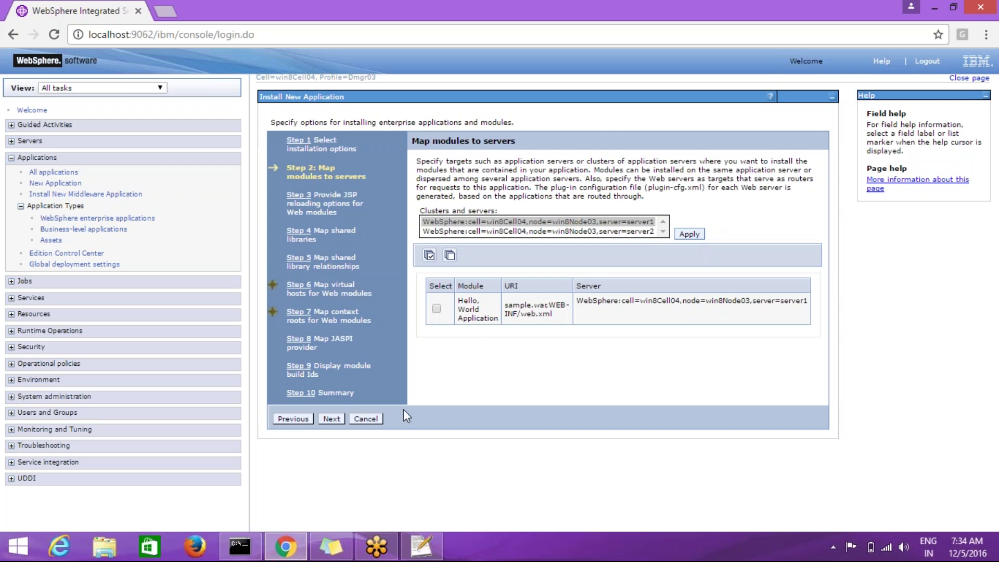
left_click(336, 423)
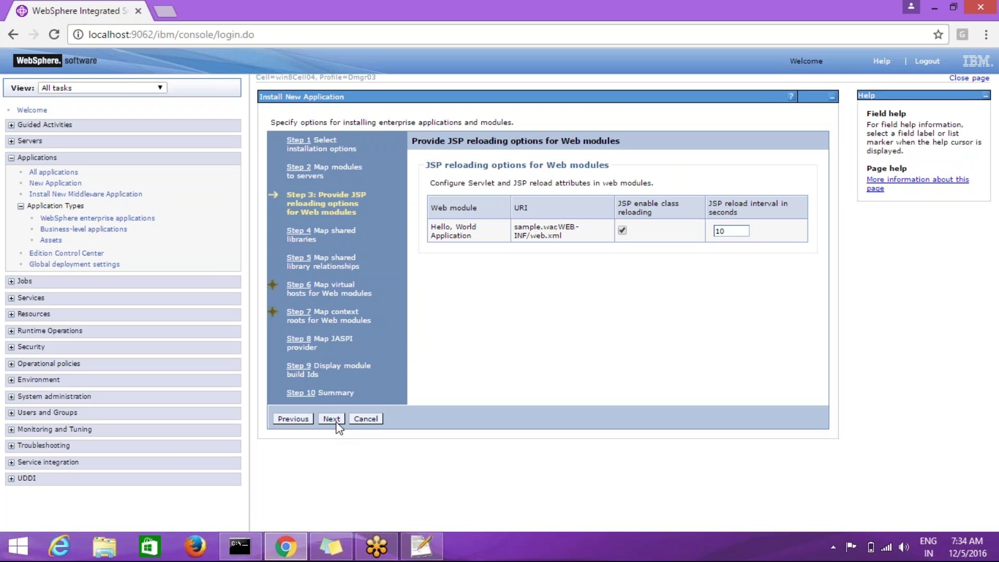
Keep the default JSP reloading and shared library settings and proceed to the virtual host mapping.
left_click(336, 422)
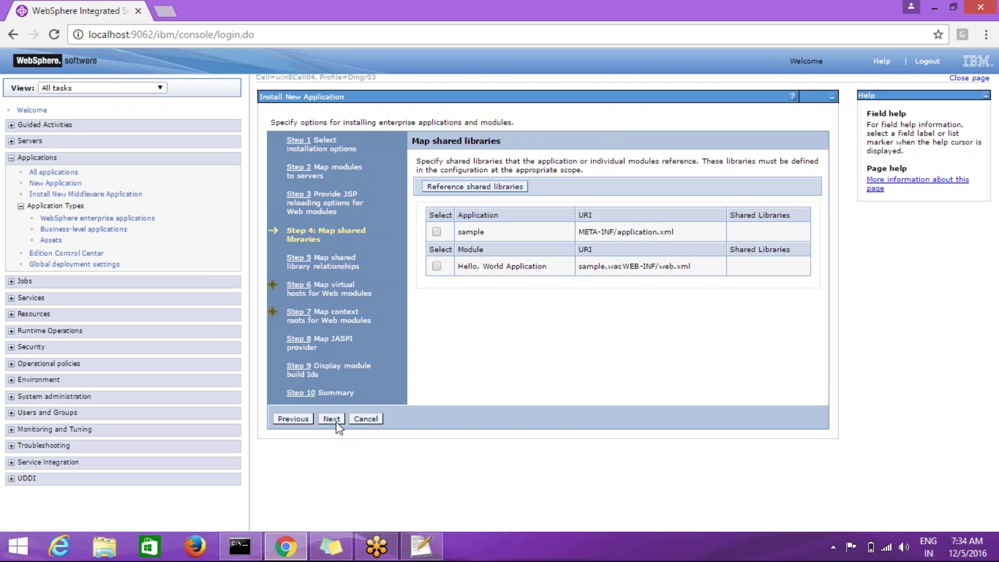
left_click(337, 423)
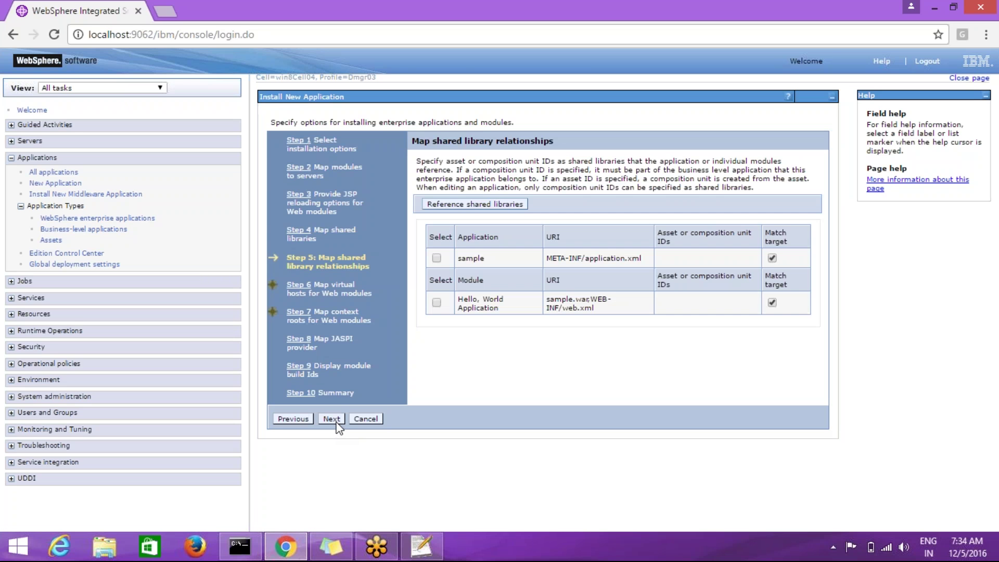
left_click(337, 422)
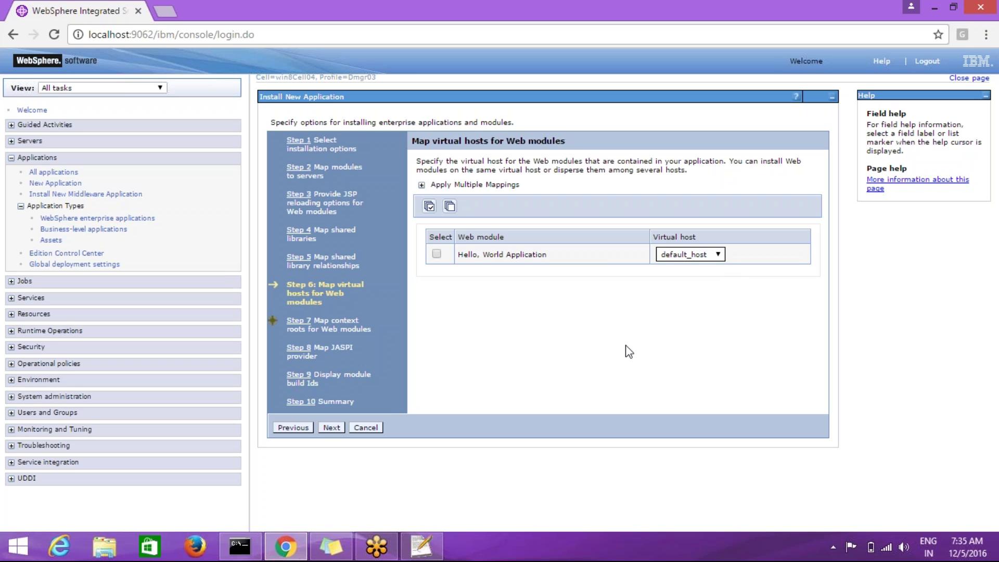
Keep default_host, the context root / and the inherited JASPI provider, and review the installation summary for sample.
left_click(332, 427)
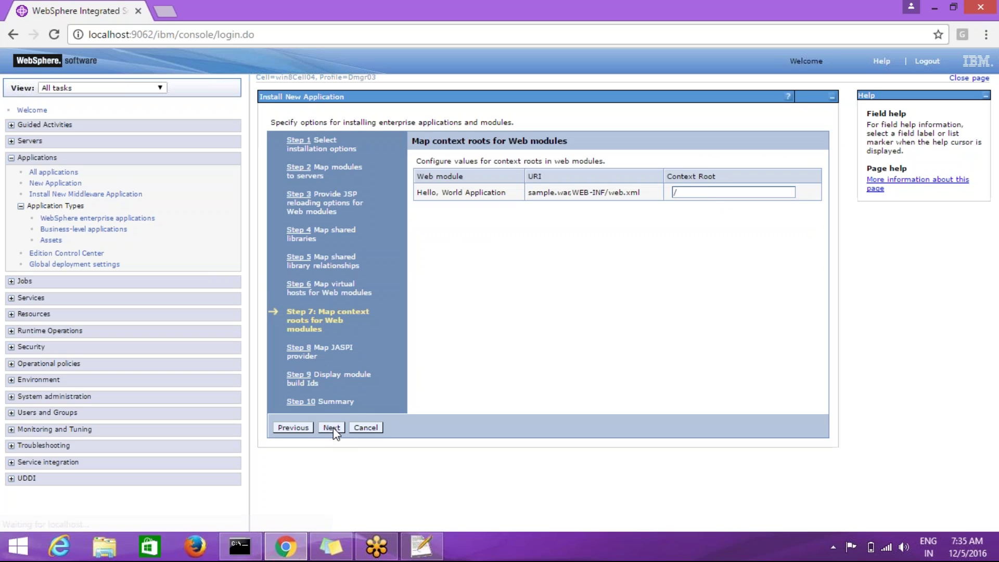
left_click(690, 190)
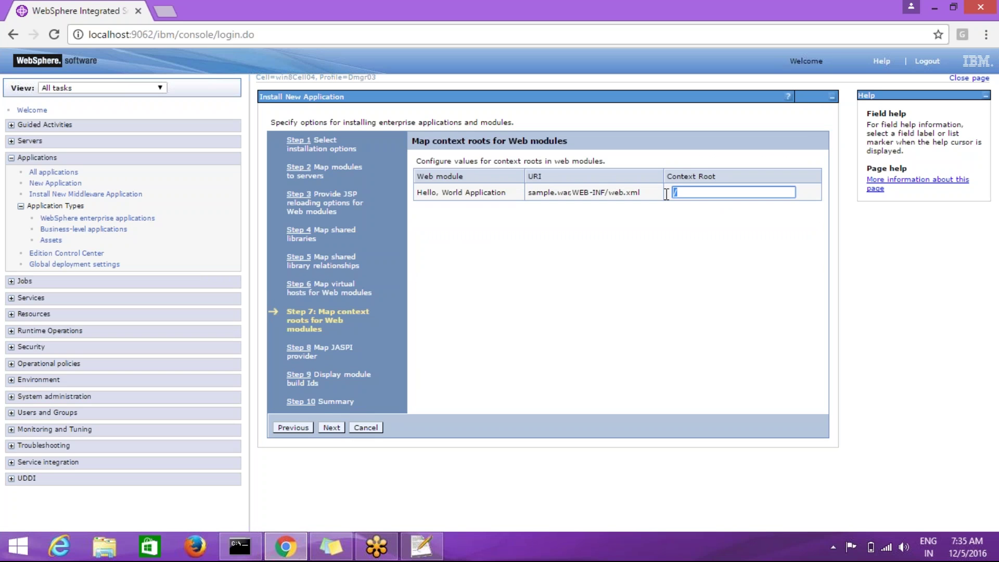
left_click(512, 305)
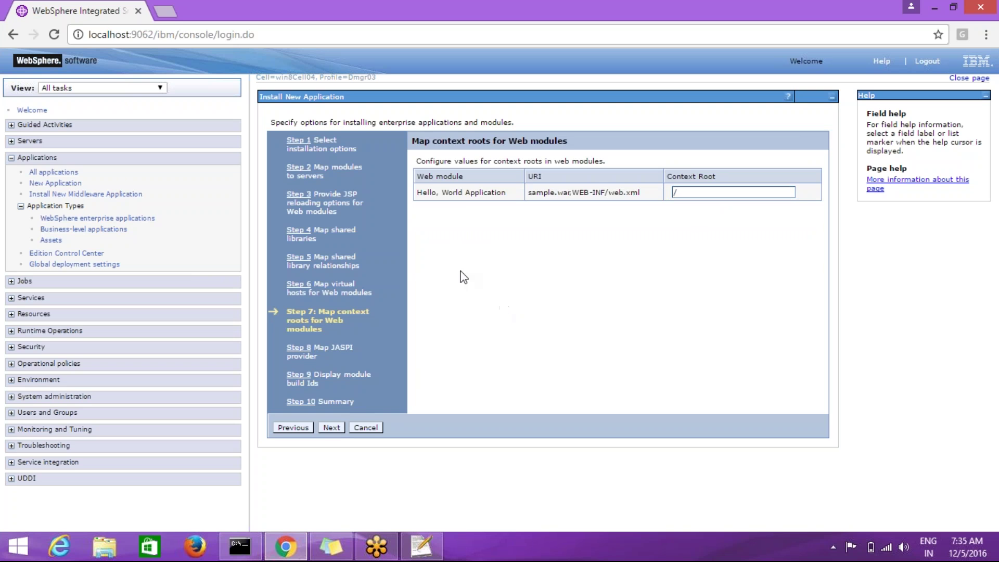
left_click(333, 428)
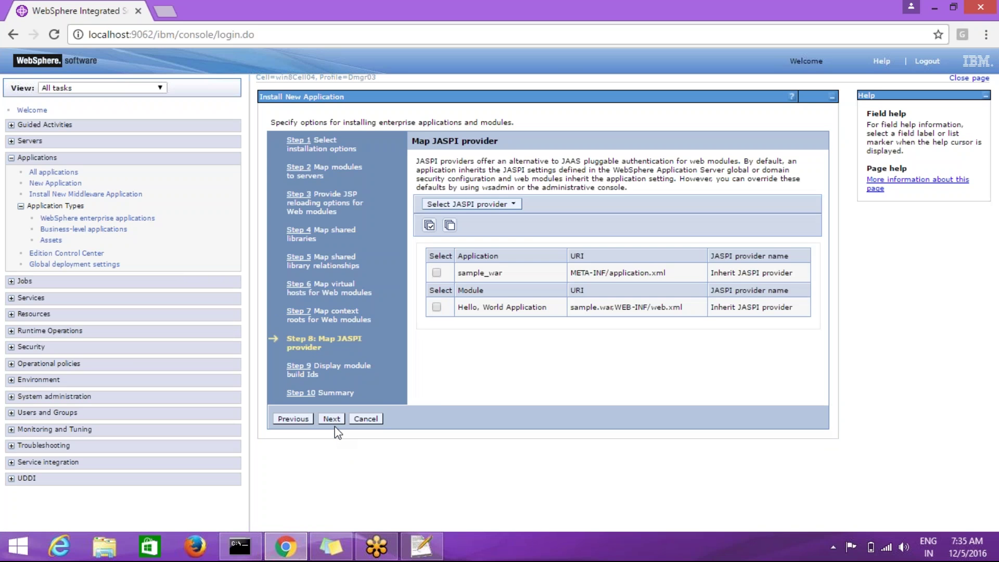
left_click(334, 424)
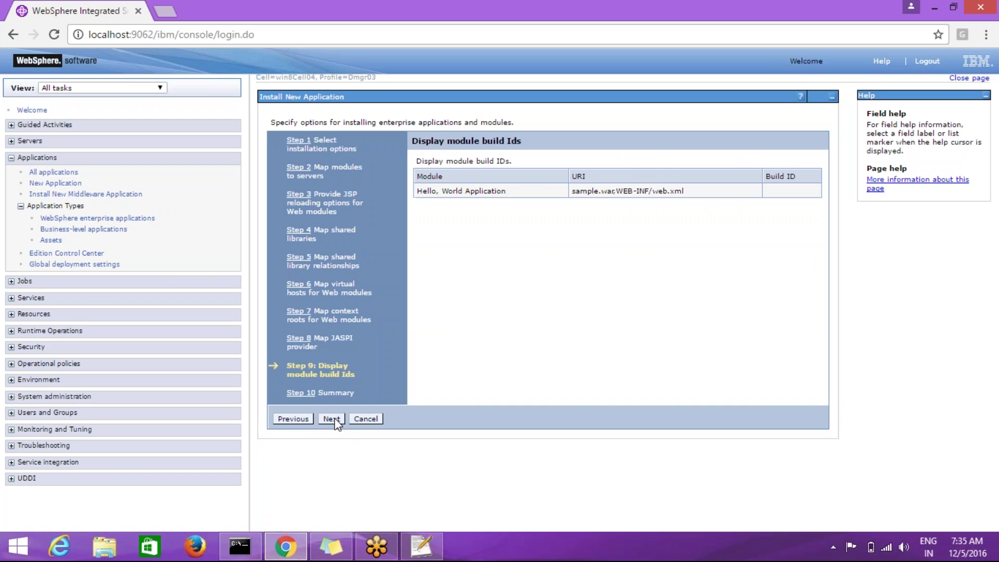
left_click(334, 420)
scroll(354, 419, "down", 1)
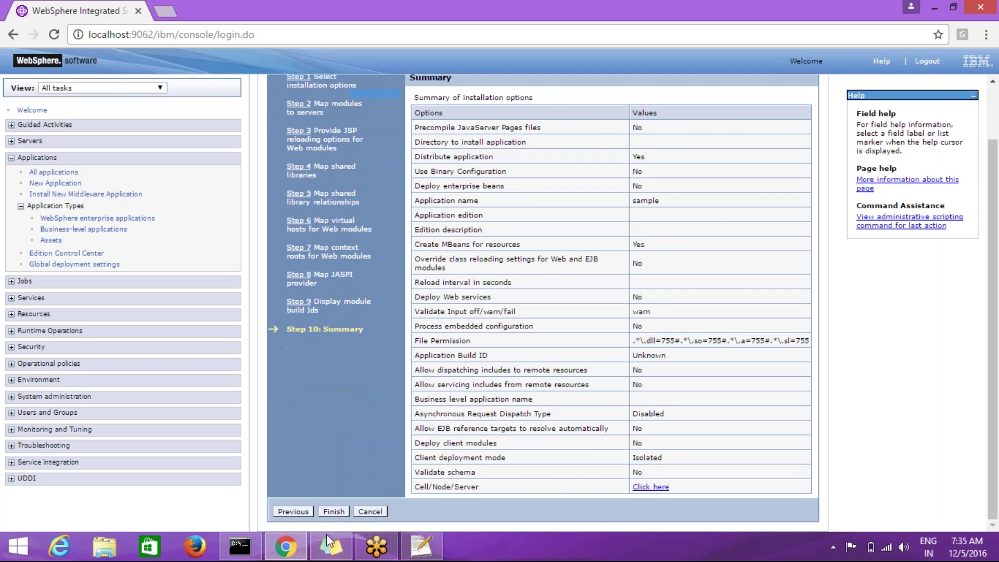
Finish installing sample, review the changes and save them to the master configuration with Synchronize changes with Nodes enabled.
left_click(333, 512)
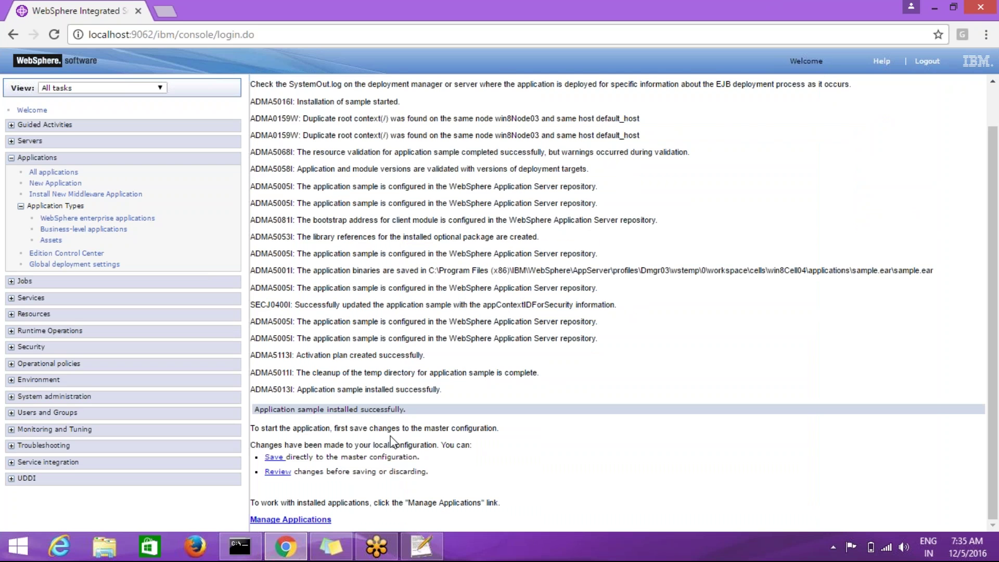
left_click(275, 472)
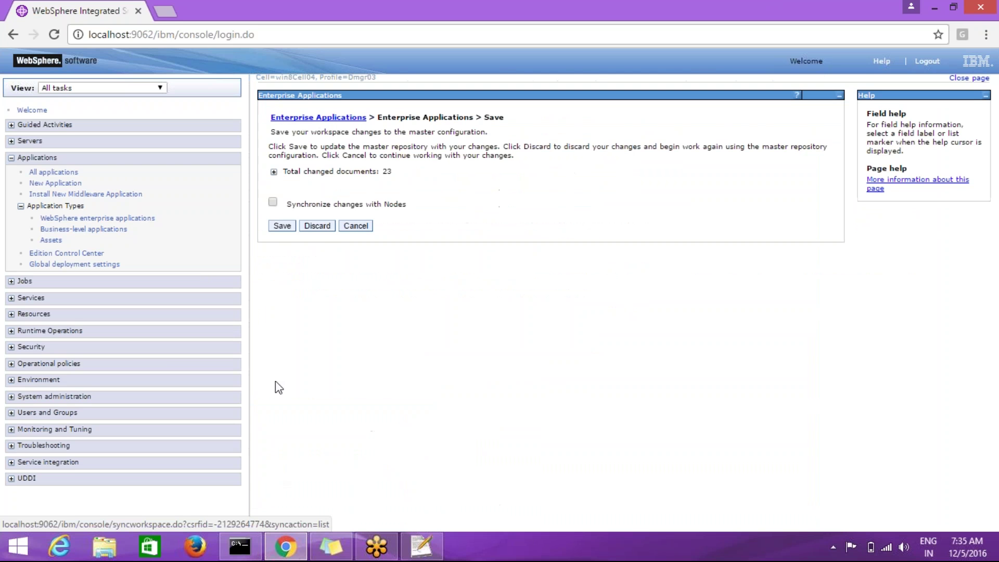
left_click(272, 202)
left_click(282, 227)
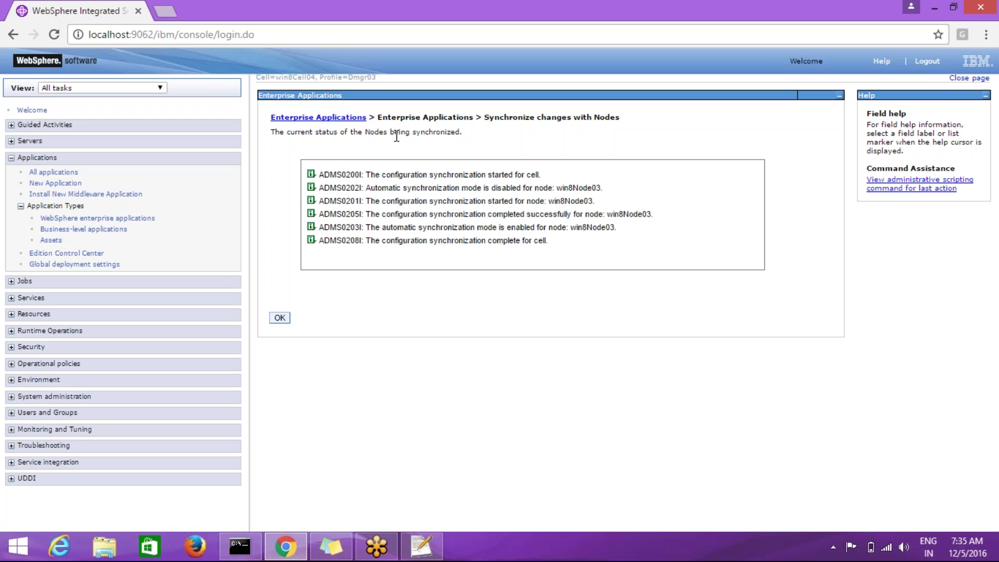
left_click(279, 318)
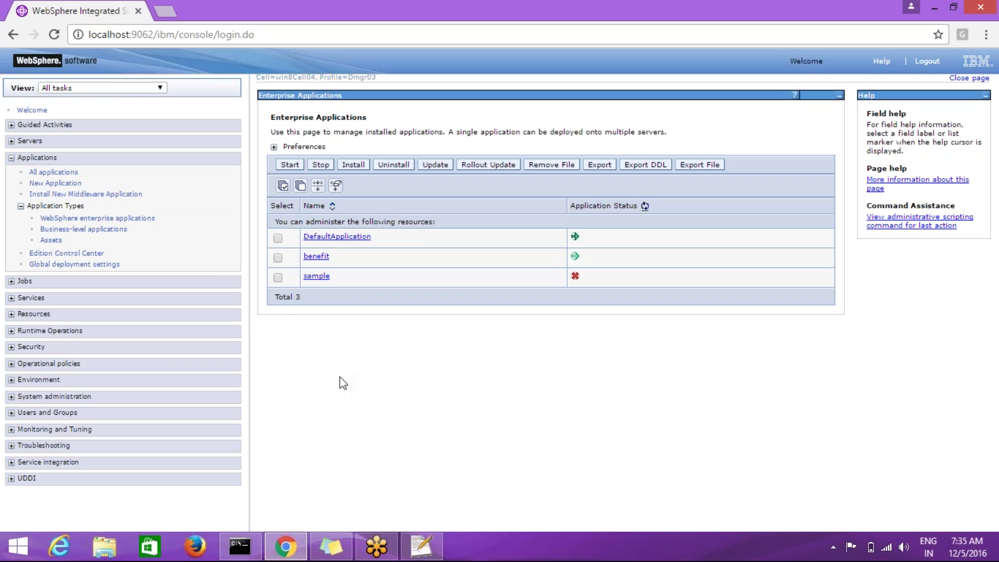
Try to start the sample application from the Enterprise Applications list.
left_click(278, 278)
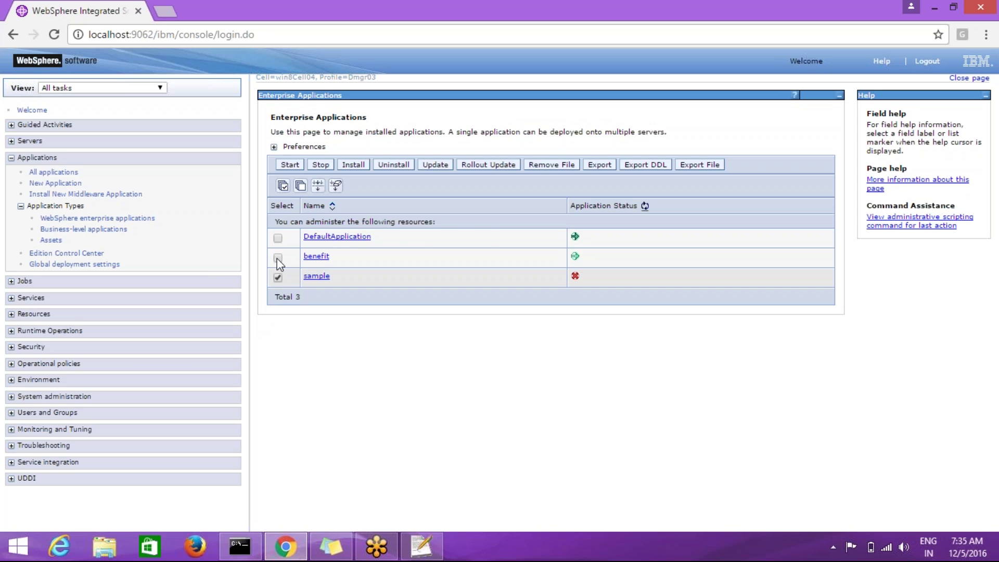
left_click(290, 165)
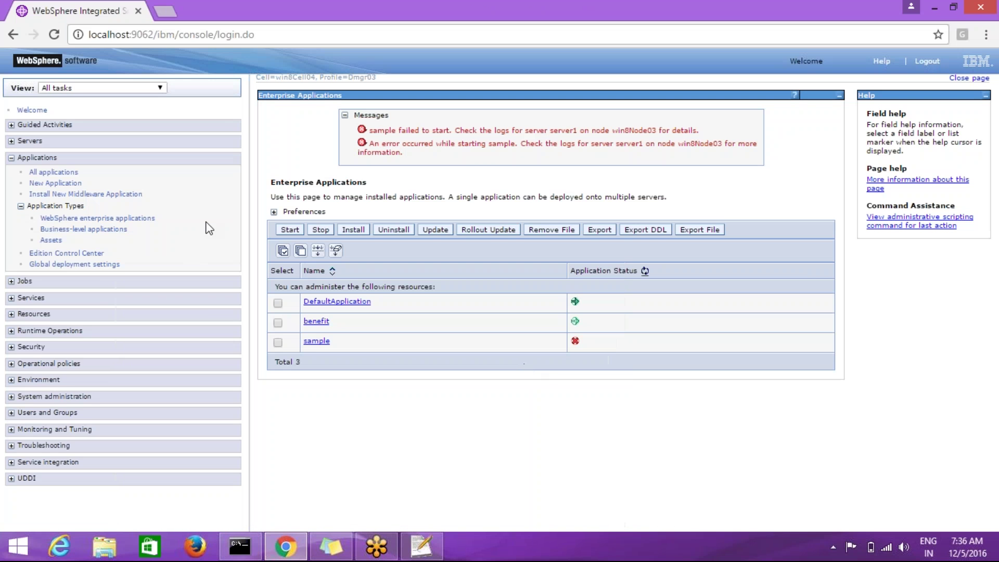
Stop server1 and server2 on win8Node03 from the WebSphere application servers list.
left_click(11, 141)
left_click(21, 179)
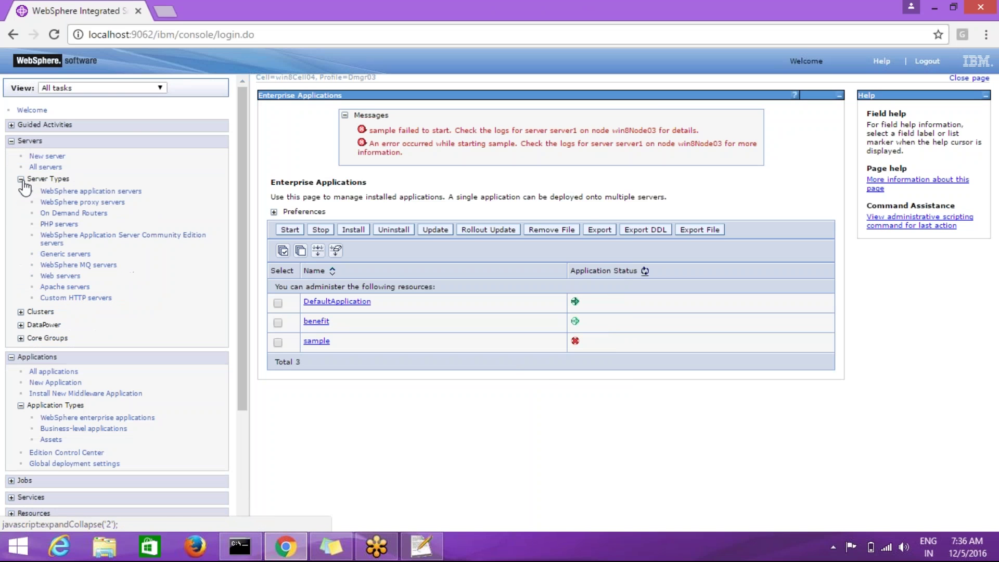
left_click(91, 191)
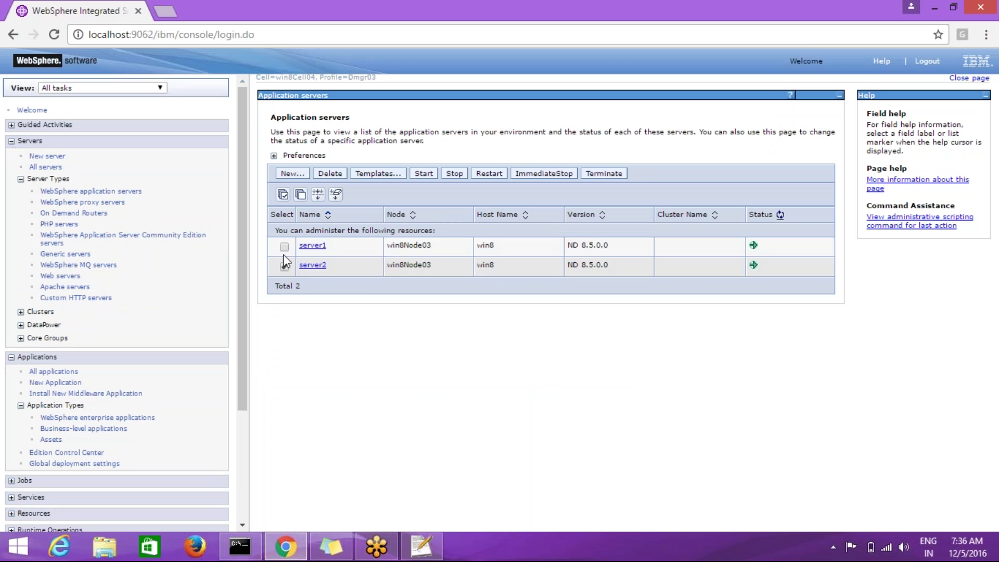
left_click(284, 247)
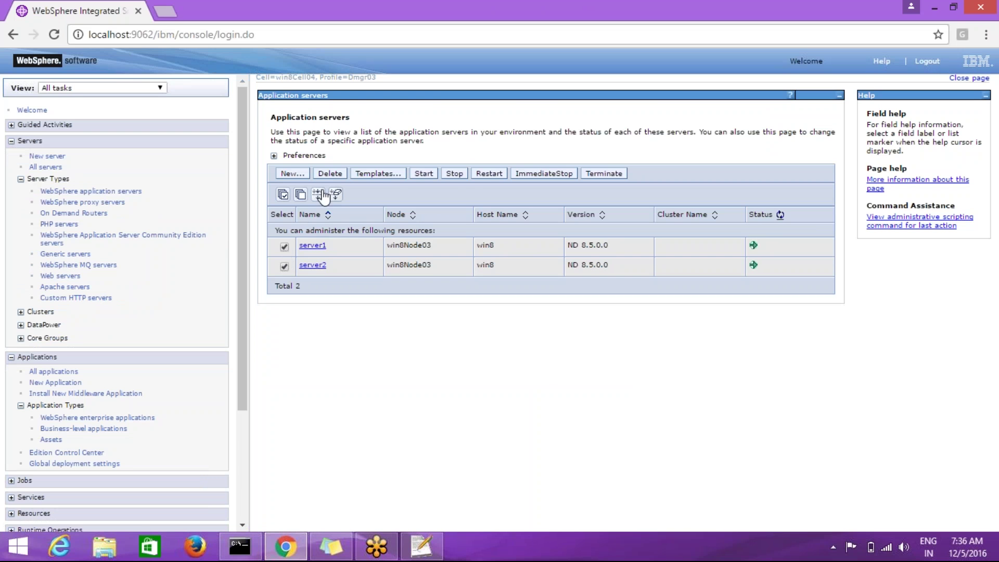
left_click(453, 173)
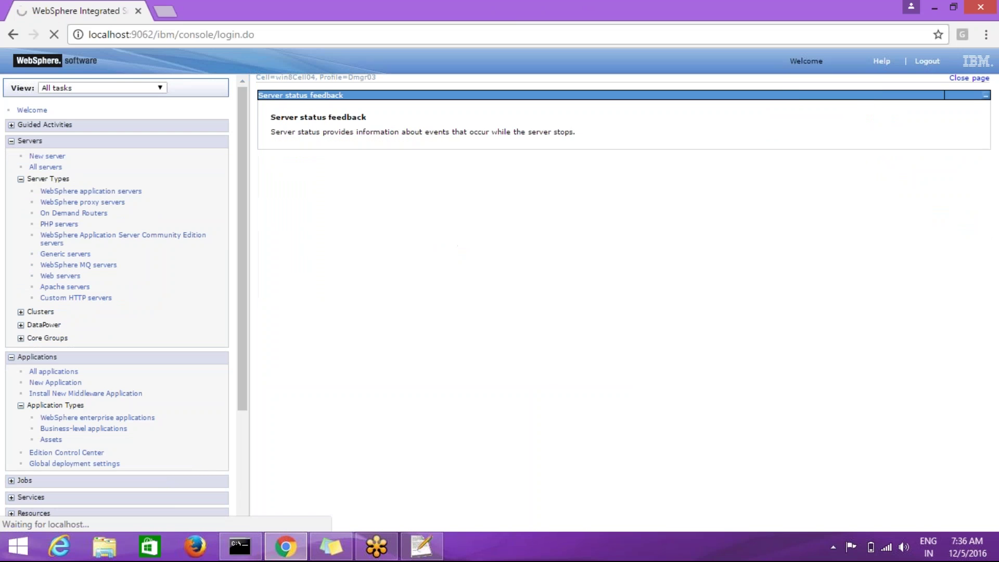
left_click(280, 363)
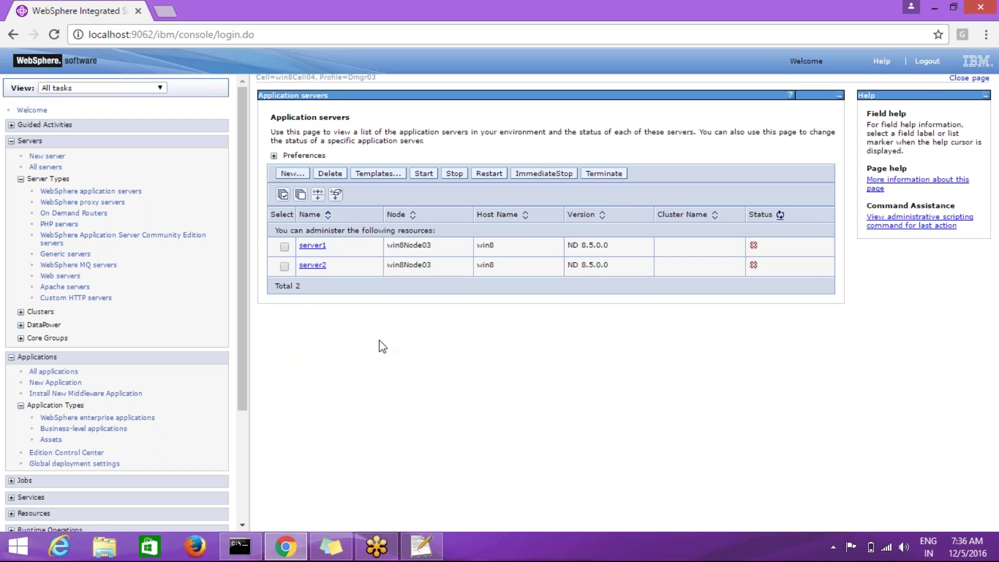
Switch to the Command Prompt and stop the AppSrv04 node agent with stopNode.bat.
left_click(242, 551)
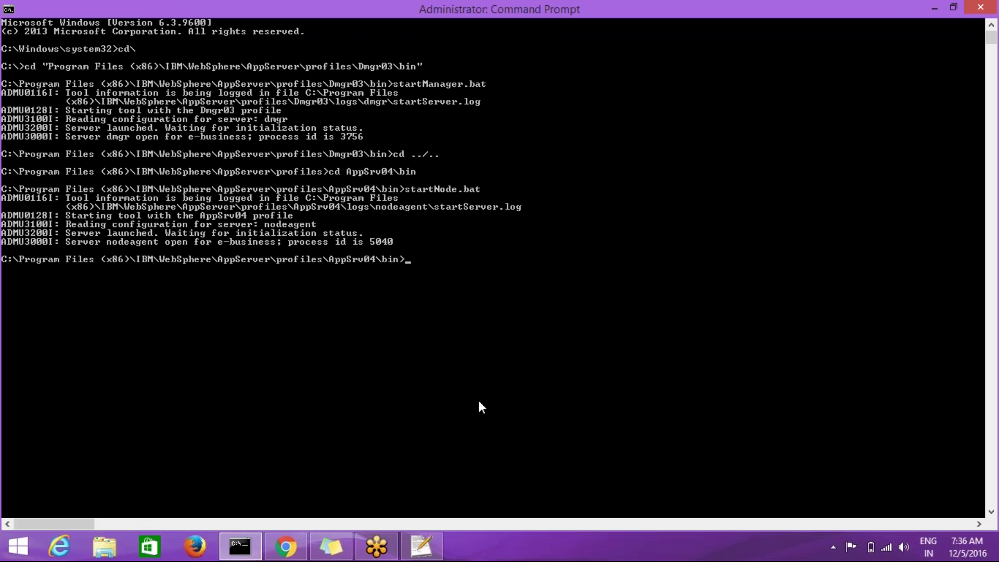
type("stopNode.bat")
key("Return")
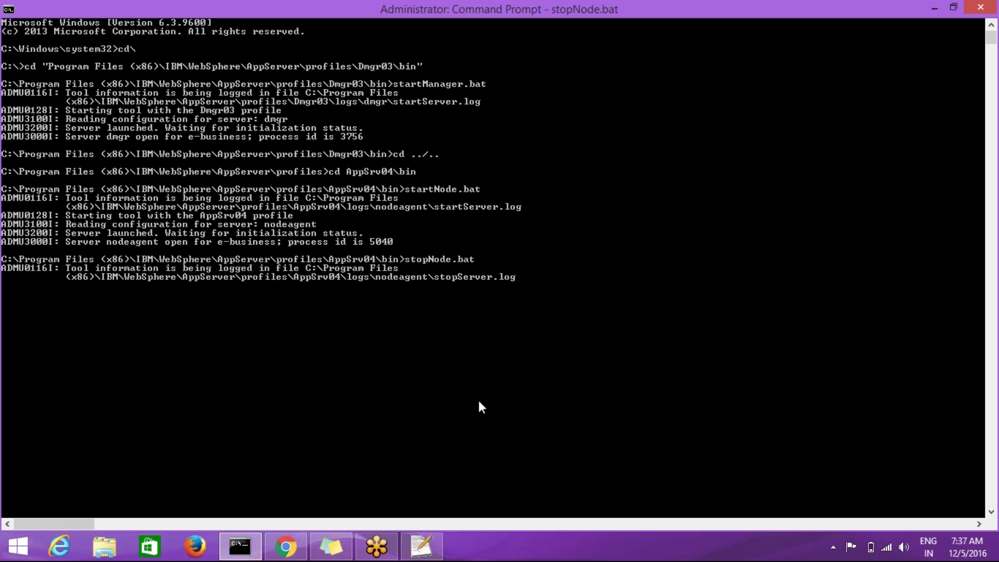
scroll(394, 368, "down", 5)
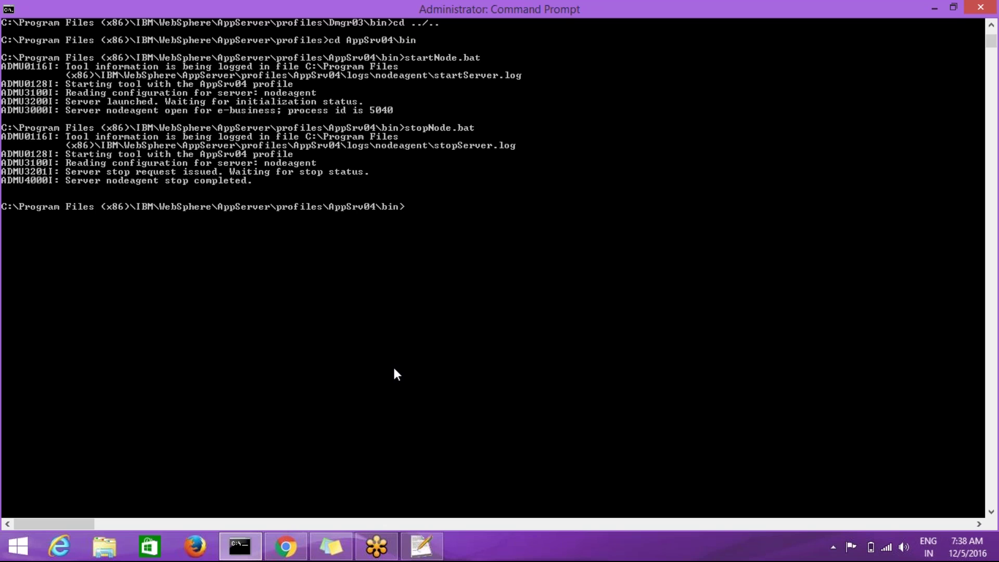
Change to the Dmgr03\bin directory and stop the deployment manager with stopManager.bat.
type("cd ../..")
key("Return")
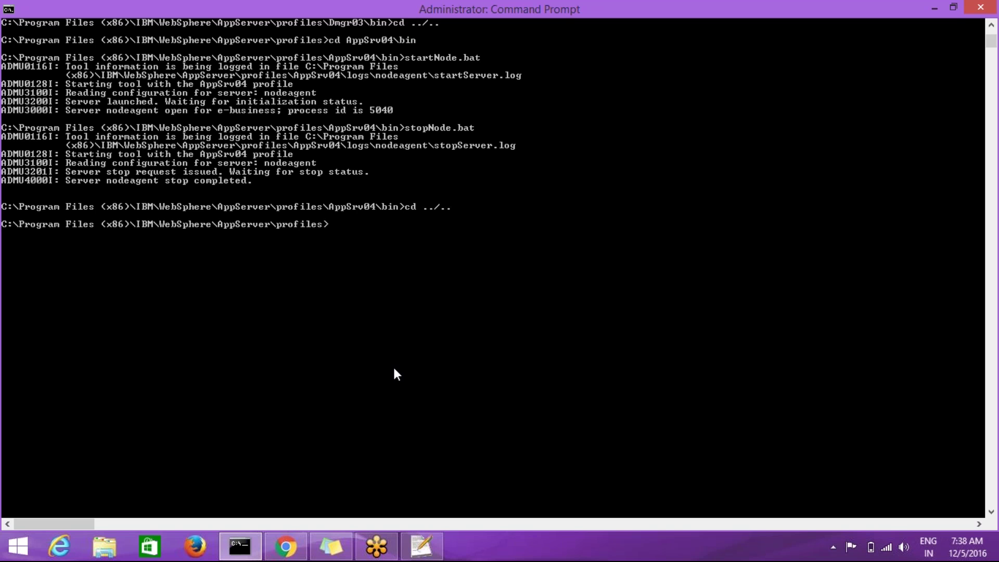
type("cd d")
key("Tab")
type("\bin")
key("Return")
type("stopM")
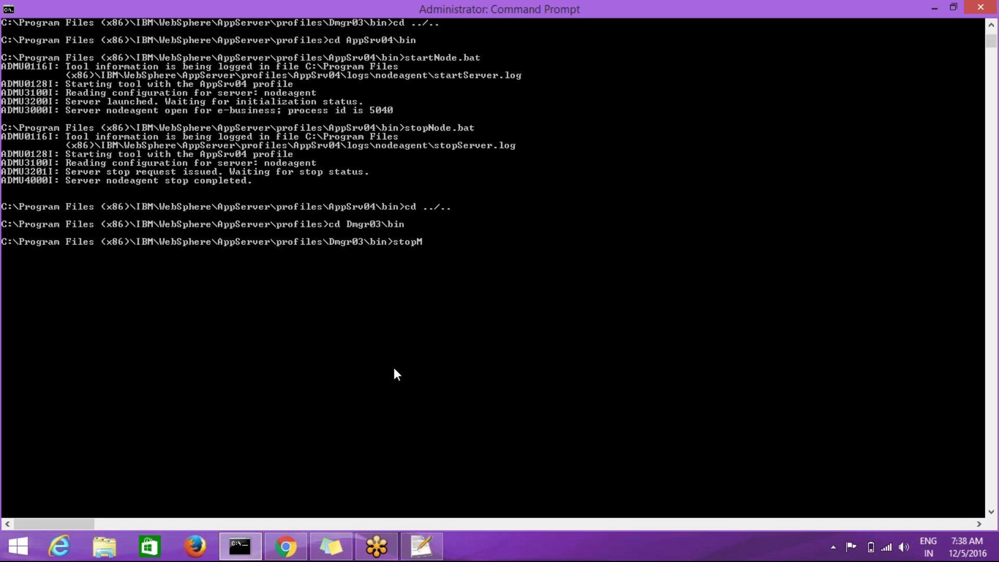
key("Tab")
key("Return")
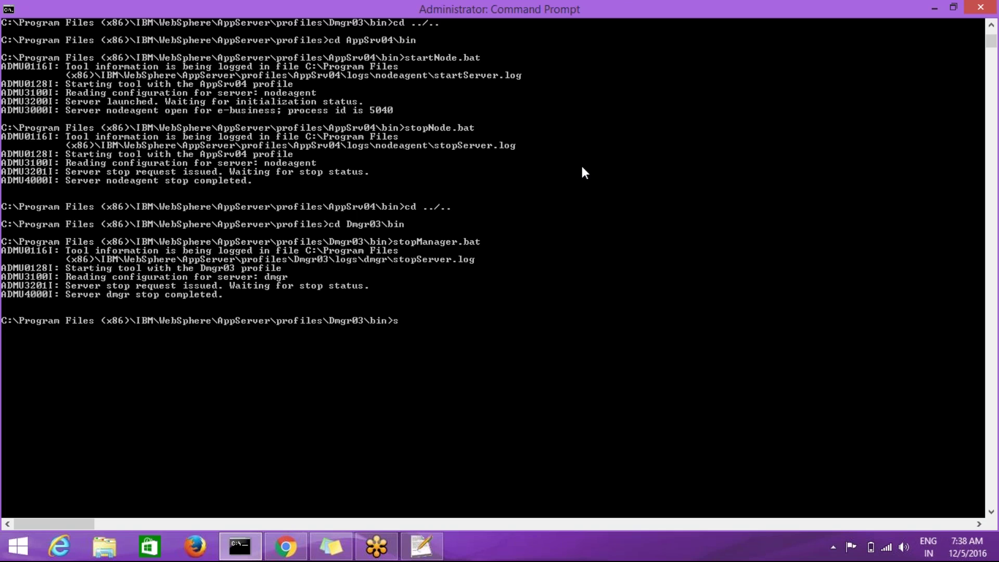
Start the Dmgr03 deployment manager again with startManager.bat.
type("tartManager.bat")
key("Return")
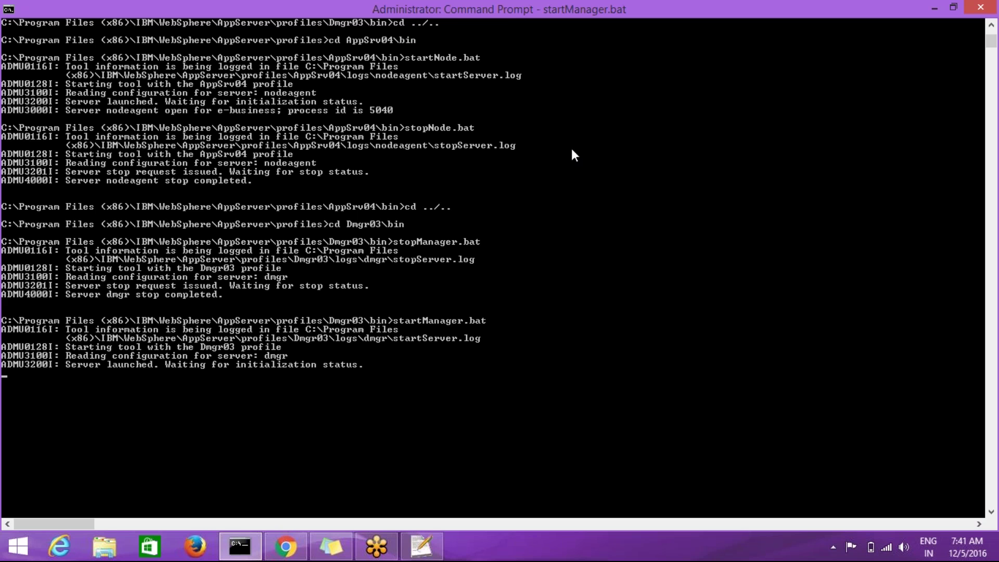
scroll(520, 276, "down", 3)
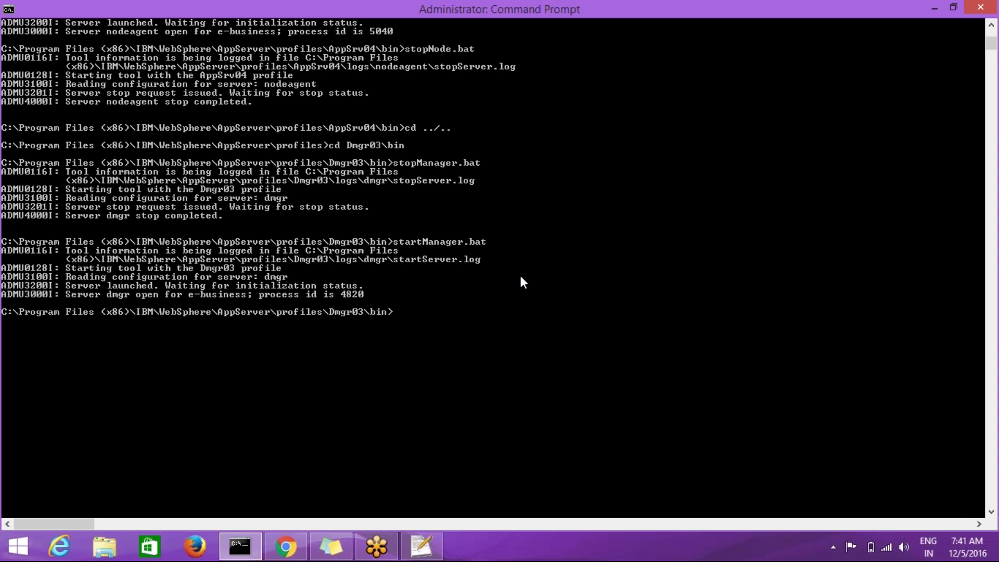
Change to the AppSrv04\bin directory and start the node agent with startNode.bat.
type("cd ../..")
key("Return")
type("cd AppSrv02")
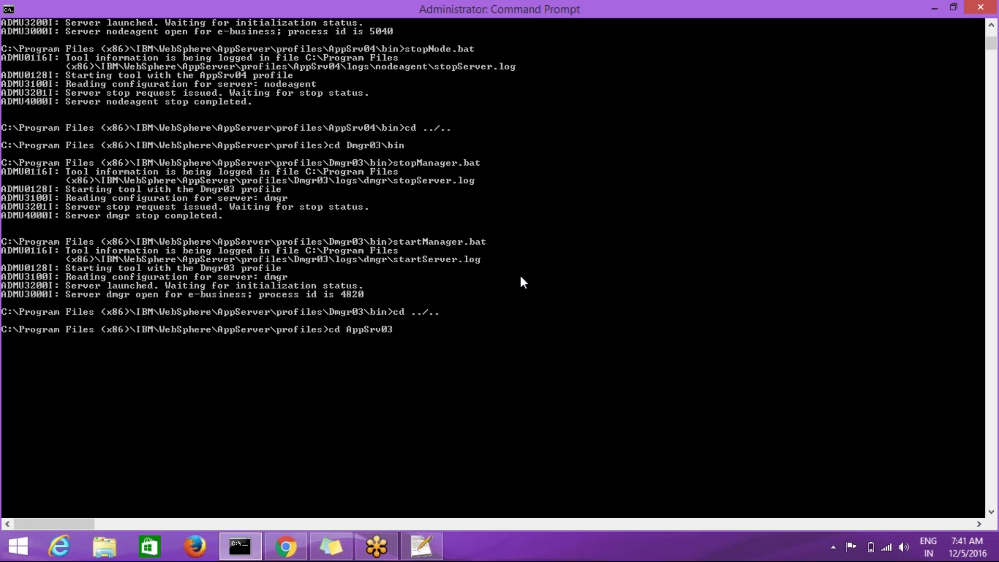
key("BackSpace")
type("4\\bin")
key("Return")
type("startN")
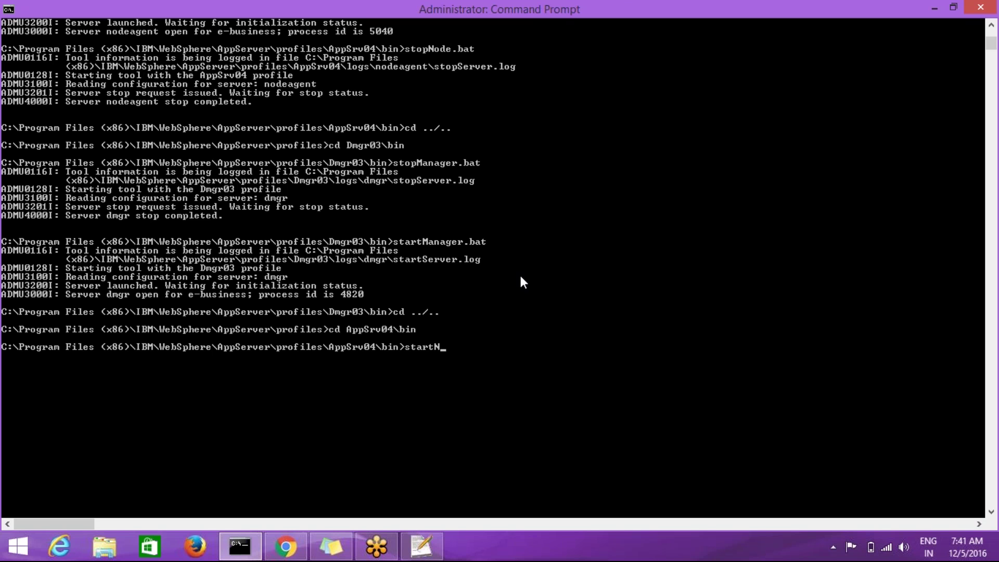
key("Tab")
key("Return")
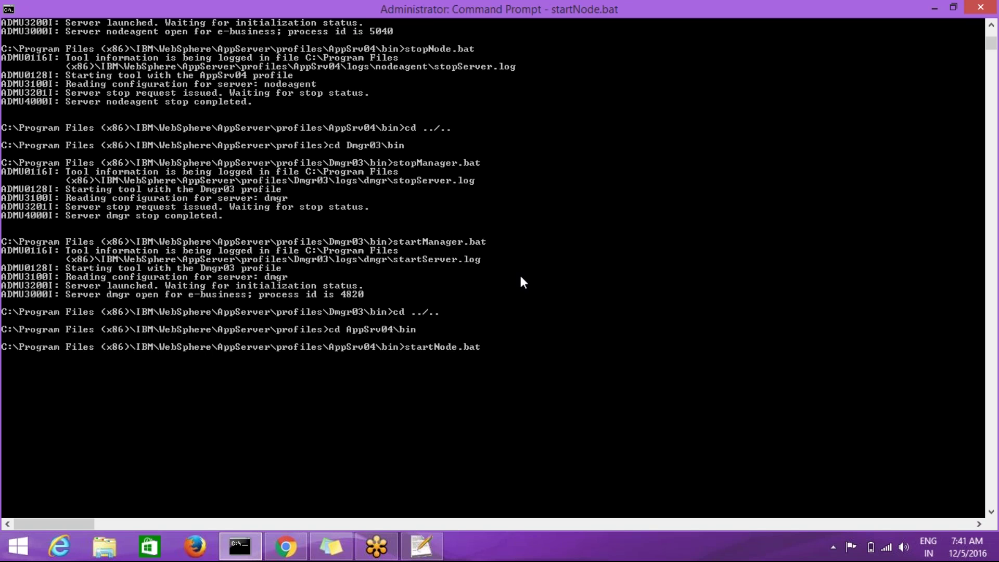
Switch to Chrome, replace the old console tab with a new one and open localhost:9062/ibm/console.
left_click(299, 538)
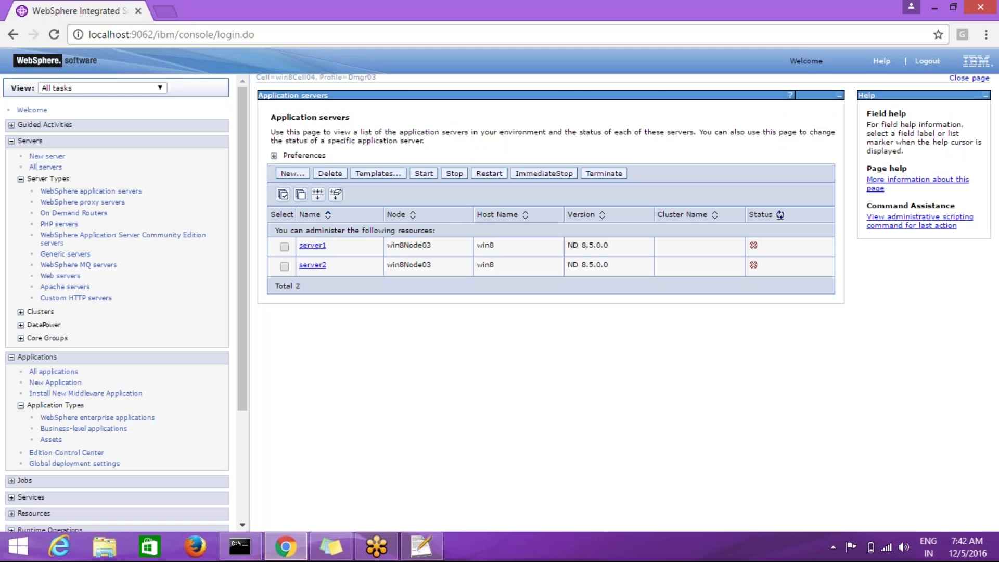
left_click(167, 11)
left_click(138, 11)
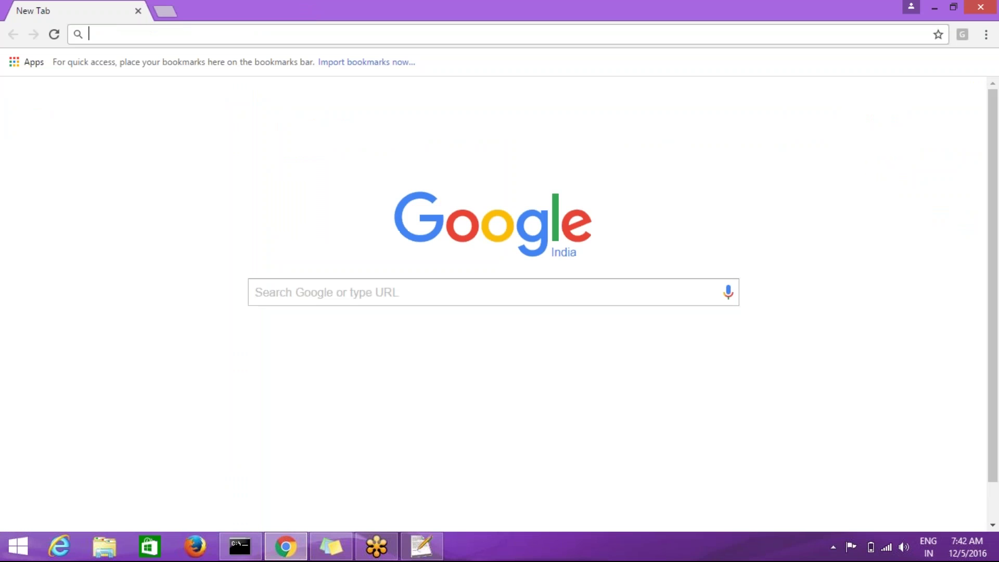
type("lo")
key("End")
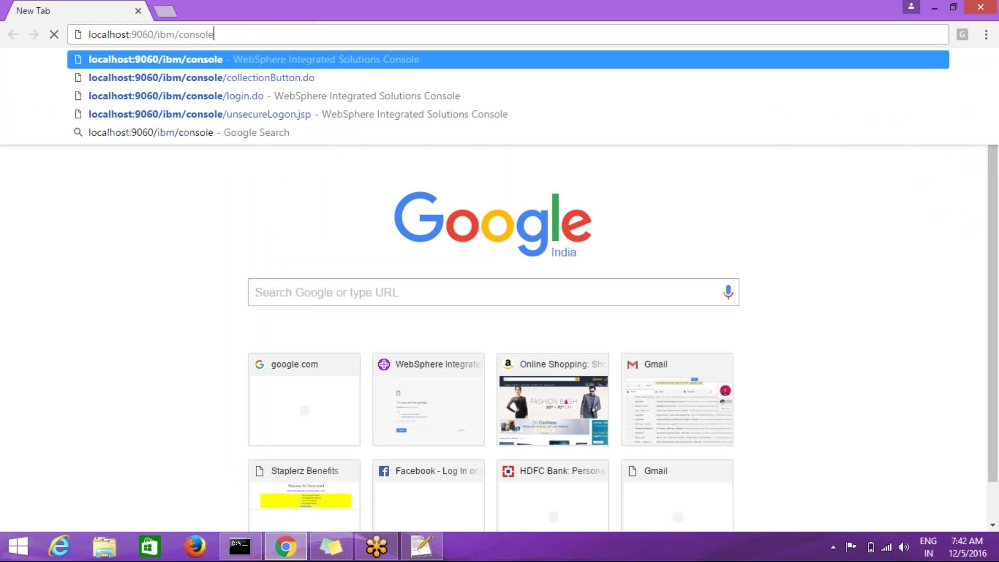
left_click(167, 35)
key("BackSpace")
type("2")
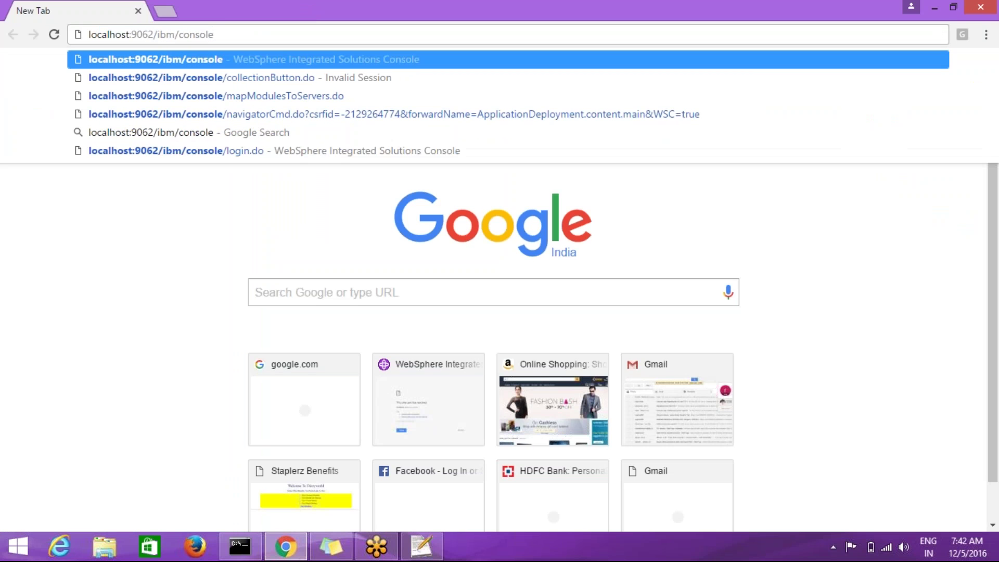
key("Return")
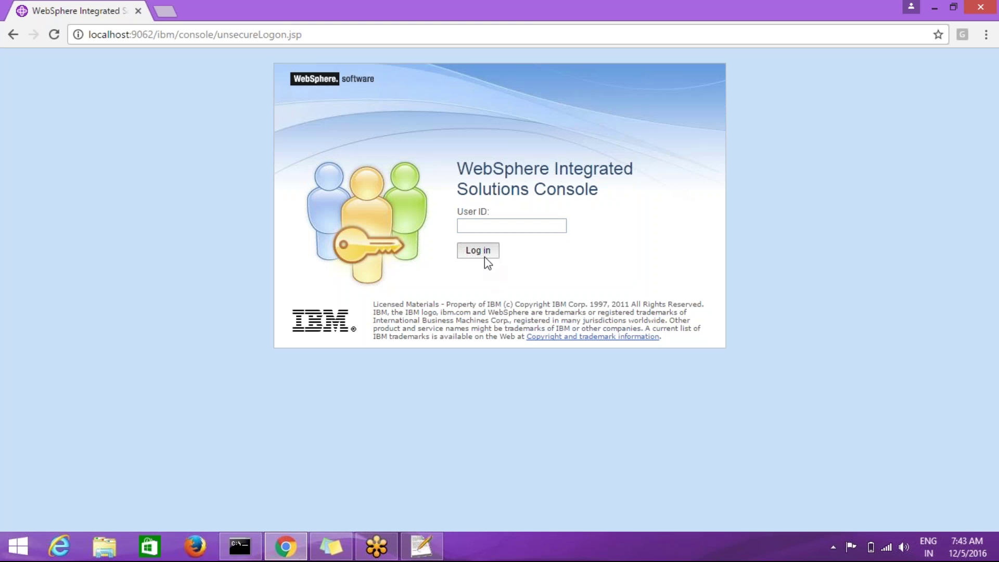
Log in to the WebSphere console with a blank User ID and check the node agent startup in the Command Prompt meanwhile.
left_click(485, 256)
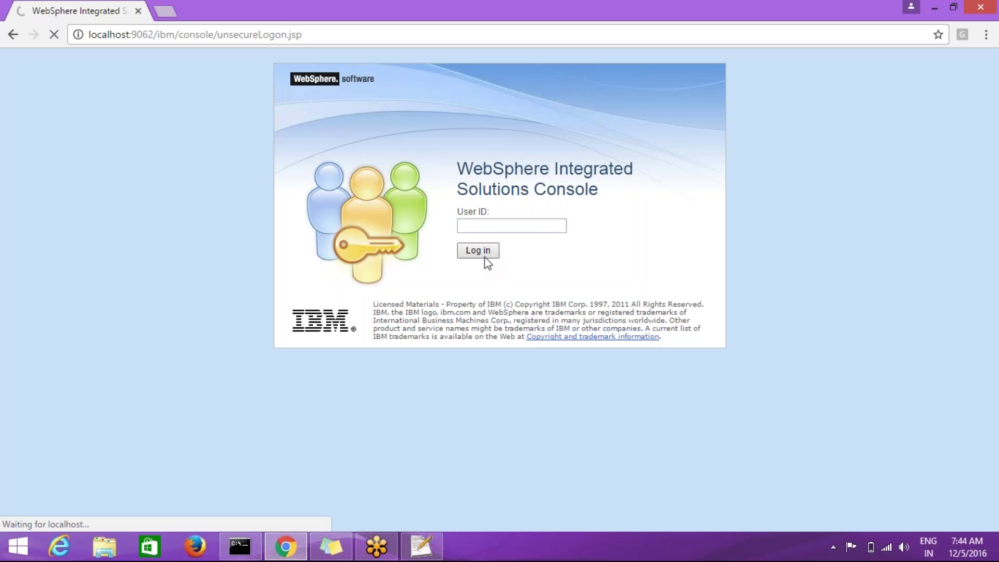
left_click(257, 552)
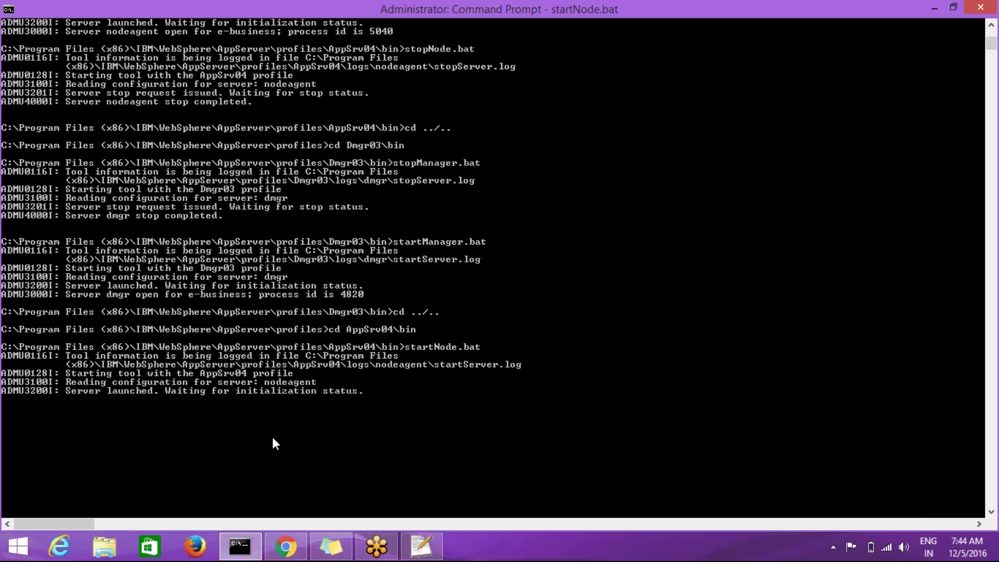
left_click(295, 547)
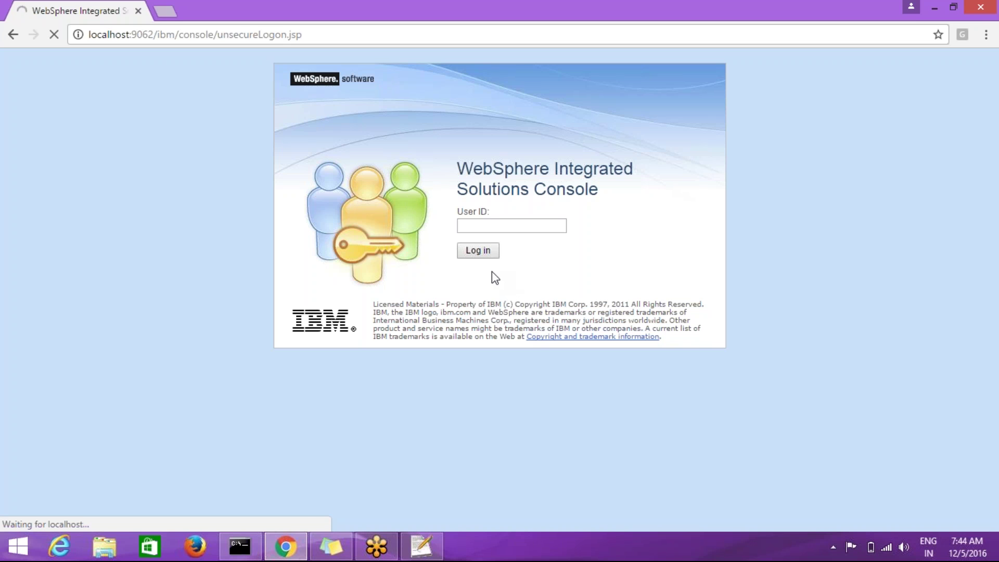
left_click(239, 546)
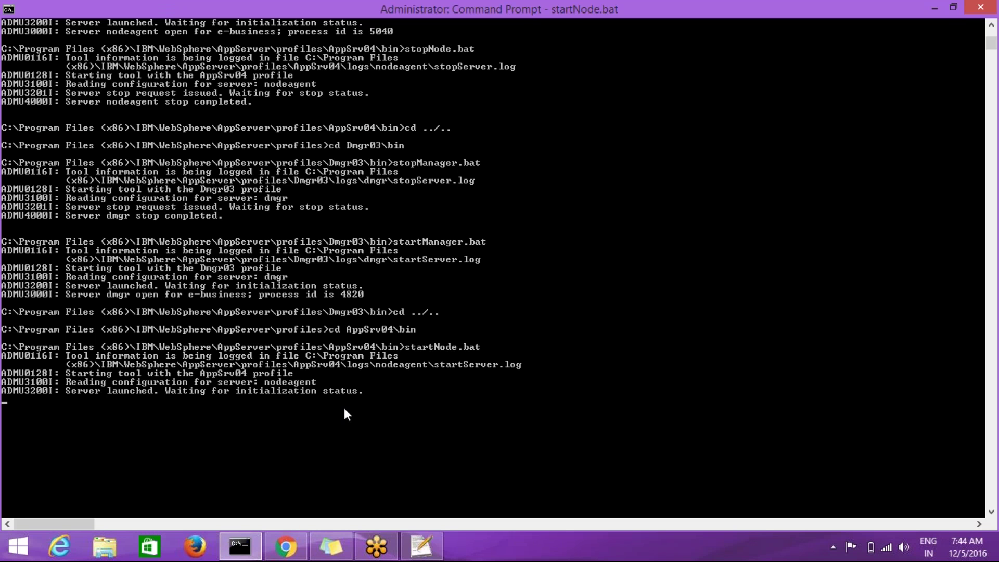
left_click(296, 544)
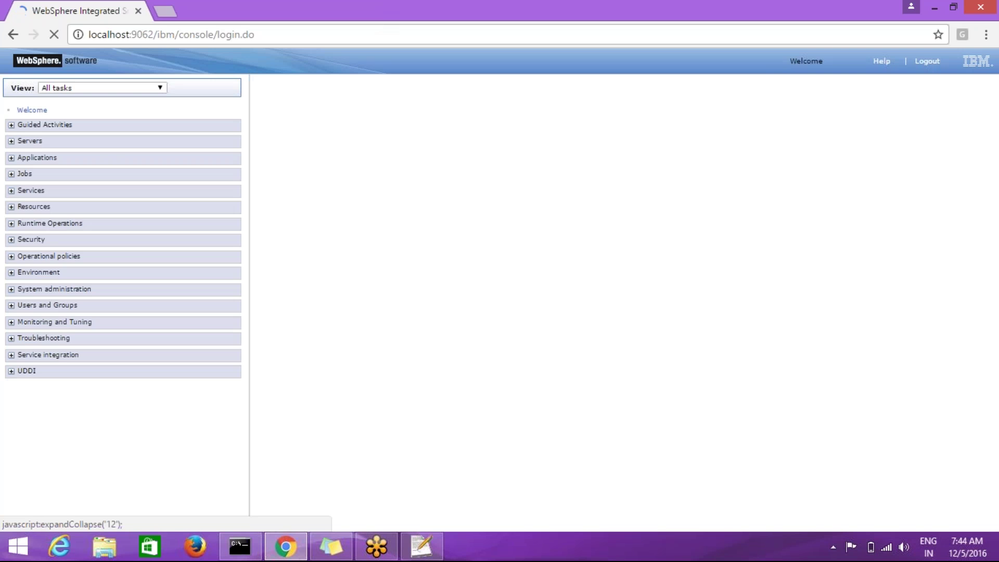
Open the WebSphere enterprise applications page and expand Server Types under Servers in the console navigation.
left_click(12, 158)
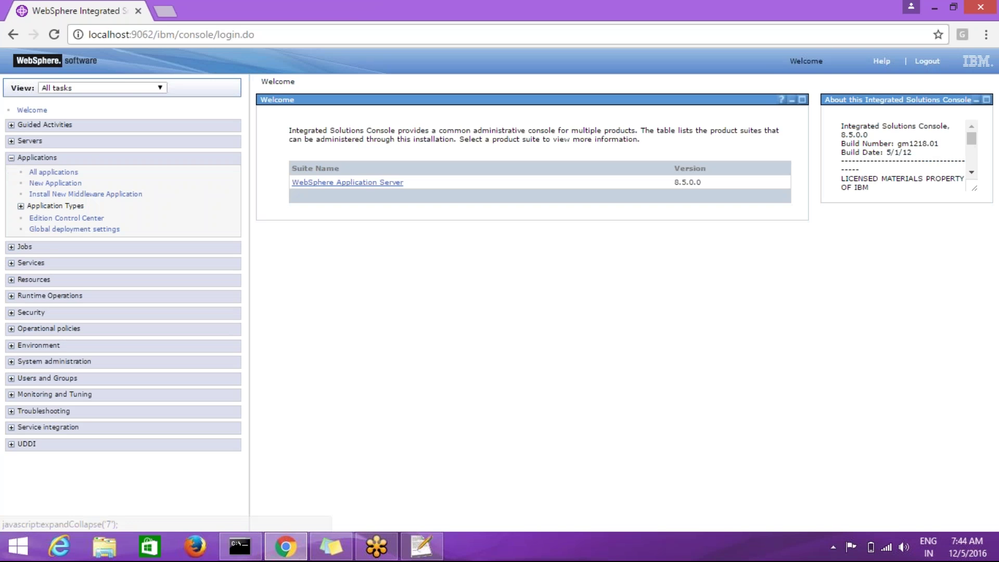
left_click(21, 206)
left_click(74, 220)
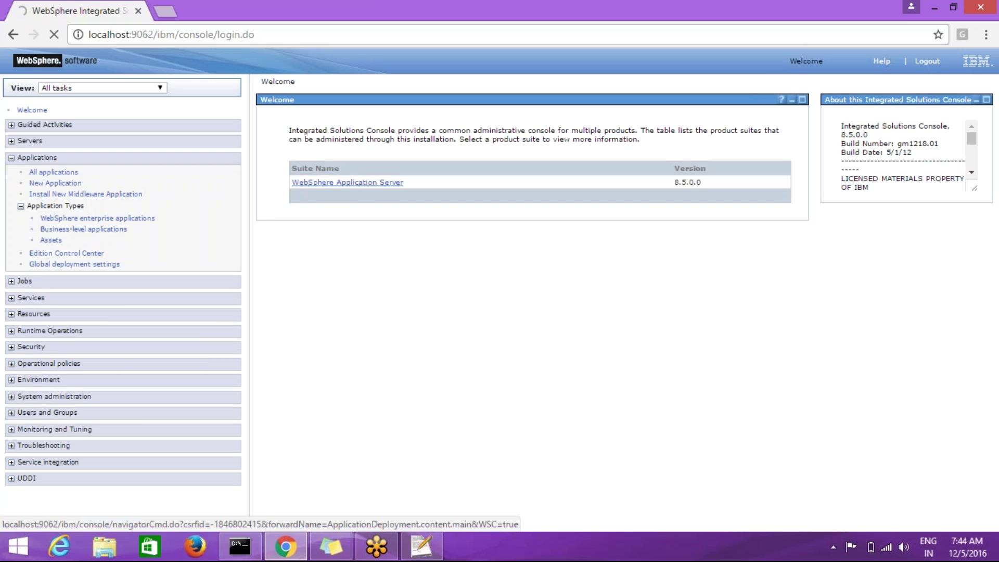
left_click(11, 141)
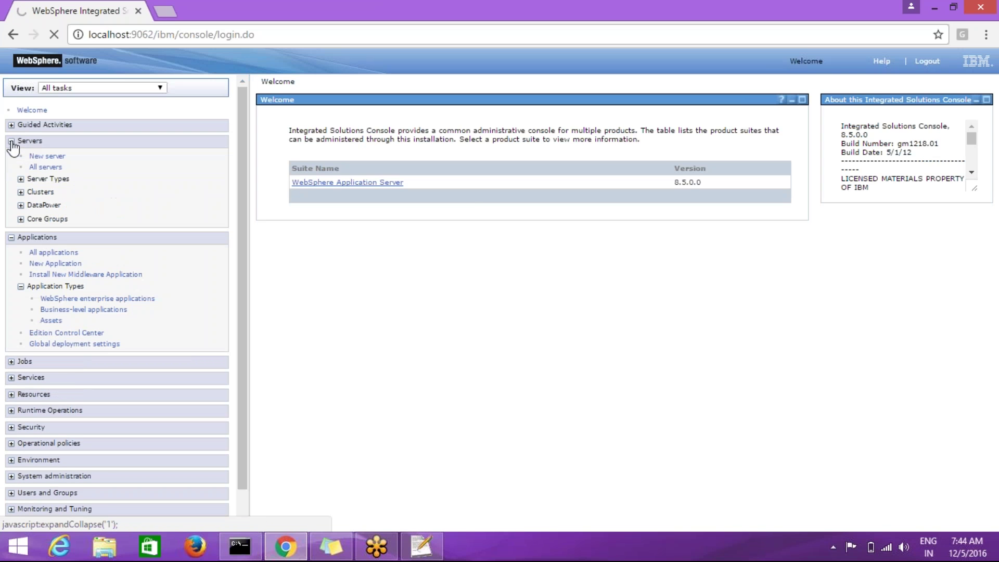
left_click(21, 179)
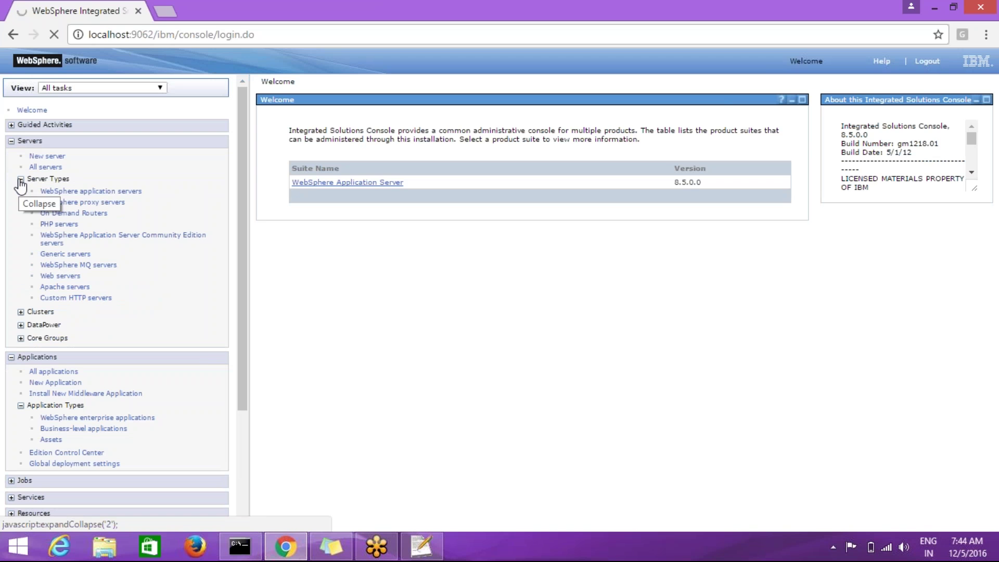
Switch to the Command Prompt, check the startNode.bat output for the node agent and return to Chrome.
left_click(252, 553)
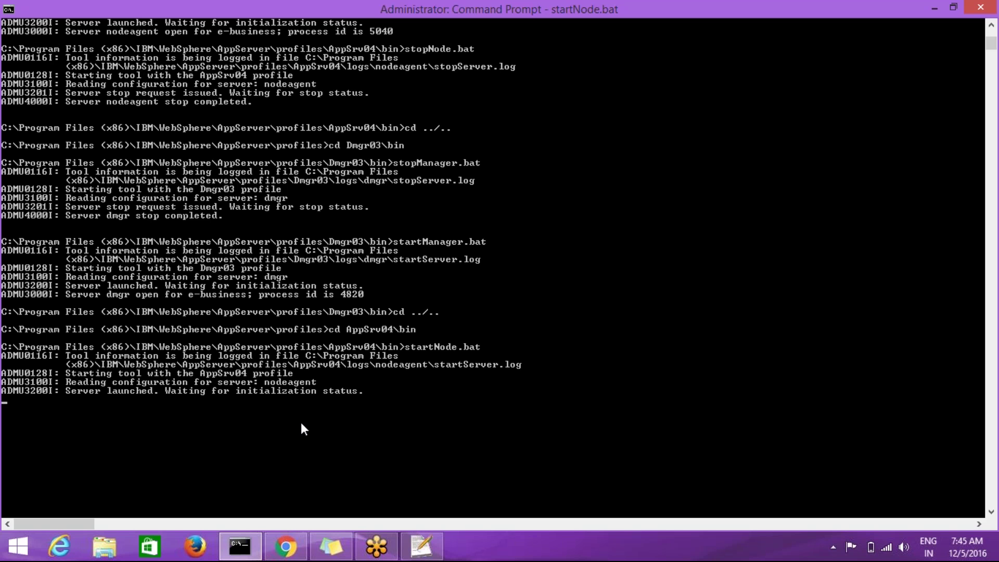
scroll(301, 427, "down", 4)
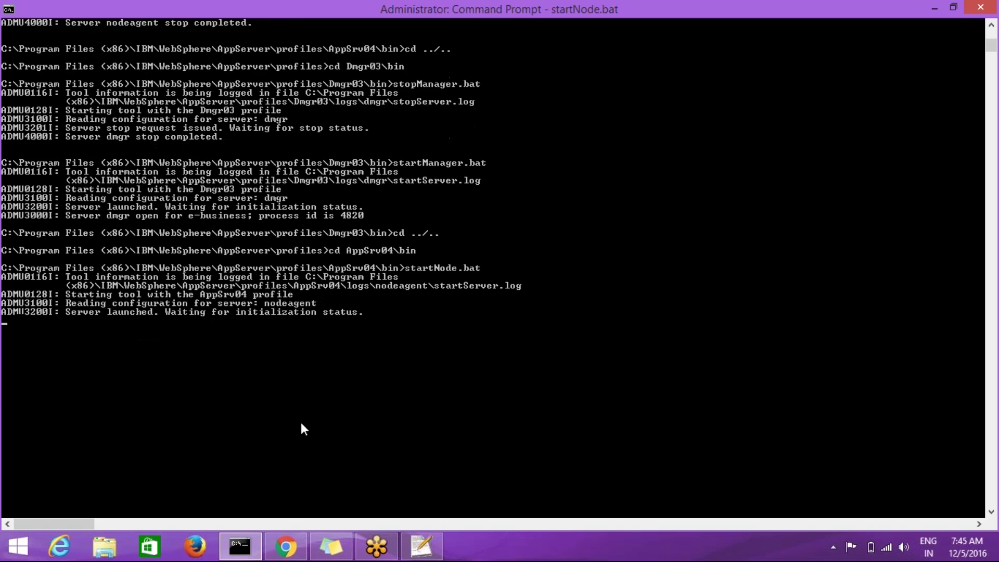
scroll(302, 423, "down", 1)
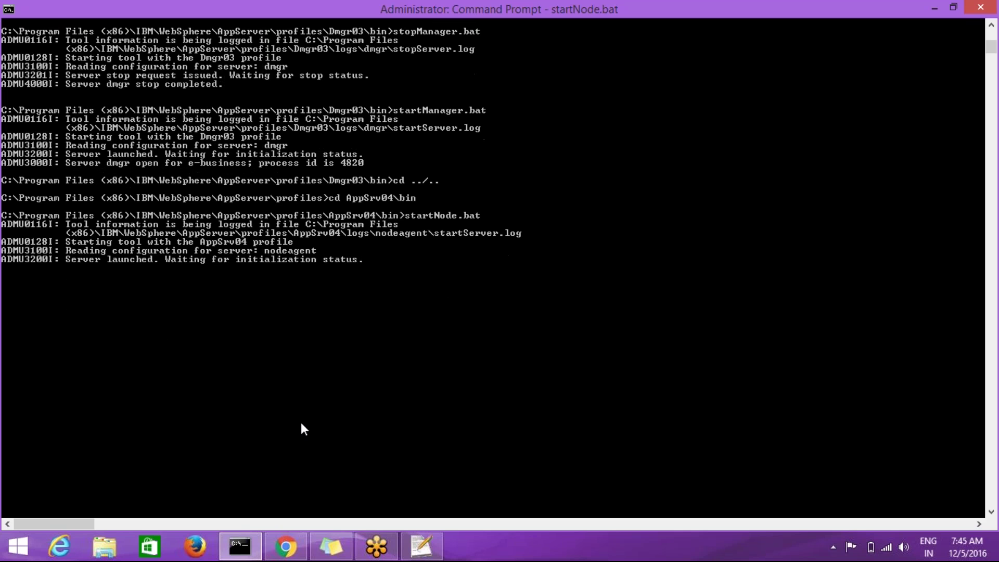
mouse_move(288, 547)
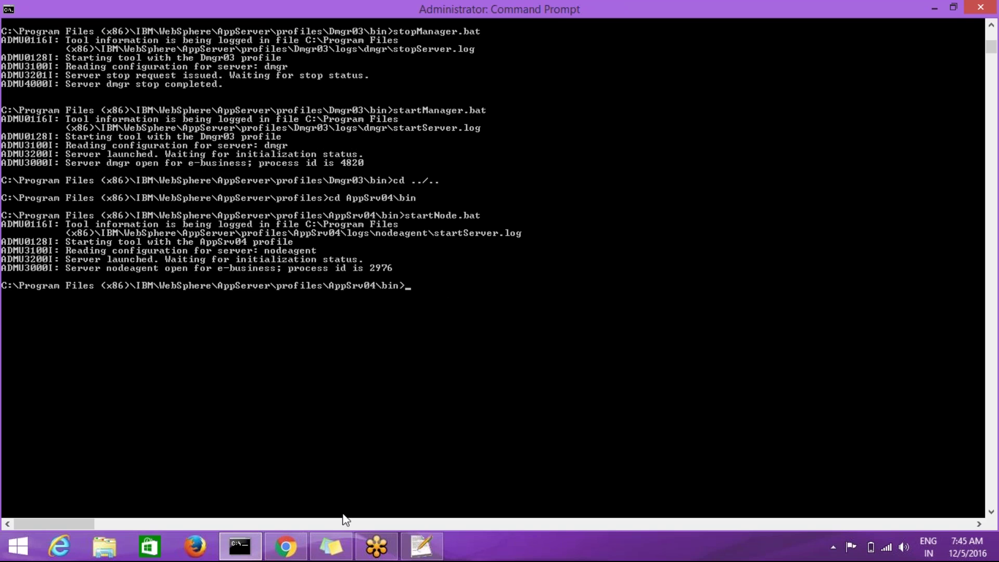
left_click(300, 550)
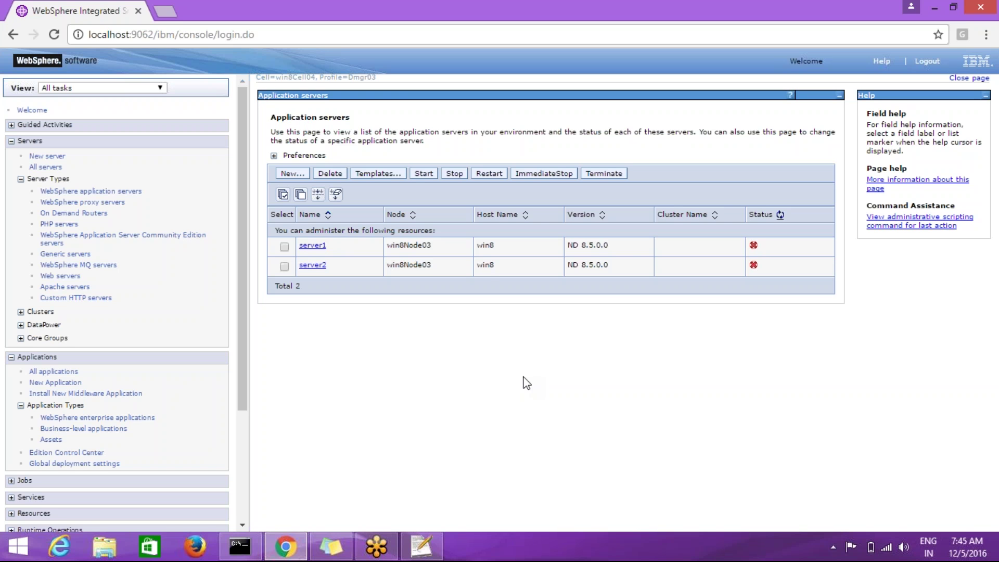
Start server1 and server2 together, wait for the startup and open the WebSphere enterprise applications list.
left_click(284, 247)
left_click(287, 266)
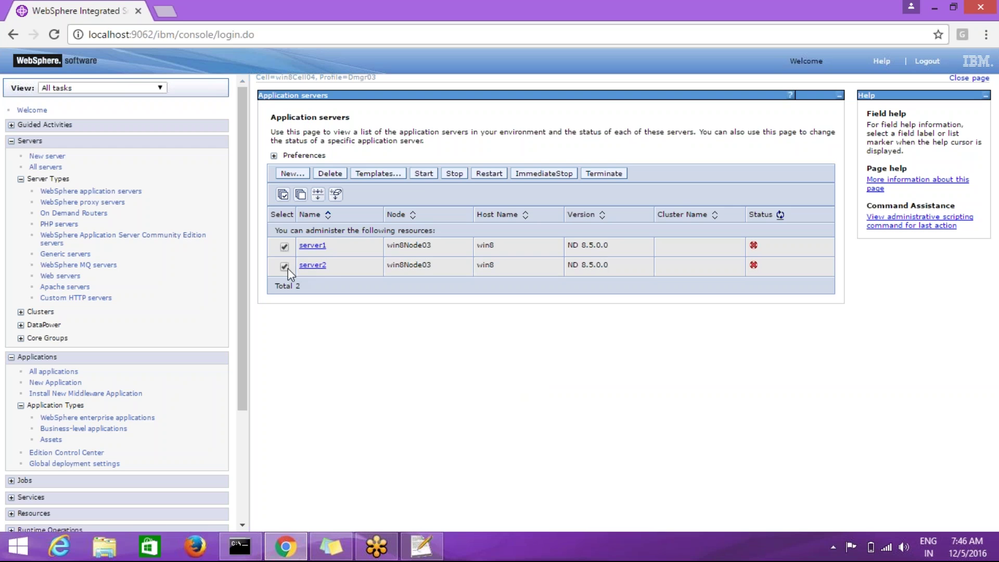
left_click(423, 174)
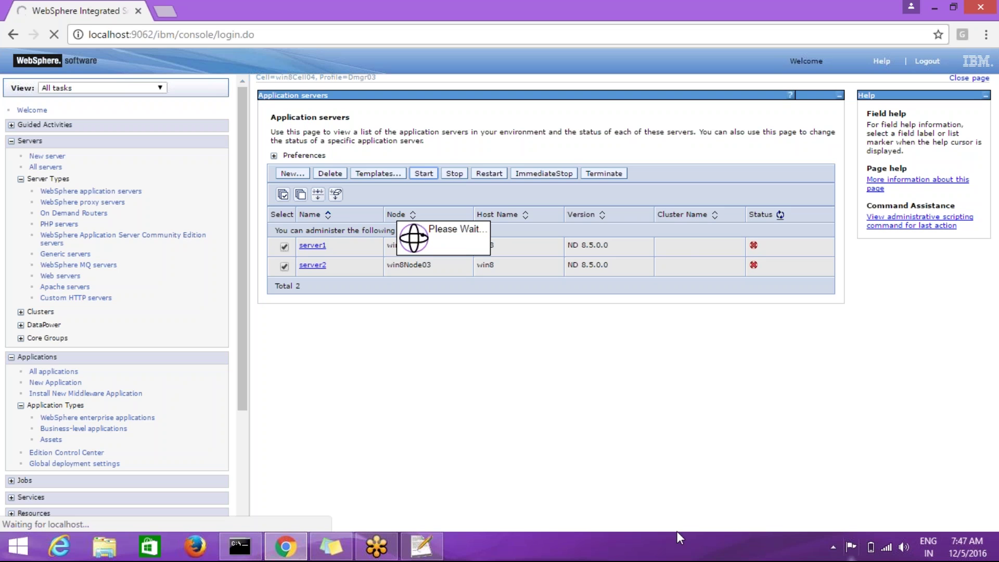
mouse_move(870, 548)
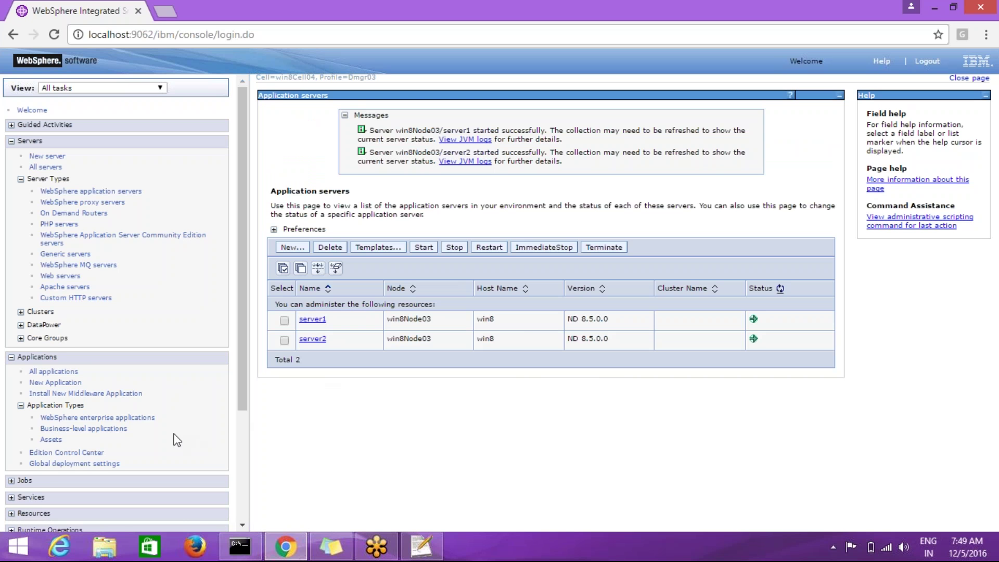
left_click(142, 415)
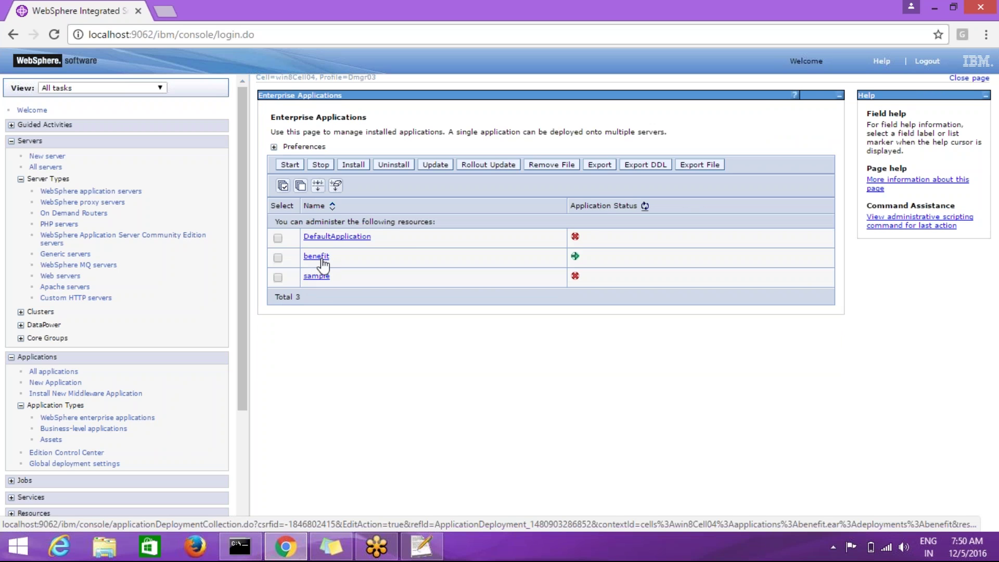
Switch to the morning notes in Notepad++ and add the heading "accesing the application" on line 224, followed by a blank line.
left_click(421, 546)
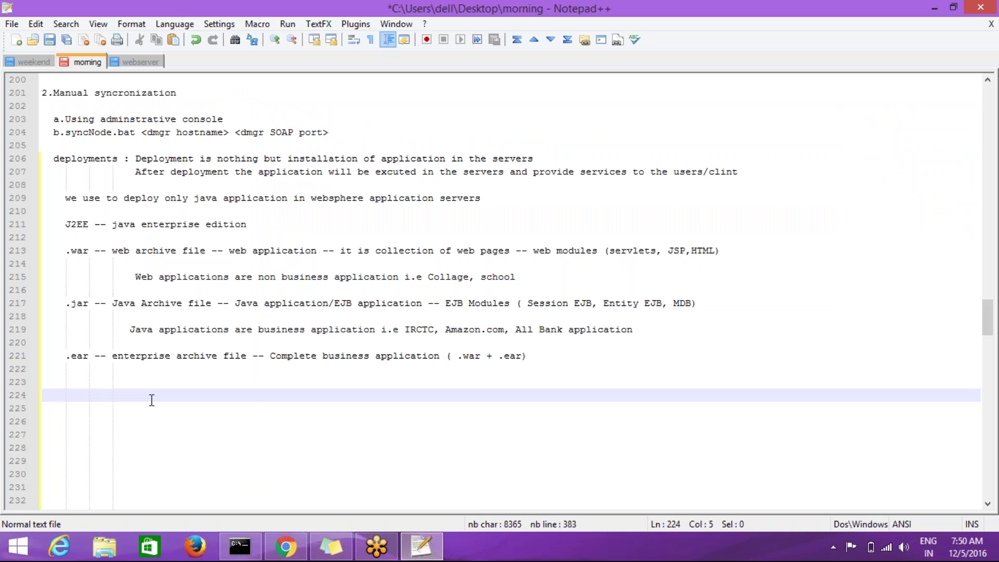
type("acces")
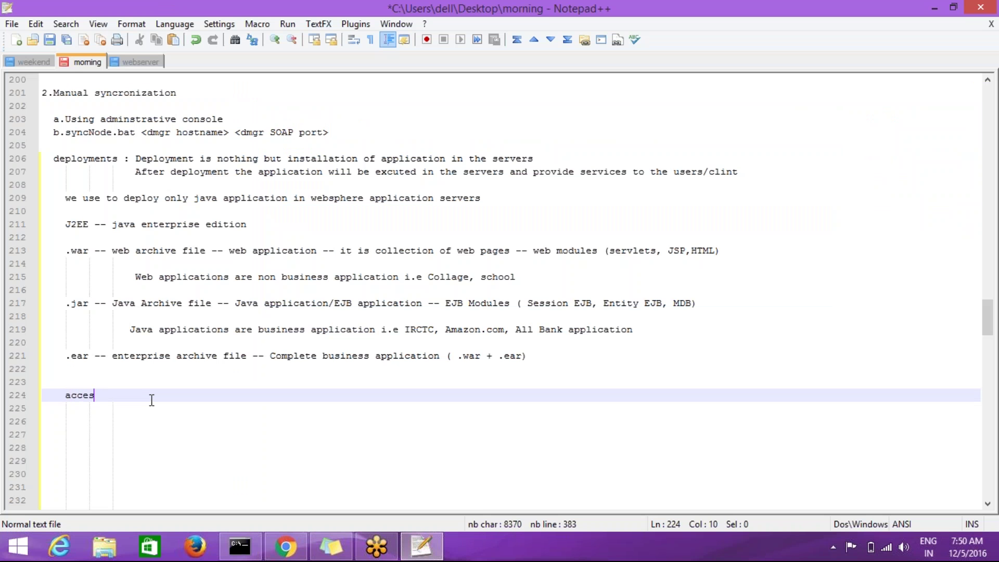
type("ing the application")
key("Return")
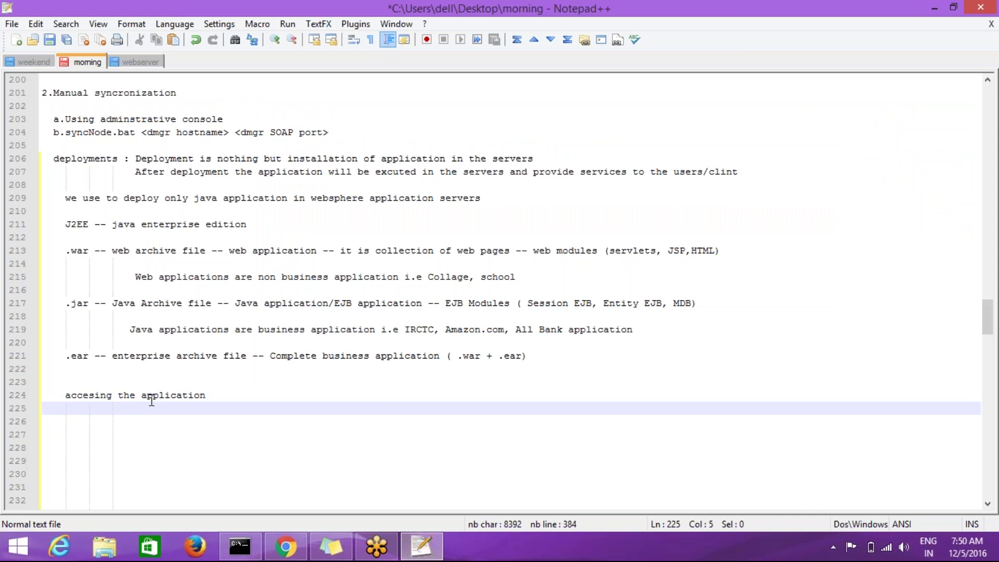
key("Return")
Add the lines "hostname of the server where we deployed the application" and "port of the server" under the heading.
type("hostname")
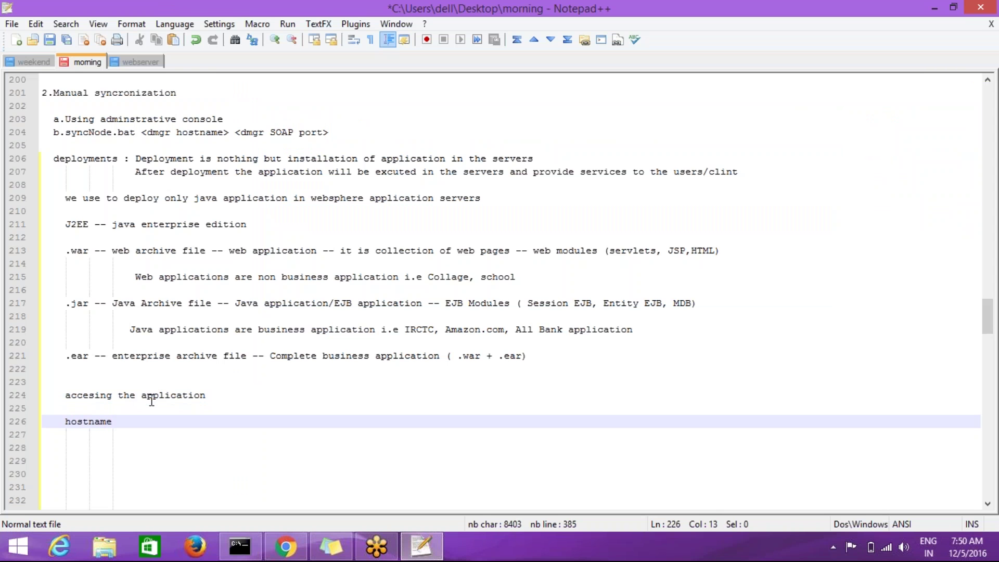
type(" of the server where we depl")
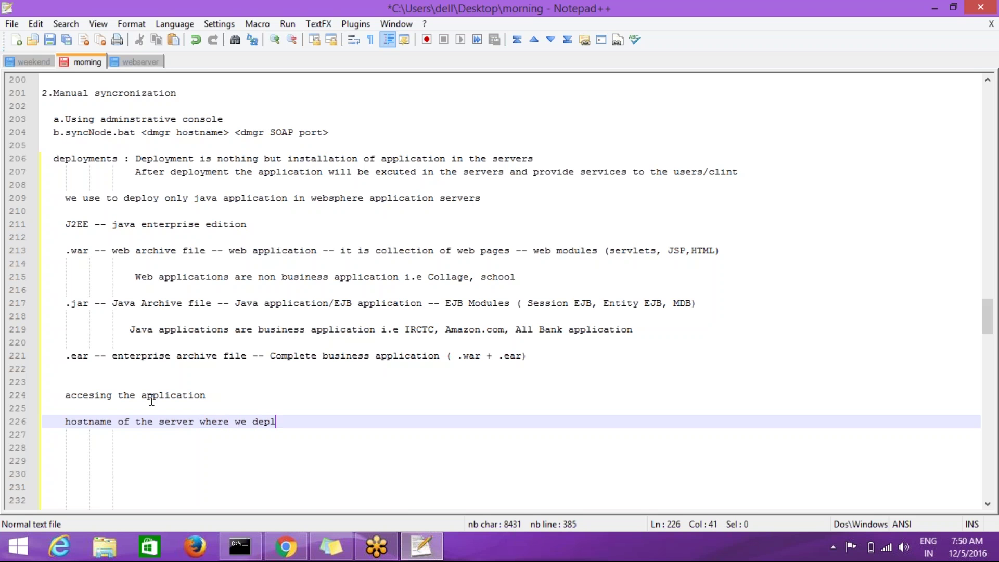
type("oyed the applicati")
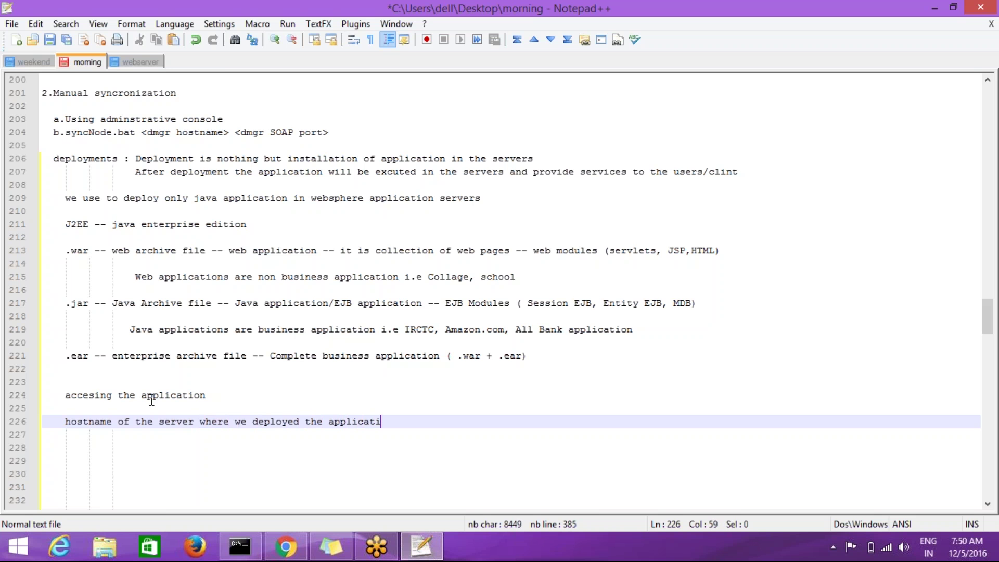
type("on")
key("Return")
type("po")
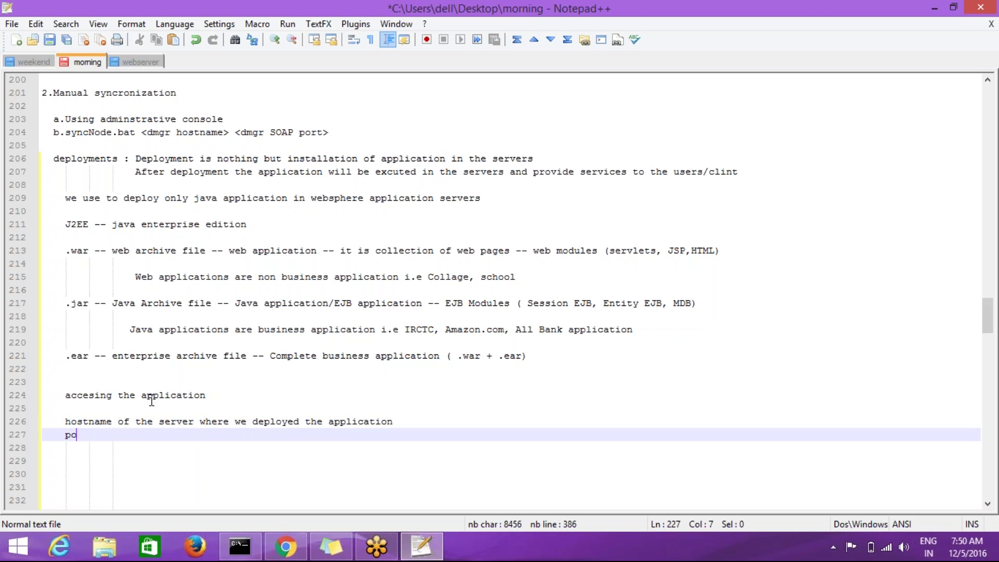
type("rt of the server]")
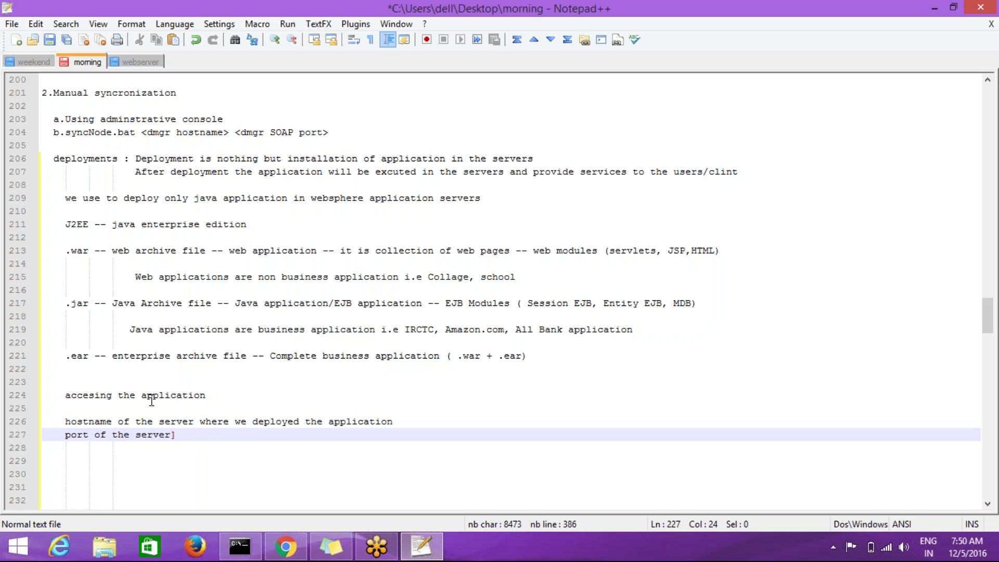
key("BackSpace")
key("Return")
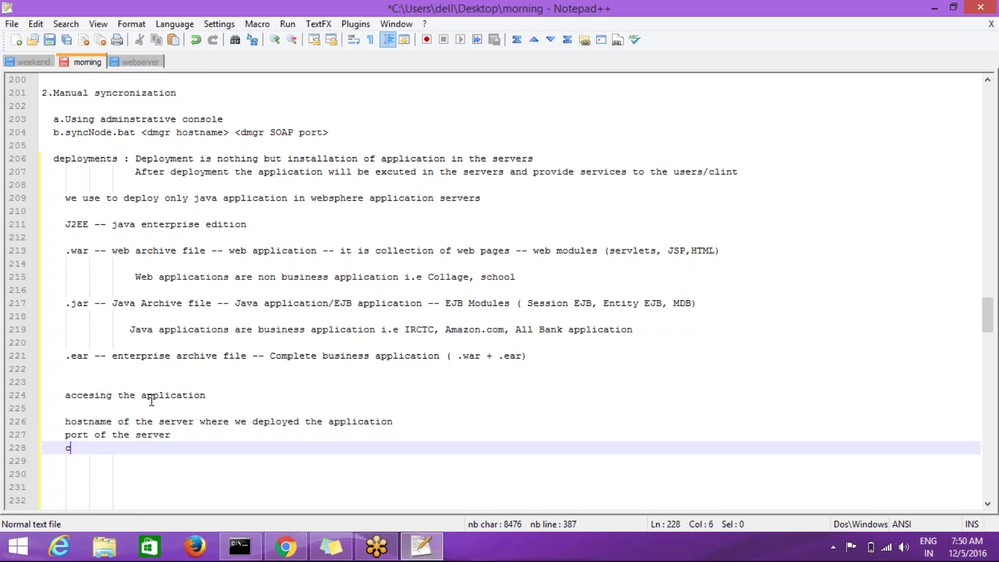
Add the line "context root of the application" followed by several blank lines.
type("context root o")
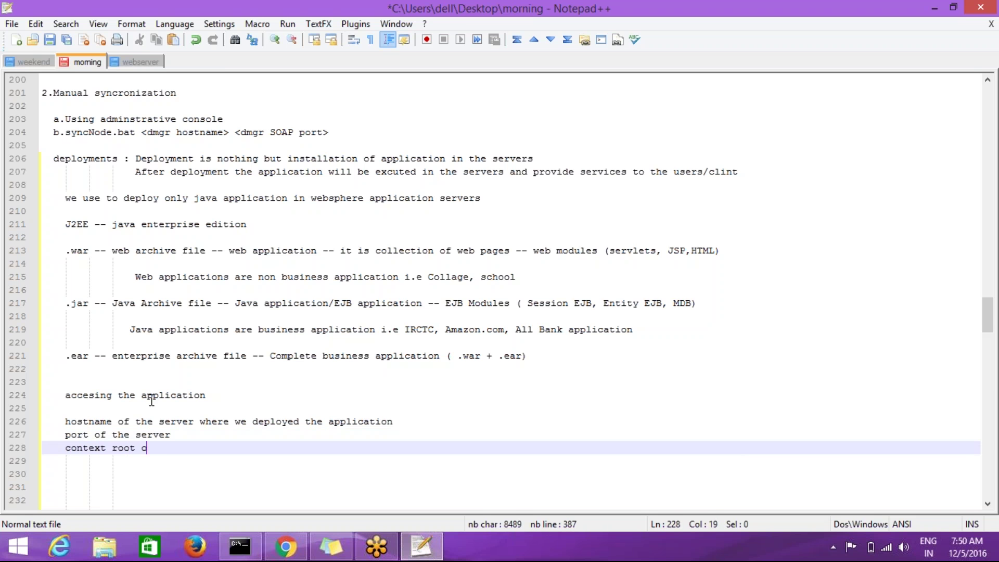
type("f the")
type("l")
key("BackSpace")
type("pplication")
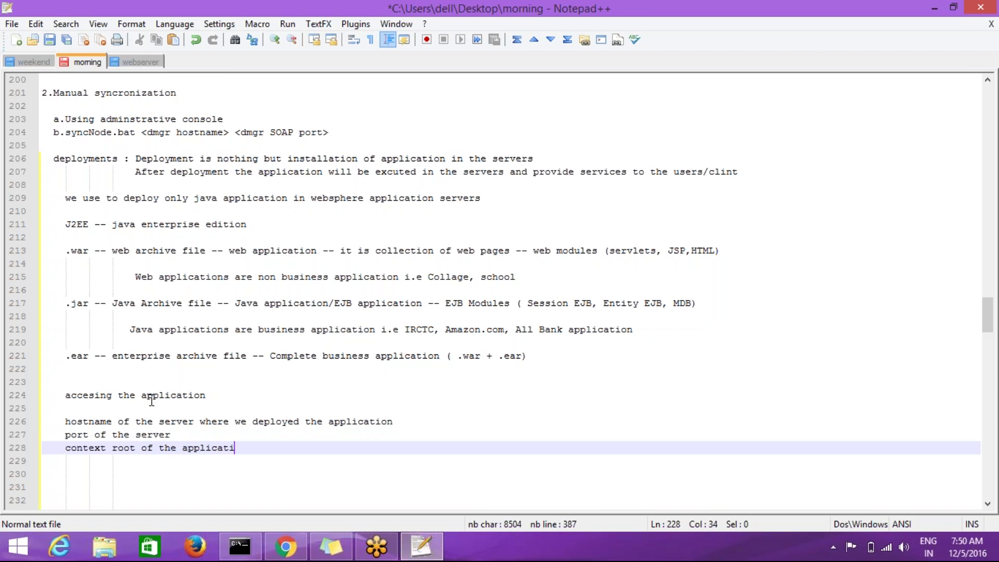
key("Return")
key("Return")
key("Return")
key("Return")
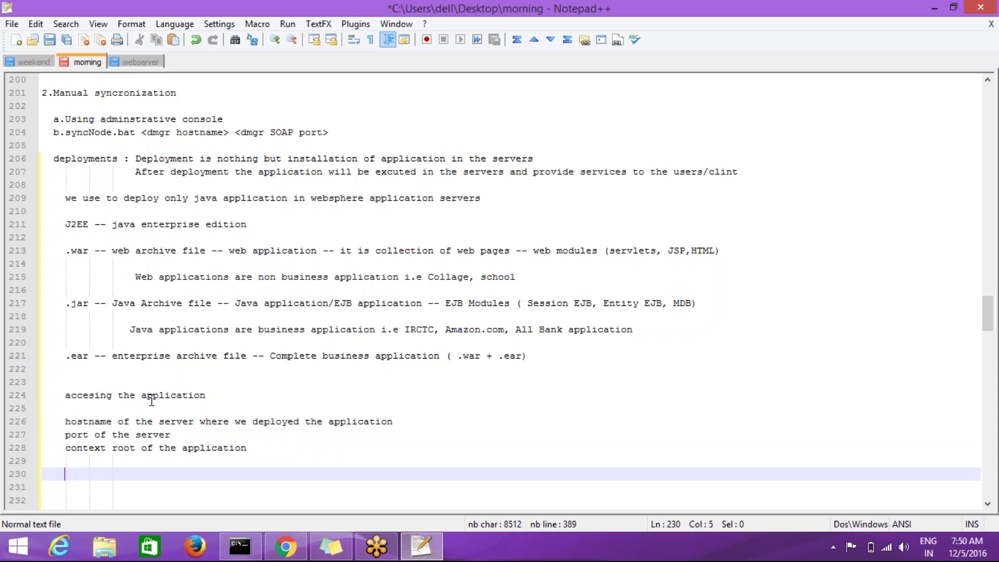
Highlight the words hostname, port and context in turn to review the items needed to access the application.
scroll(117, 383, "down", 3)
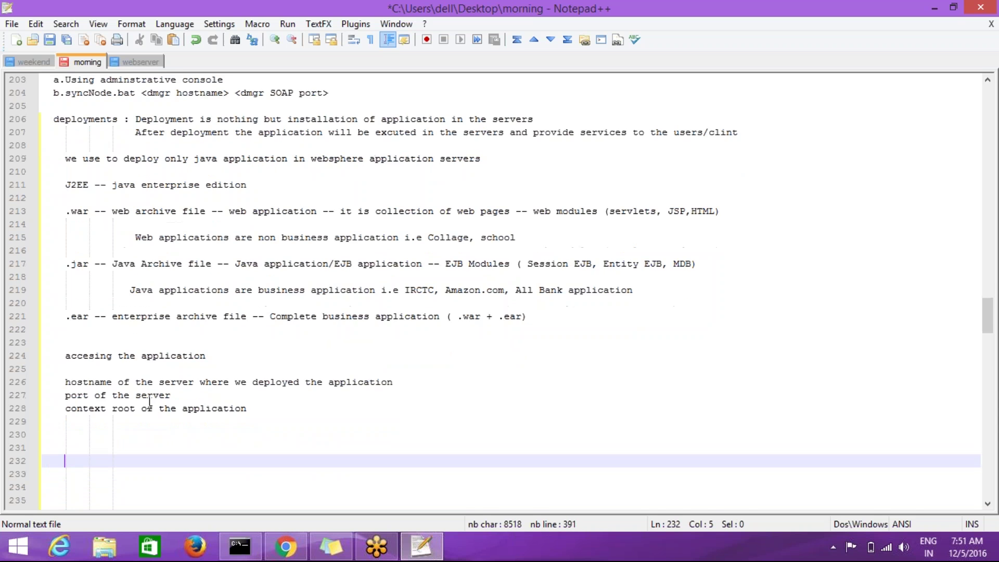
double_click(79, 303)
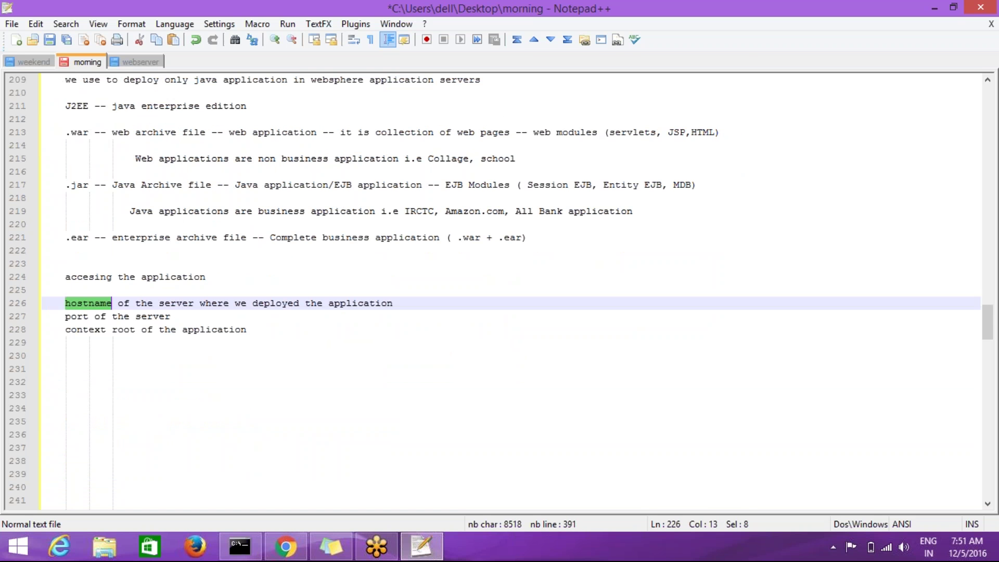
left_click(123, 364)
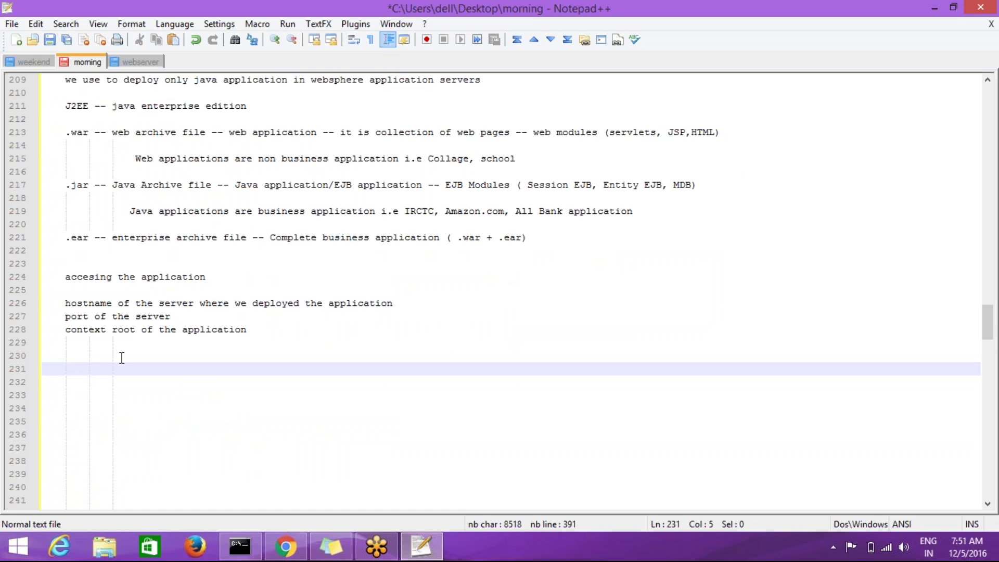
double_click(83, 317)
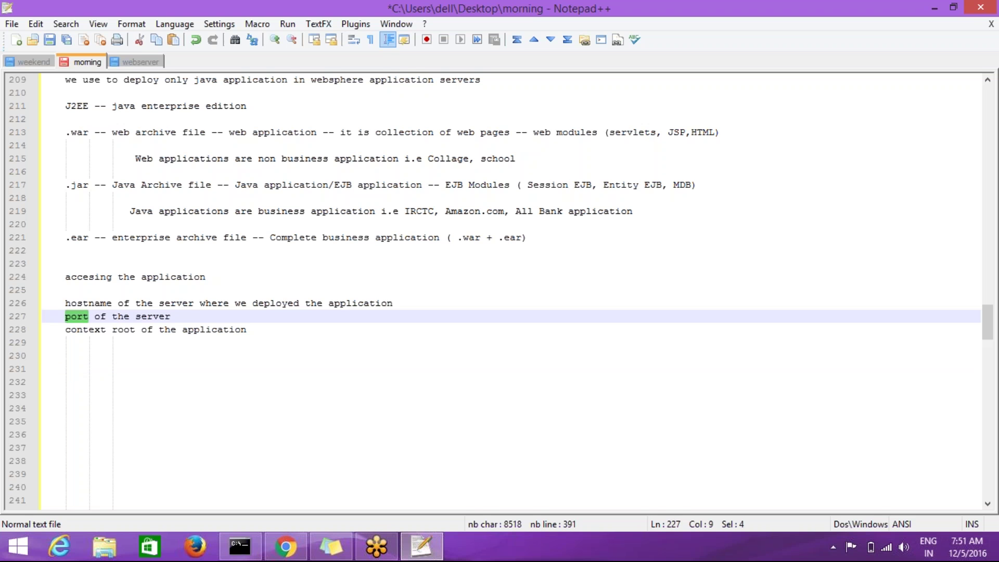
double_click(86, 329)
left_click(149, 418)
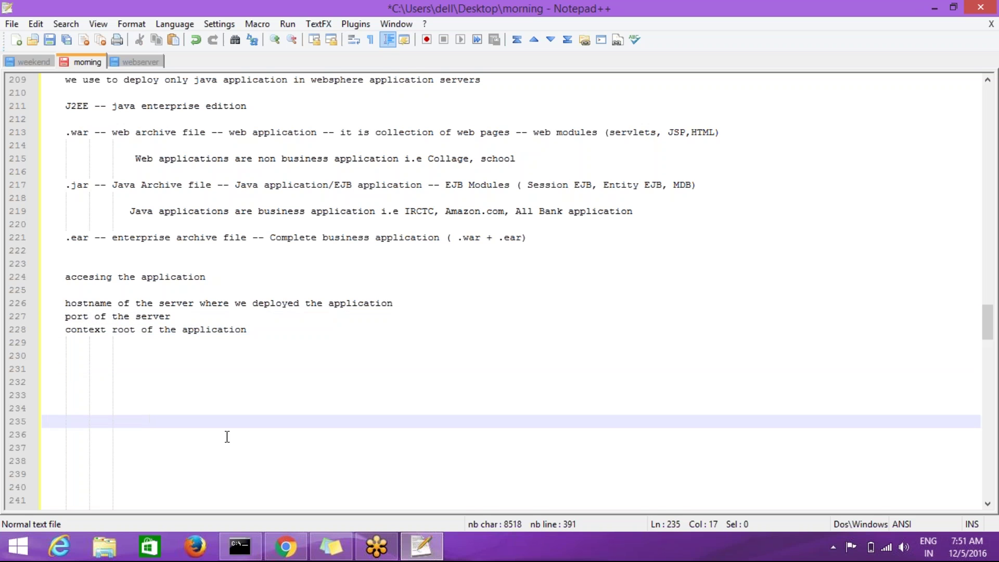
Switch to Chrome, open server1 from the WebSphere application servers list and expand its Ports table to examine the WC_defaulthost port.
left_click(300, 548)
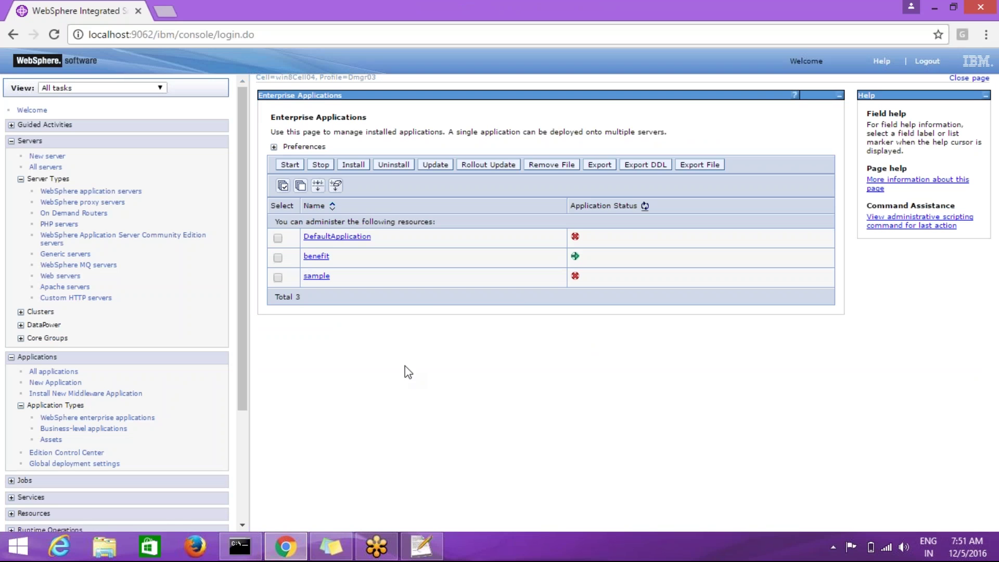
left_click(104, 199)
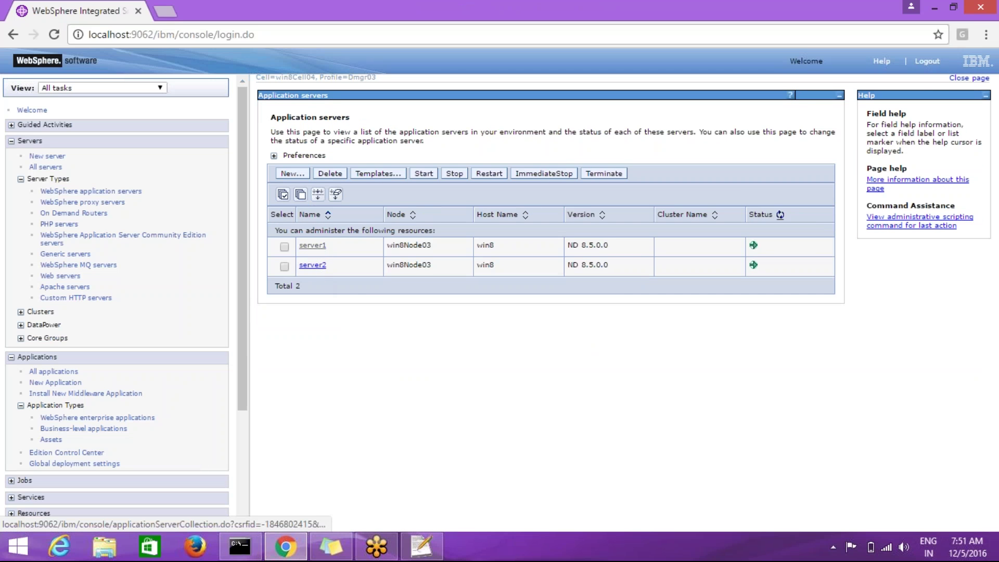
left_click(312, 245)
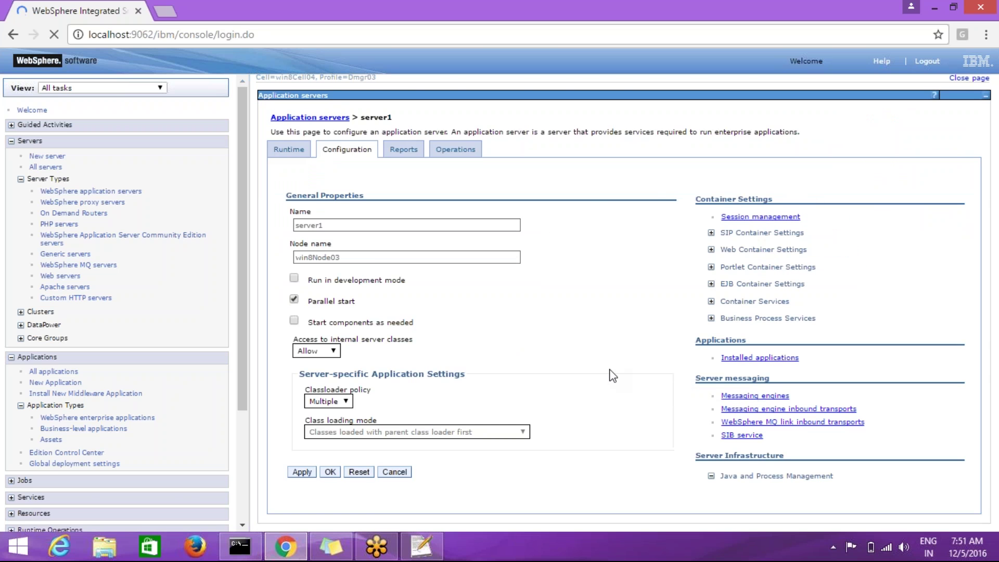
scroll(598, 354, "down", 4)
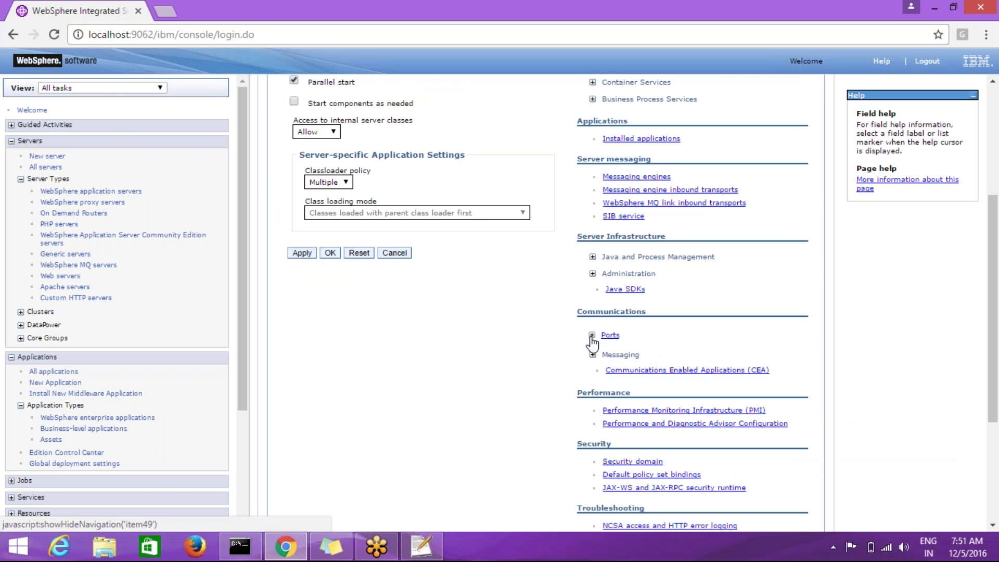
left_click(592, 336)
scroll(592, 344, "down", 5)
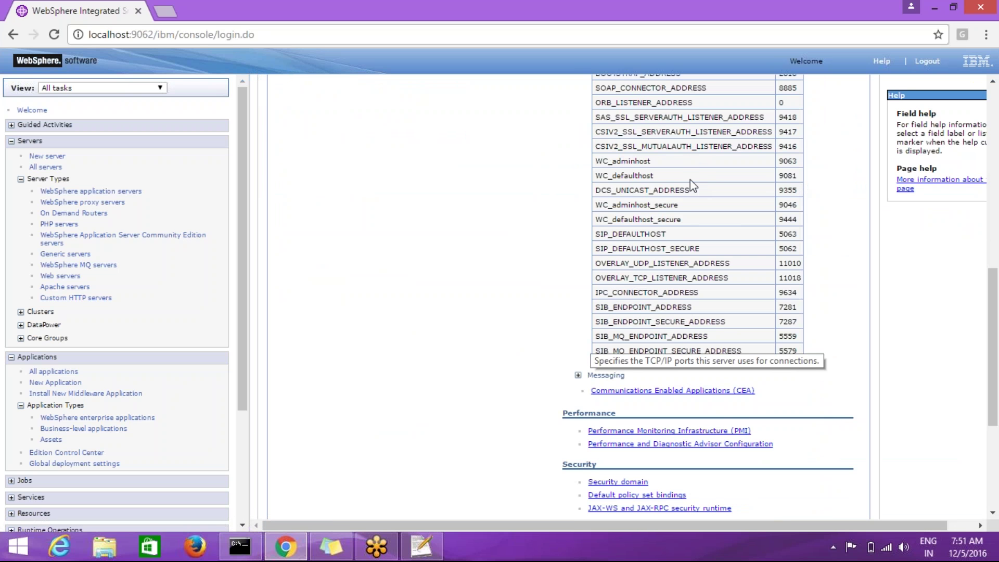
Highlight the WC_defaulthost row, its name and its port value in turn in server1's Ports table.
double_click(788, 176)
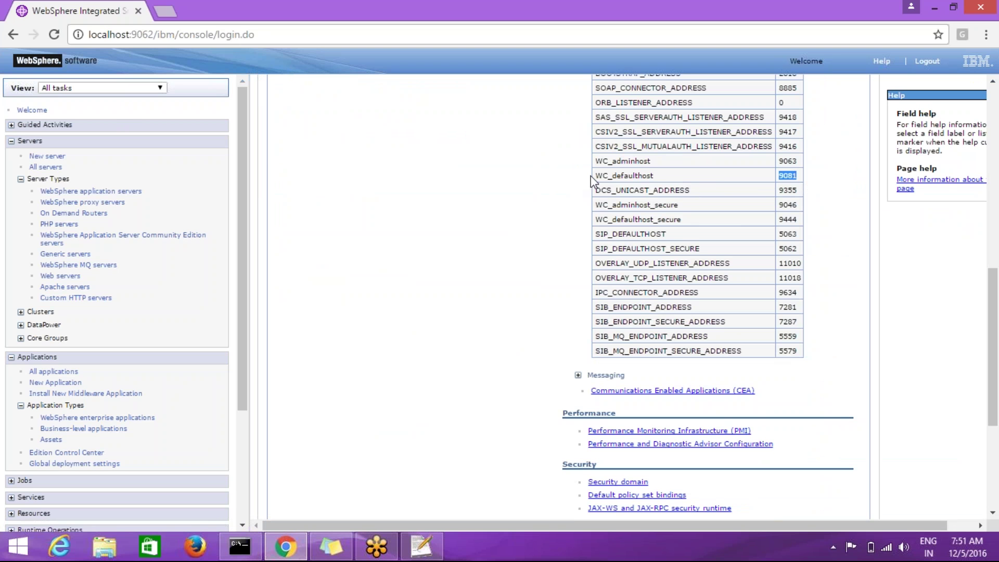
left_click_drag(593, 176, 806, 172)
double_click(616, 177)
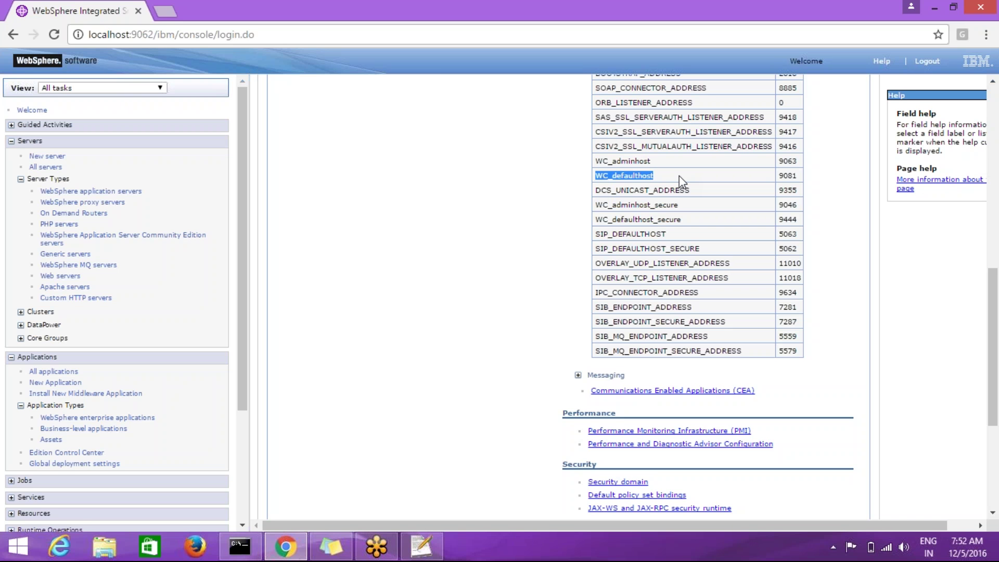
left_click(656, 176)
left_click_drag(655, 176, 593, 176)
left_click(793, 174)
double_click(793, 172)
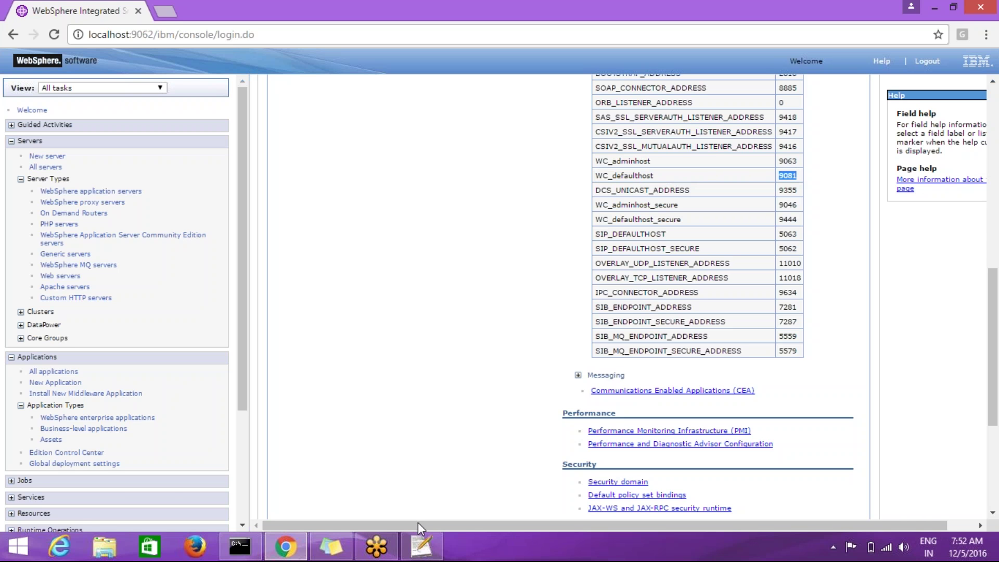
Open the benefit application's configuration from the WebSphere enterprise applications list, dismissing the battery warning.
scroll(558, 334, "up", 4)
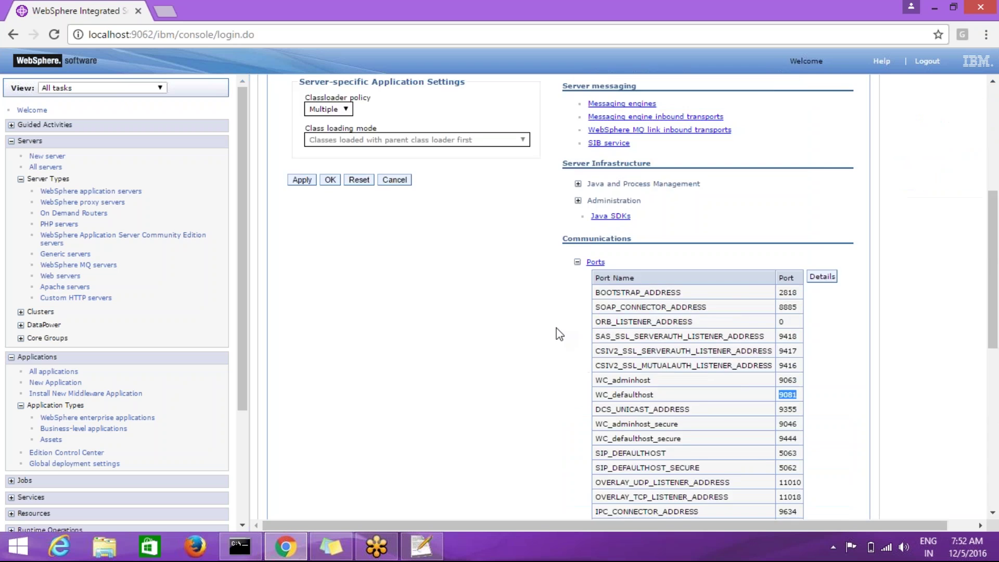
scroll(558, 334, "up", 5)
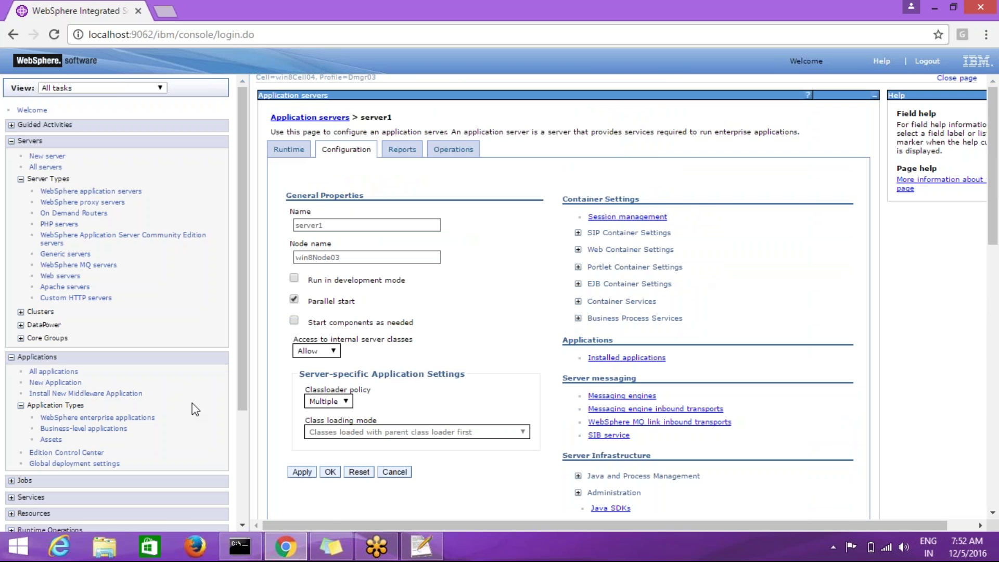
left_click(141, 419)
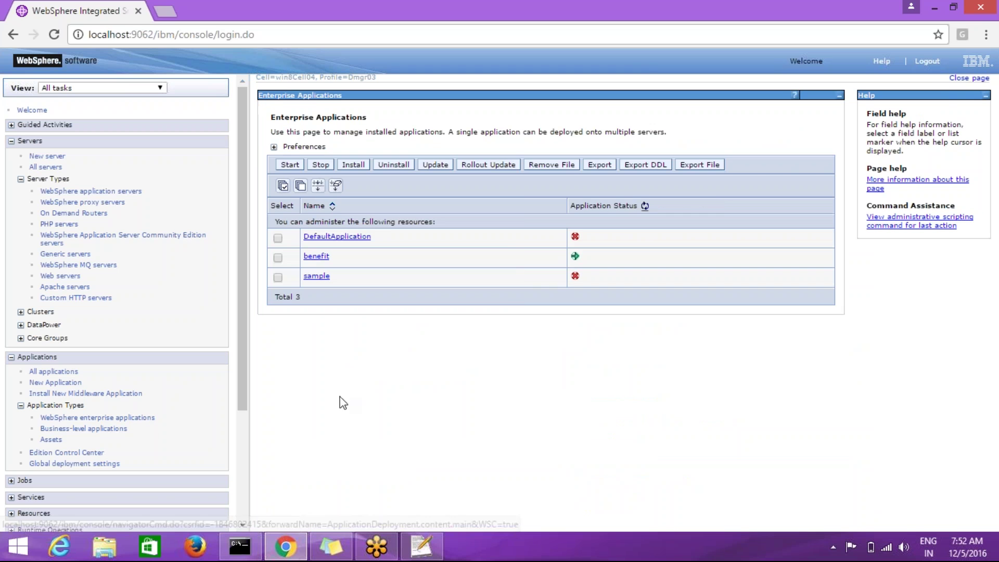
left_click(322, 260)
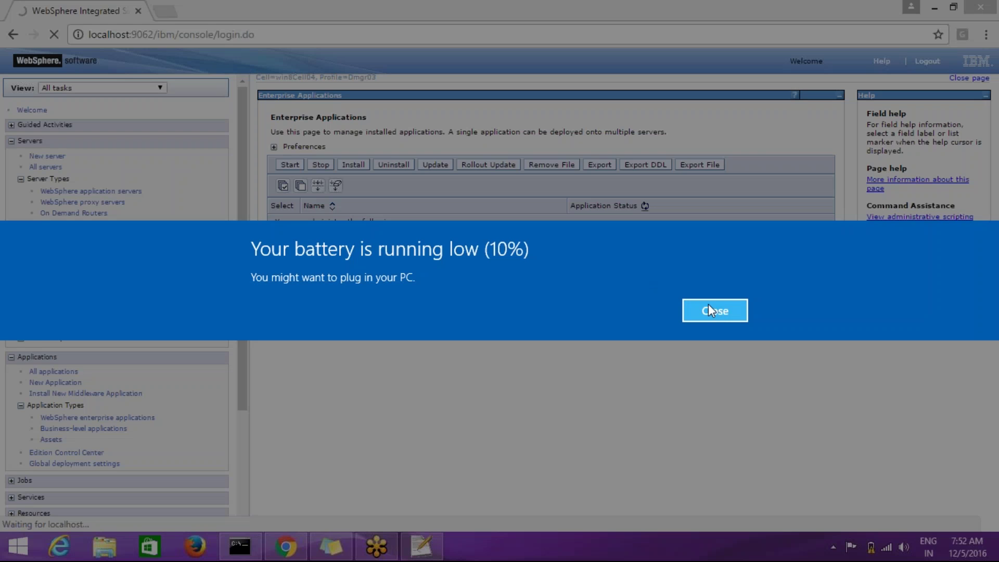
left_click(715, 312)
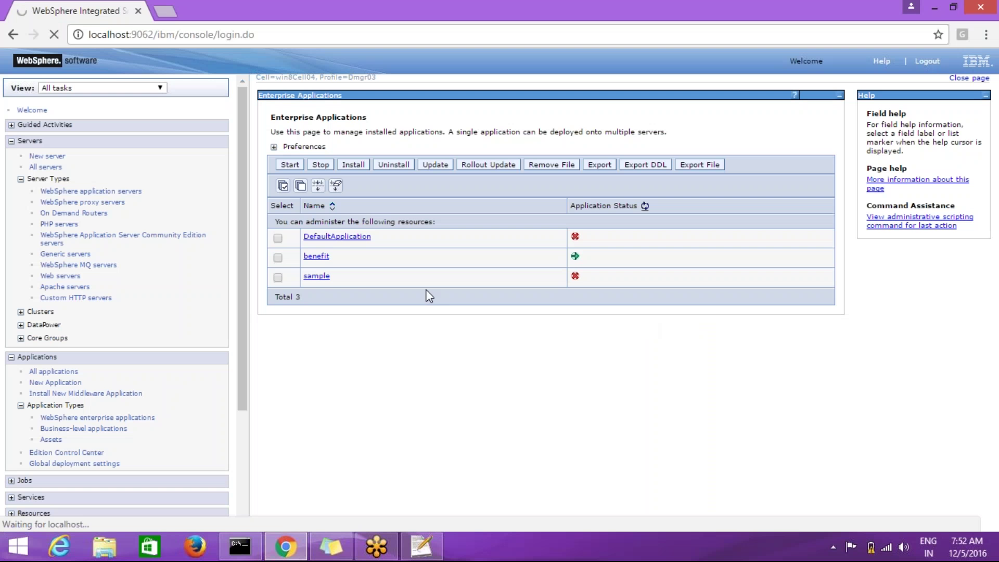
left_click(316, 256)
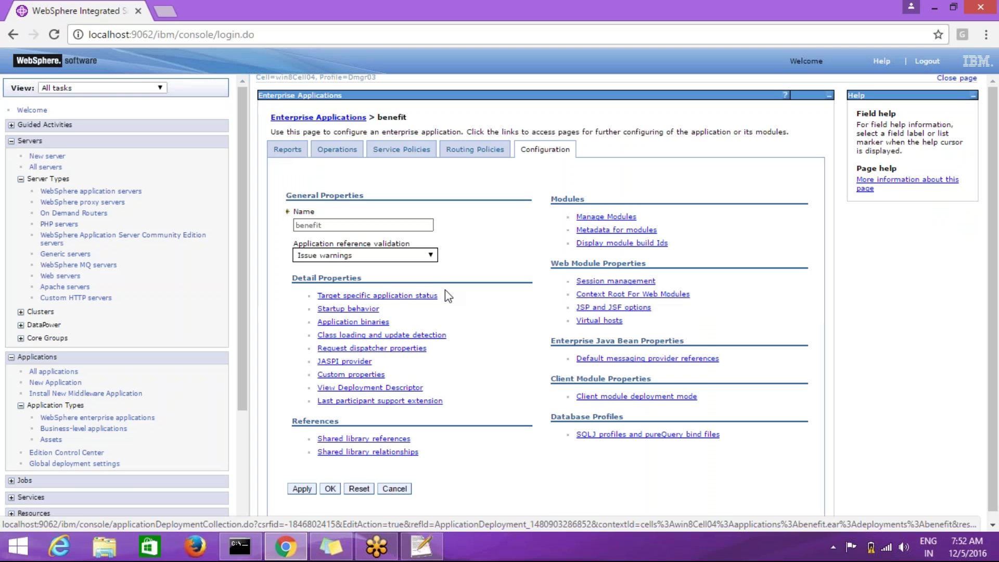
Open Context Root For Web Modules for the benefit application and examine the context root of benefits.war.
left_click(600, 301)
left_click(599, 183)
type("/")
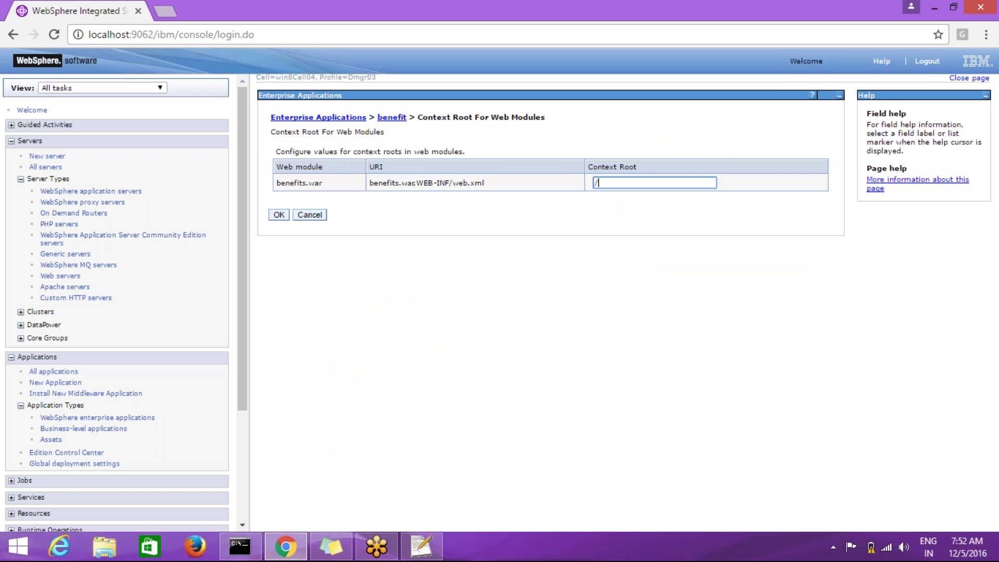
left_click_drag(597, 183, 584, 183)
left_click(584, 359)
left_click(180, 15)
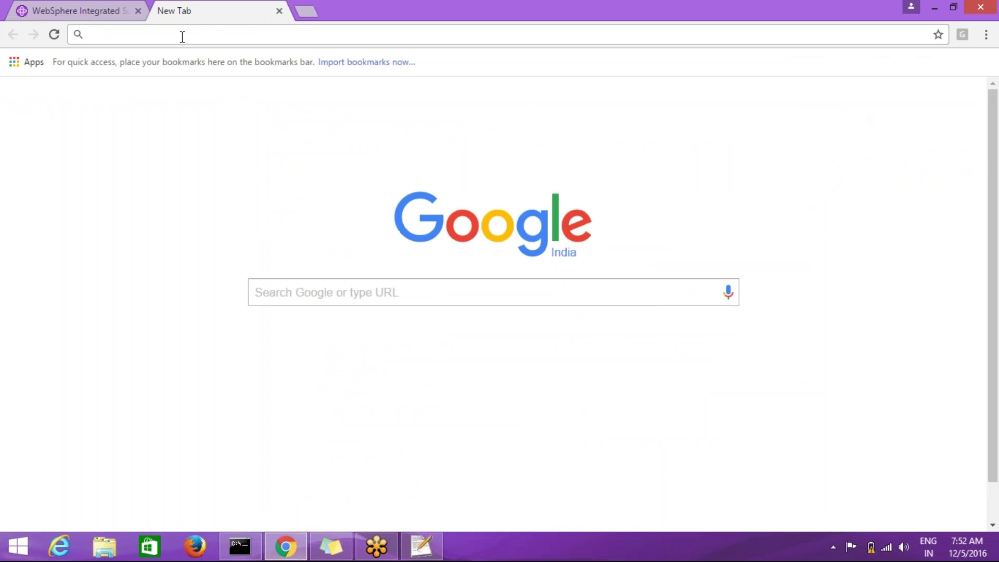
type("htt")
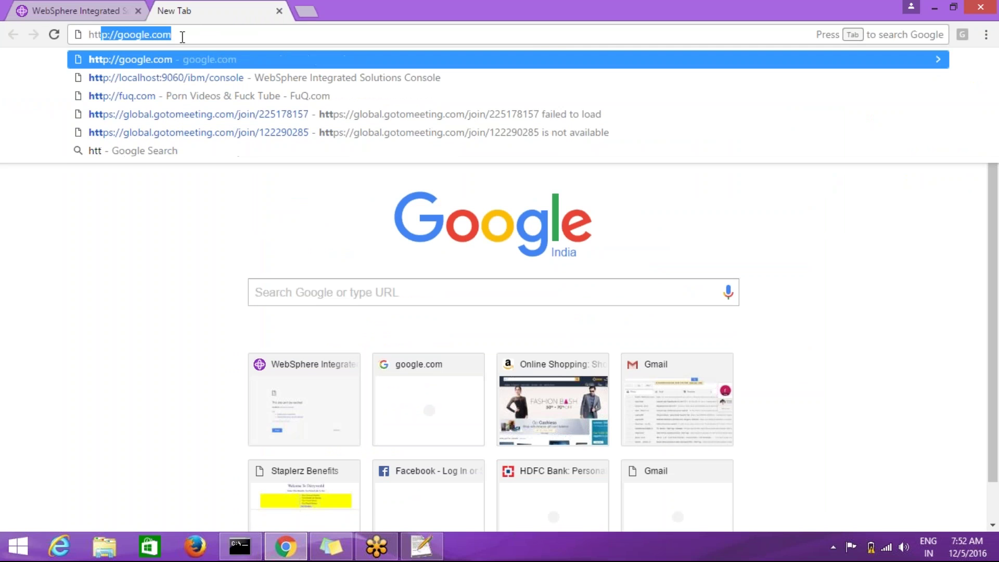
type("p")
key("Return")
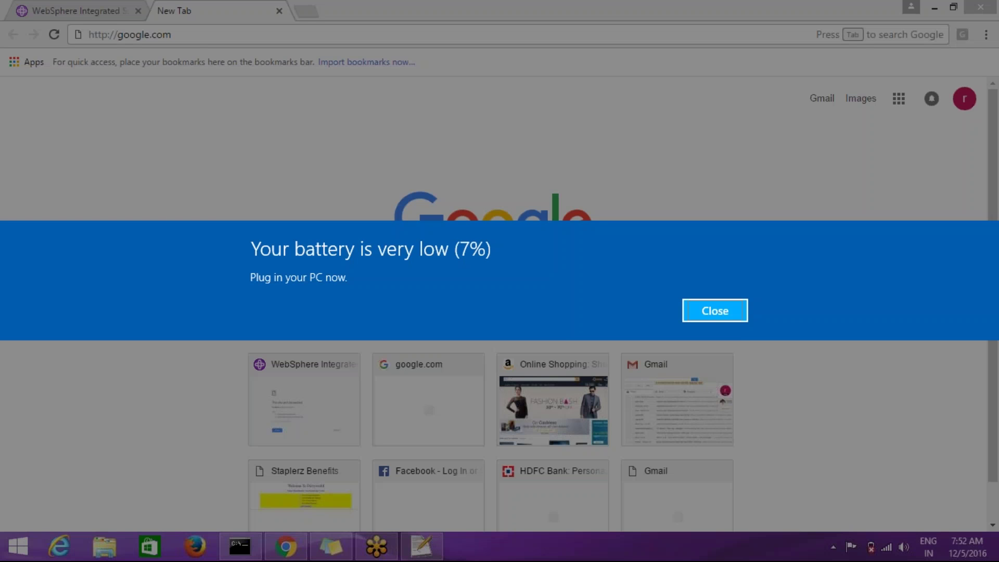
left_click(726, 308)
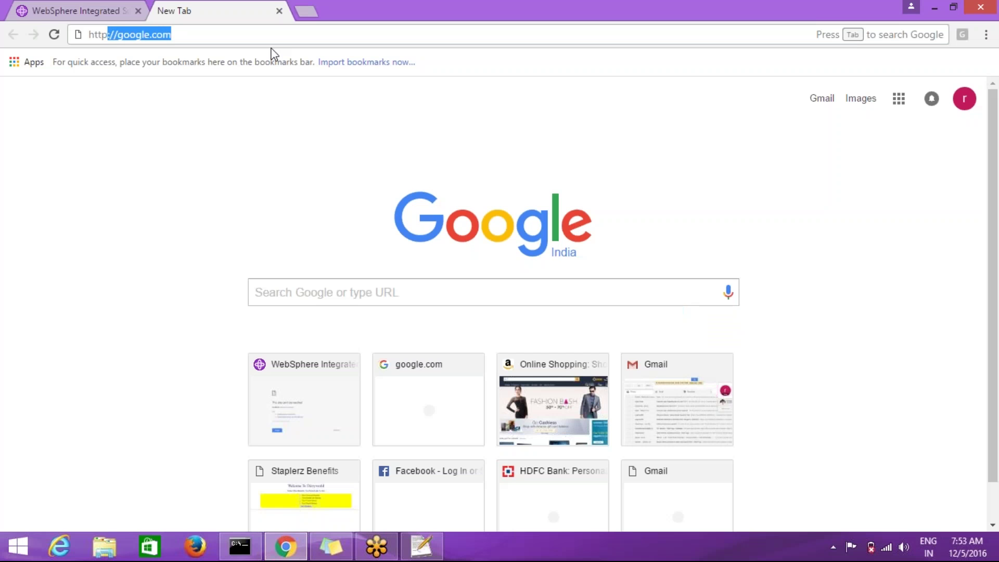
left_click(232, 34)
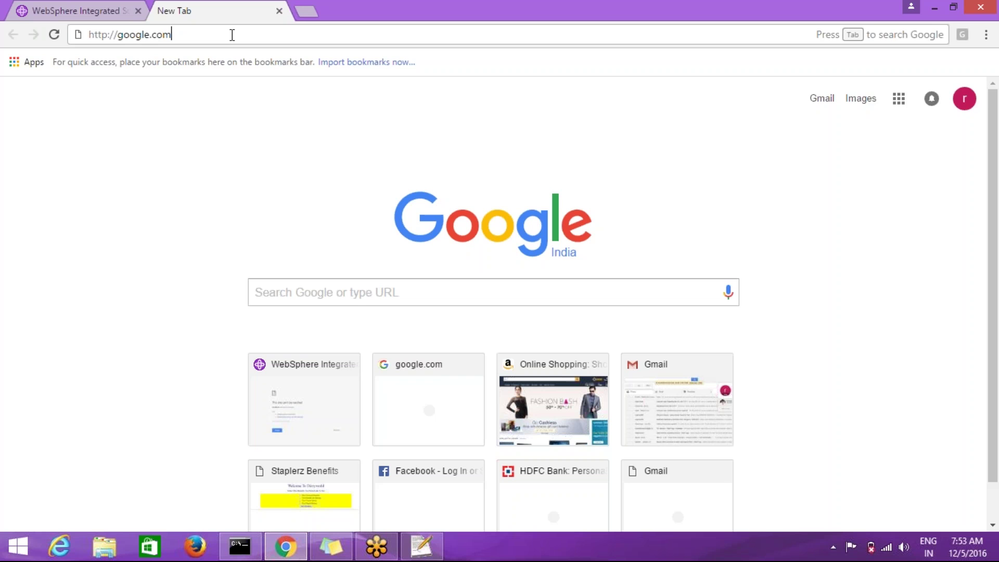
key("BackSpace")
key("BackSpace")
key("BackSpace")
key("BackSpace")
key("BackSpace")
key("BackSpace")
key("BackSpace")
key("BackSpace")
key("BackSpace")
key("BackSpace")
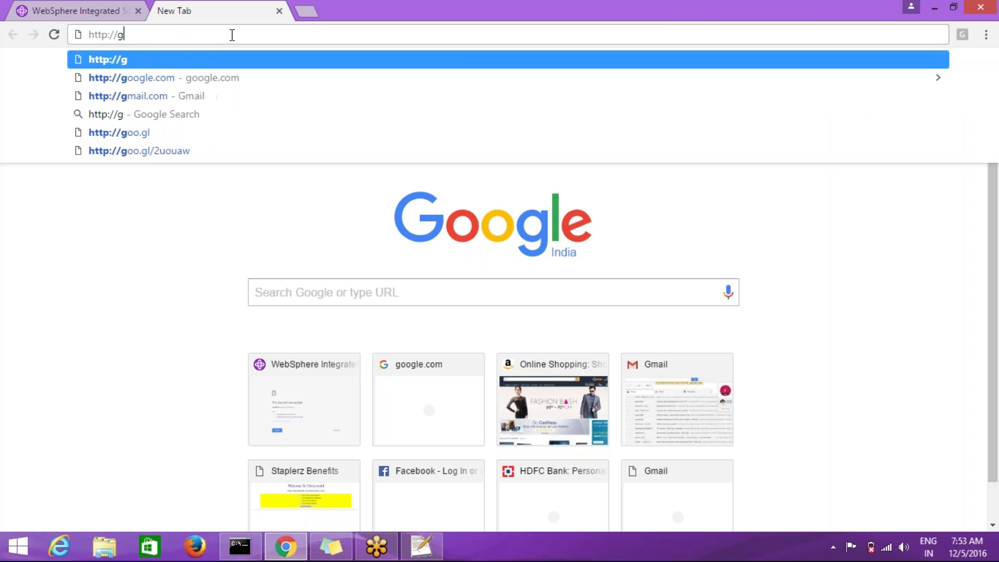
key("BackSpace")
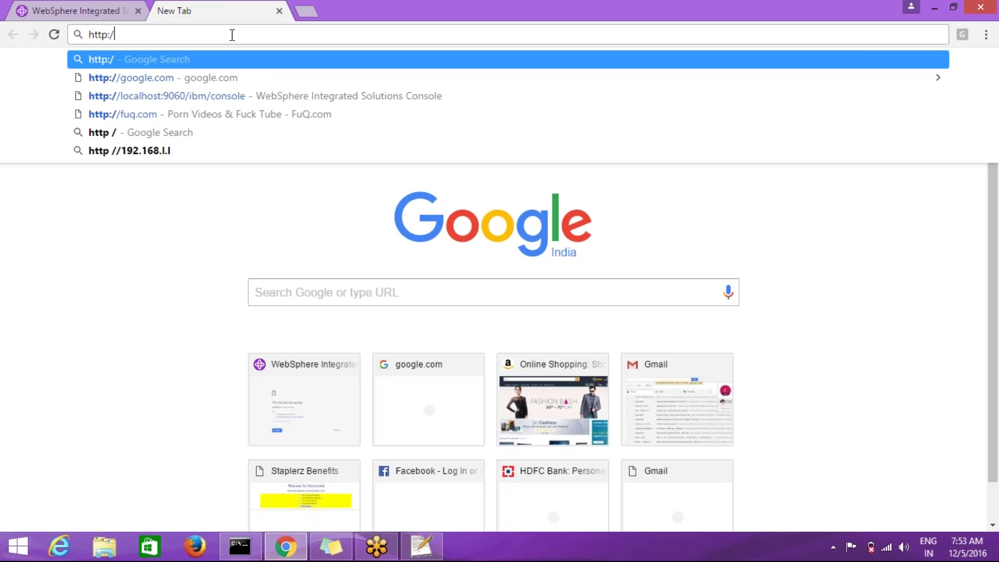
type("/localhost")
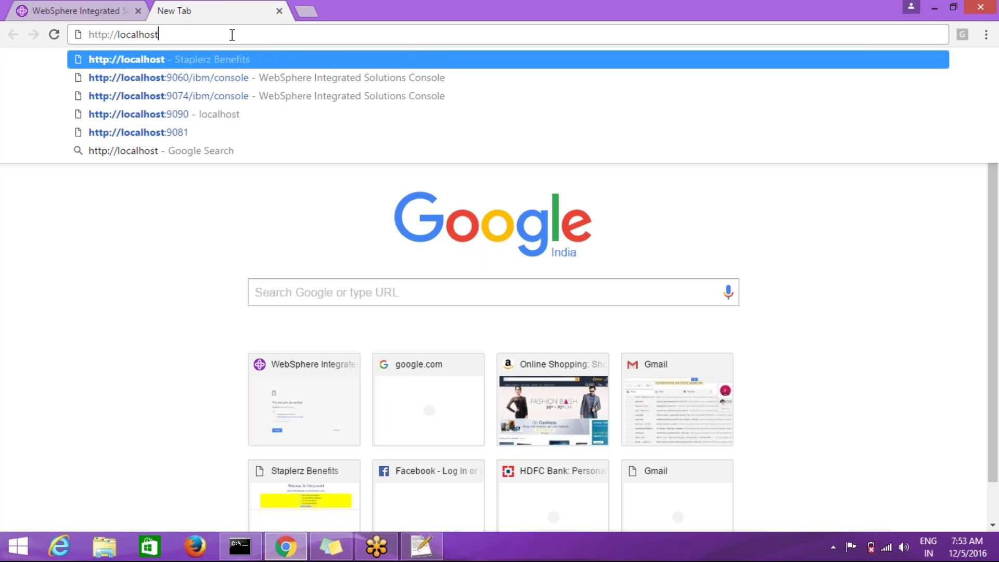
type(":9081/")
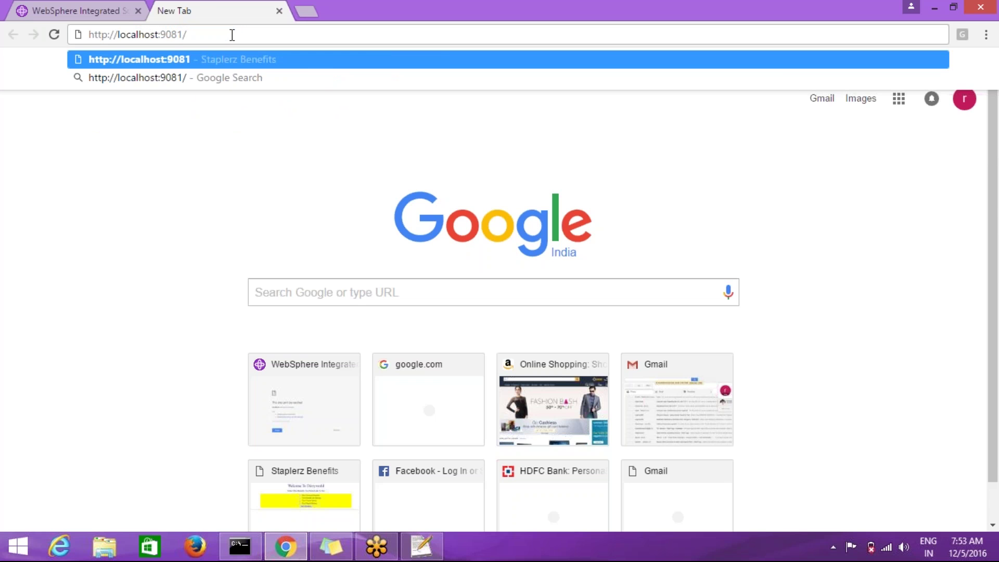
key("Return")
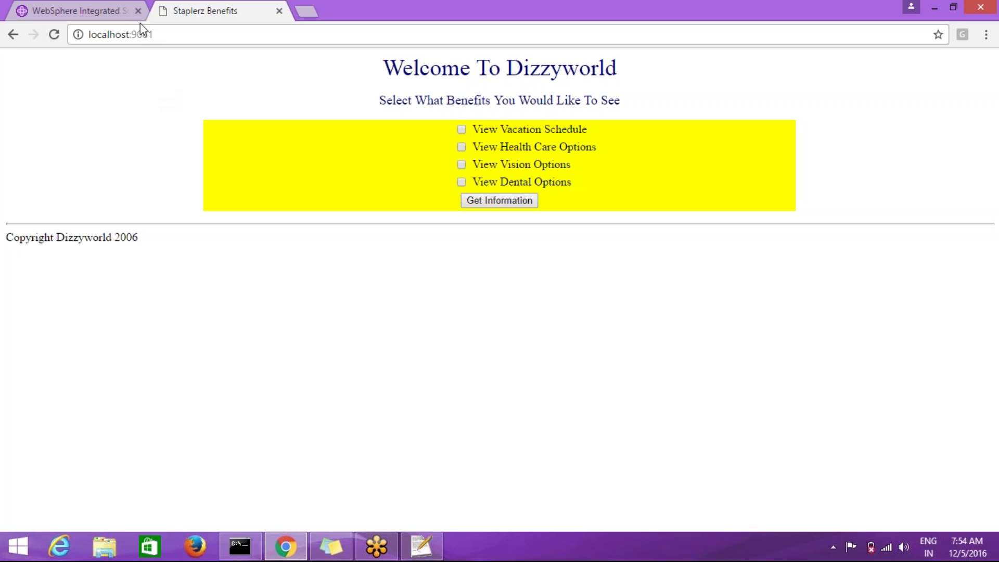
Return to the WebSphere console and try to start the sample application from the enterprise applications list.
left_click(114, 12)
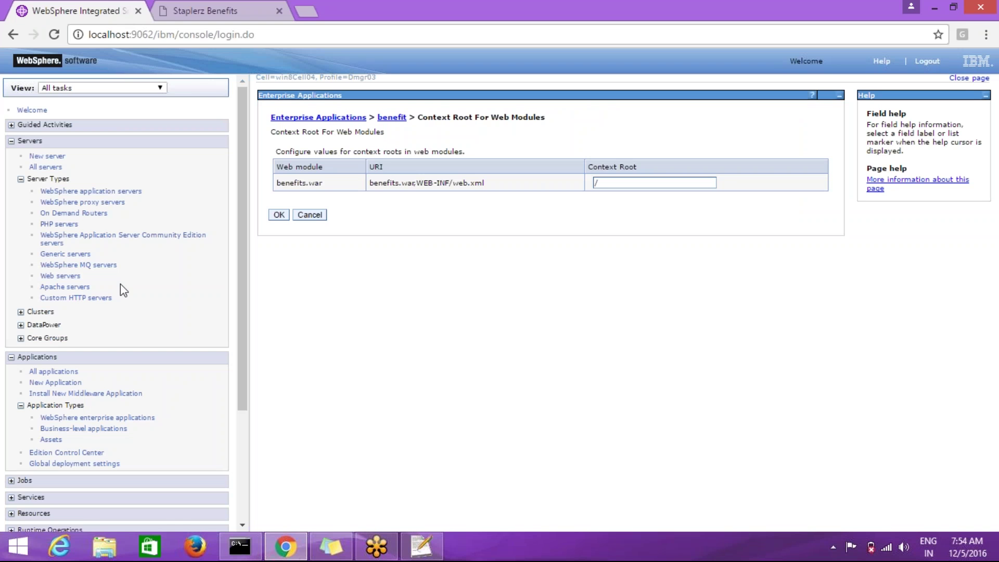
left_click(90, 419)
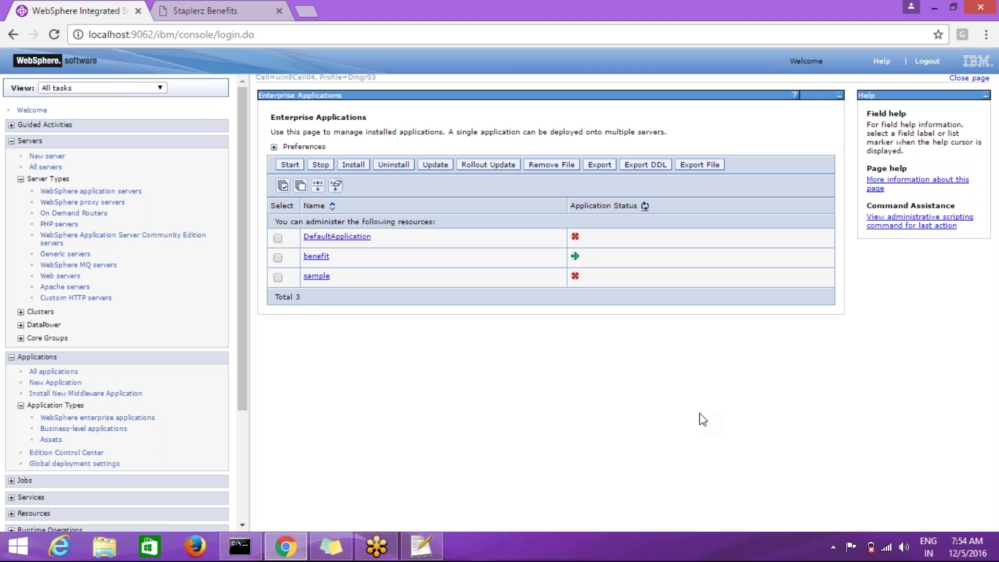
left_click(874, 553)
left_click(557, 386)
left_click(278, 277)
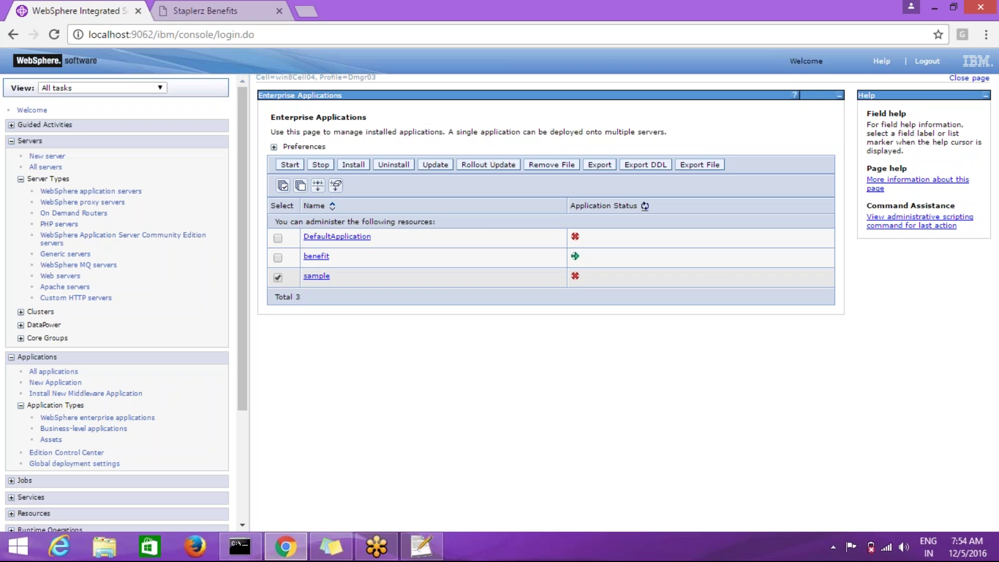
left_click(298, 166)
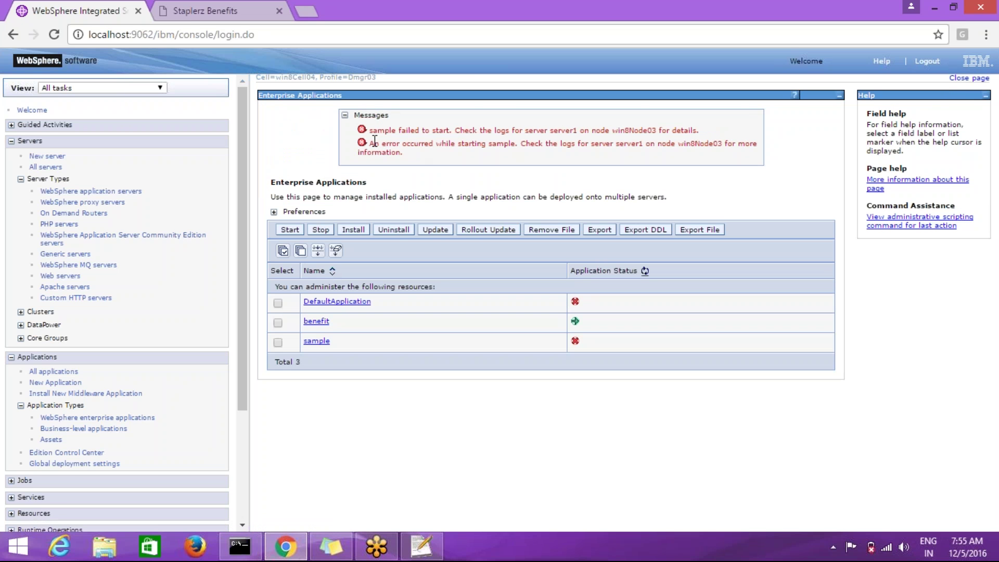
Highlight the beginning of the first message about starting sample, and close the Staplerz Benefits browser tab.
left_click_drag(368, 130, 451, 130)
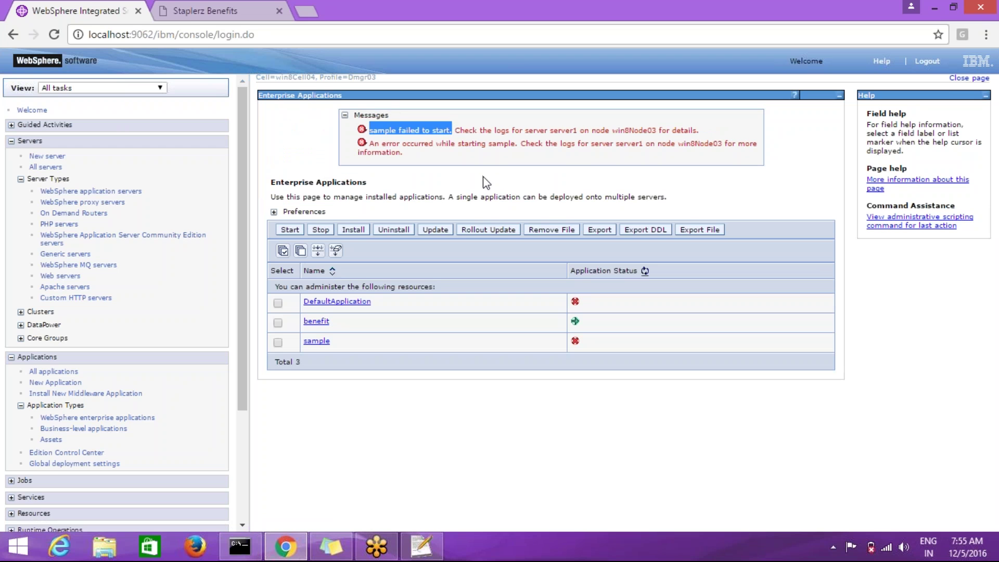
left_click(485, 182)
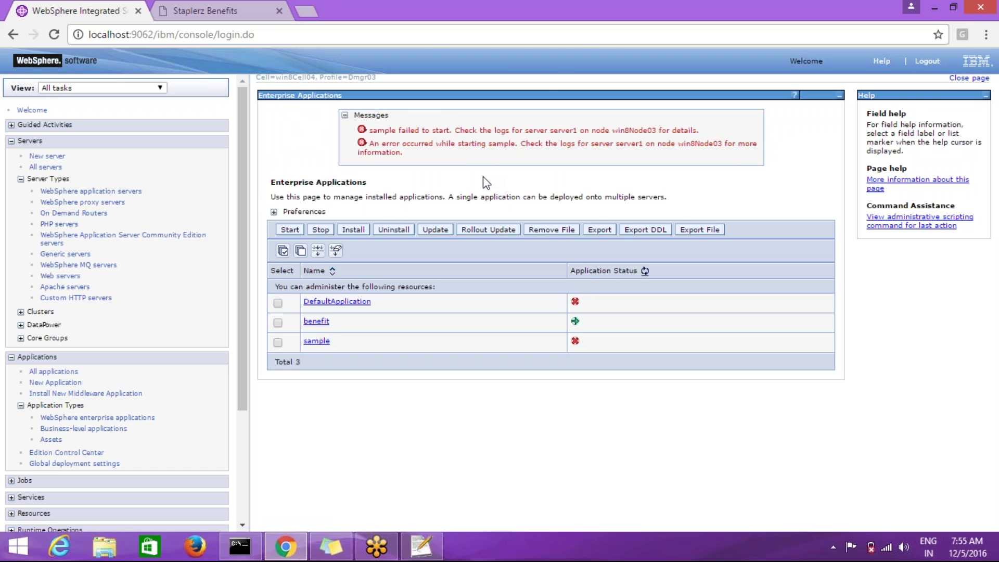
left_click(202, 8)
left_click(279, 11)
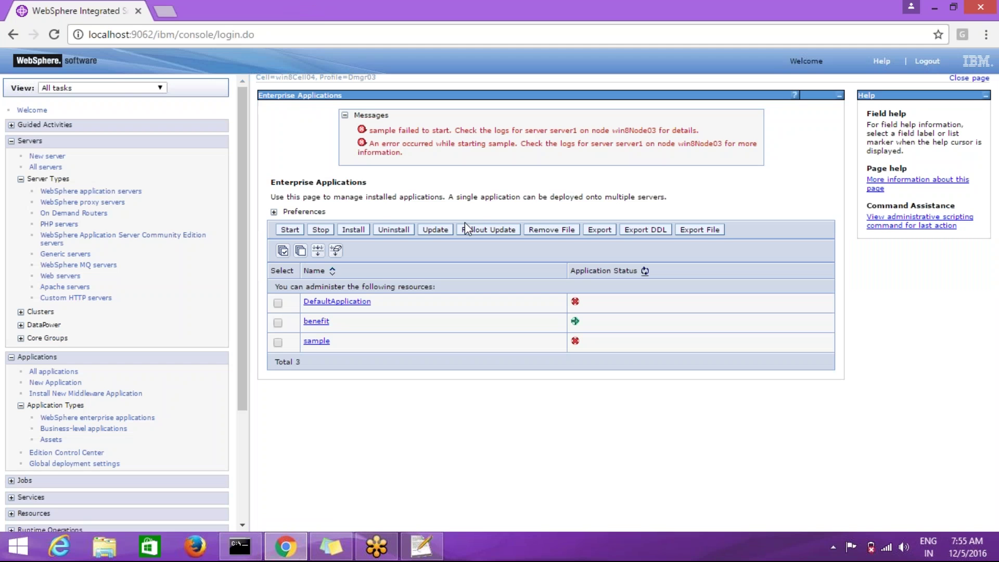